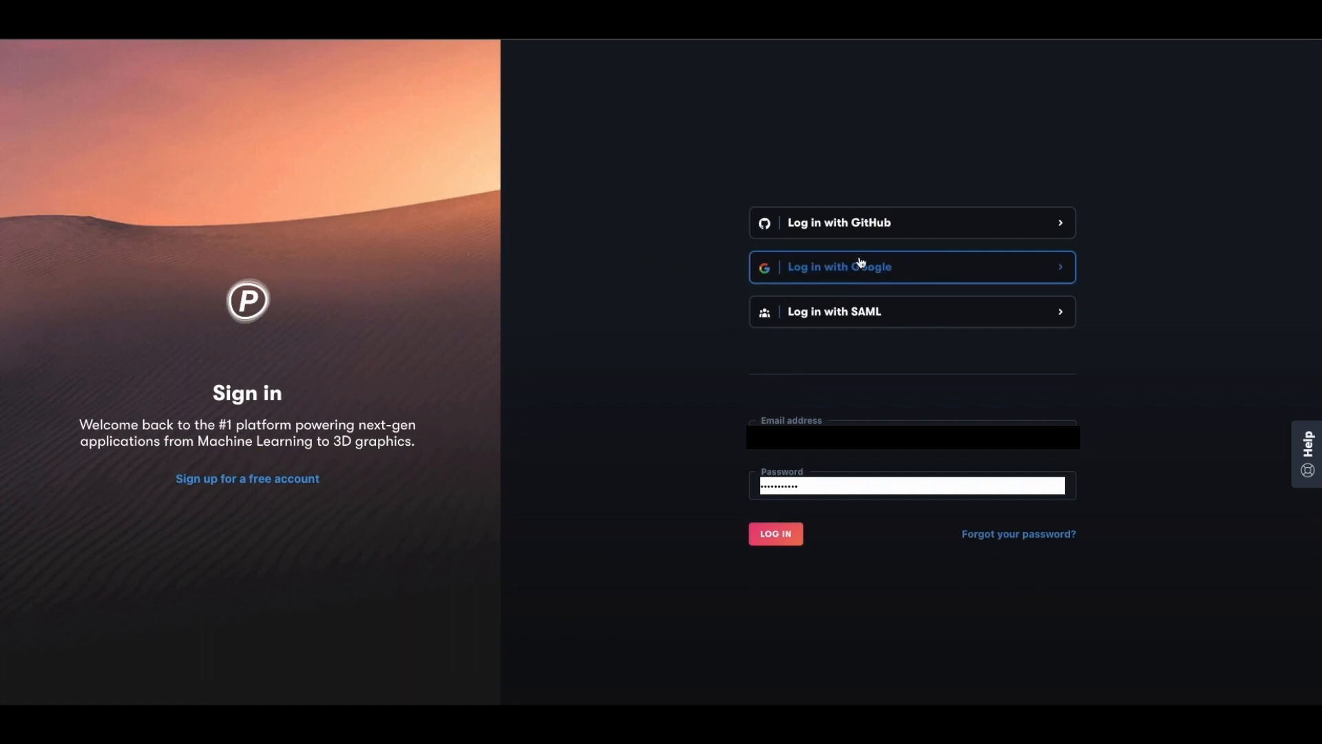
- Log in with the already filled-in credentials and create a new project in the private workspace
left_click(756, 539)
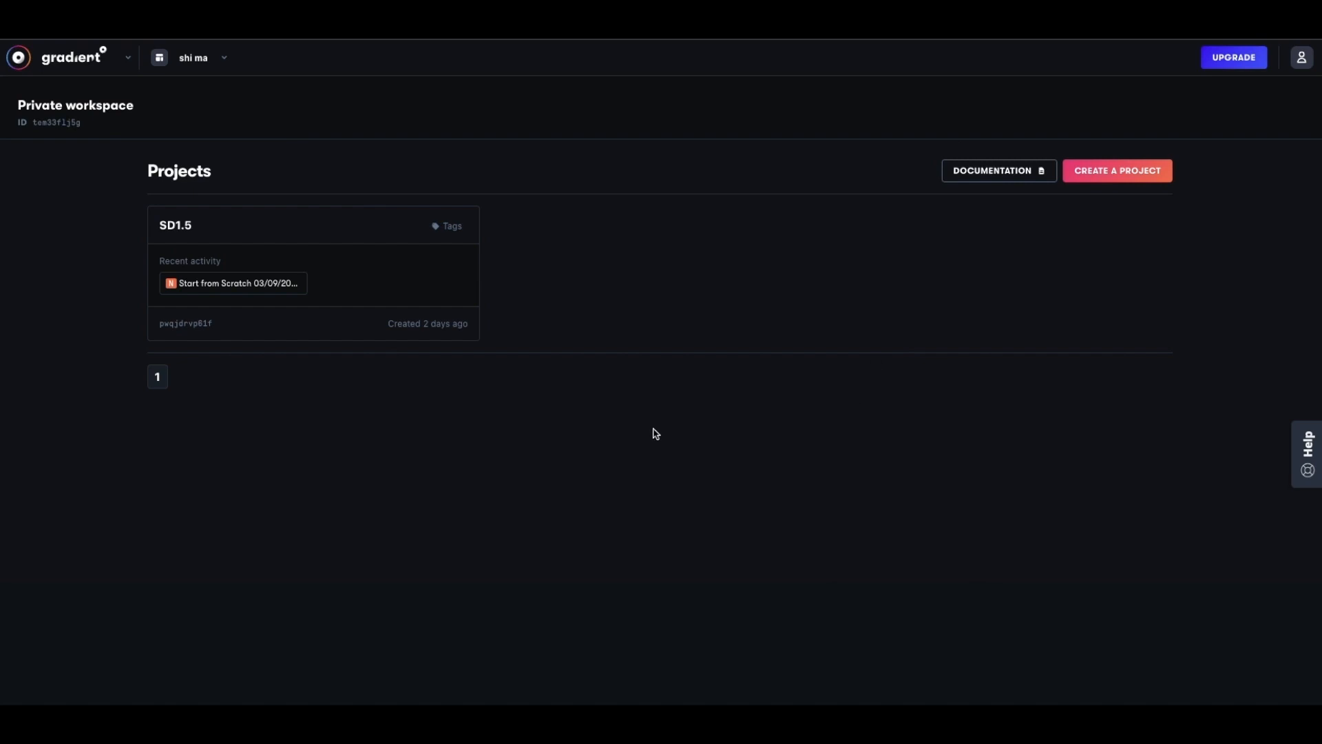
left_click(15, 63)
left_click(73, 100)
left_click(1165, 172)
left_click_drag(639, 416, 489, 414)
left_click(1100, 166)
left_click(673, 447)
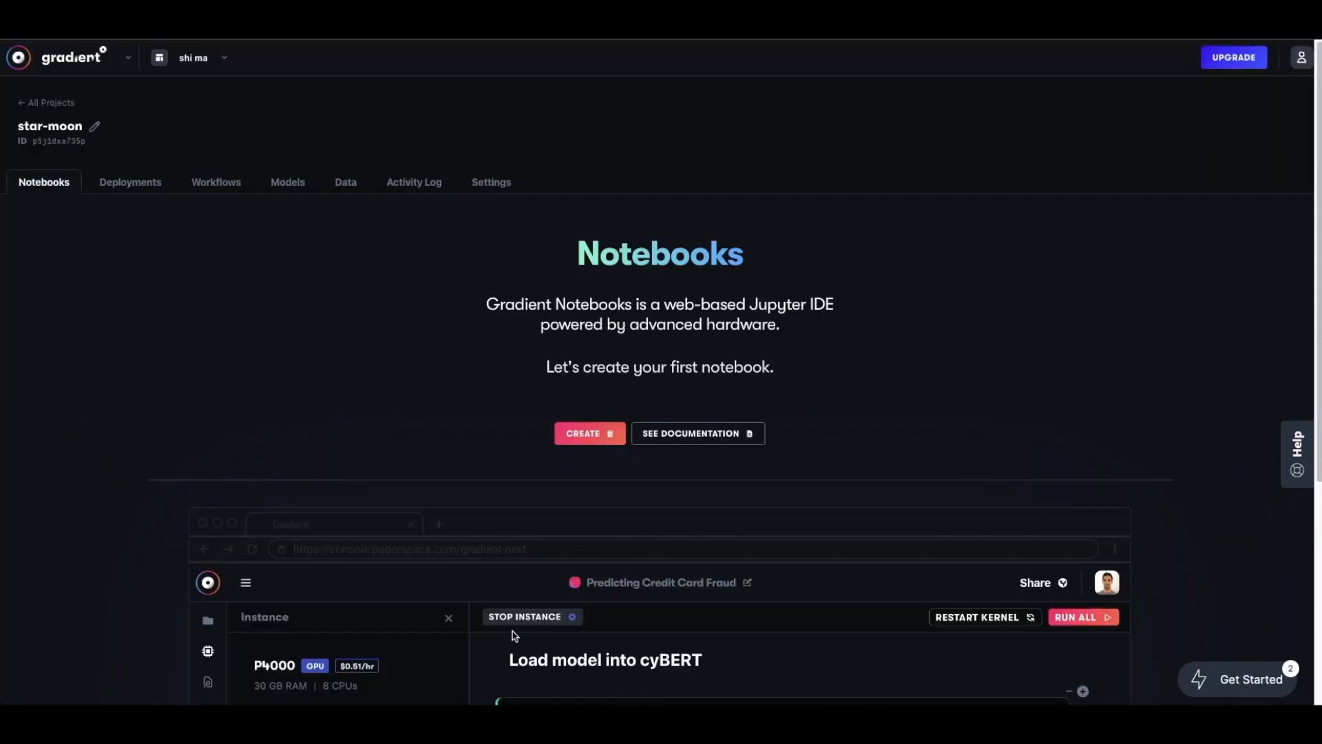
- Begin creating a notebook in the new project and choose the Start from Scratch runtime
left_click_drag(559, 261, 879, 262)
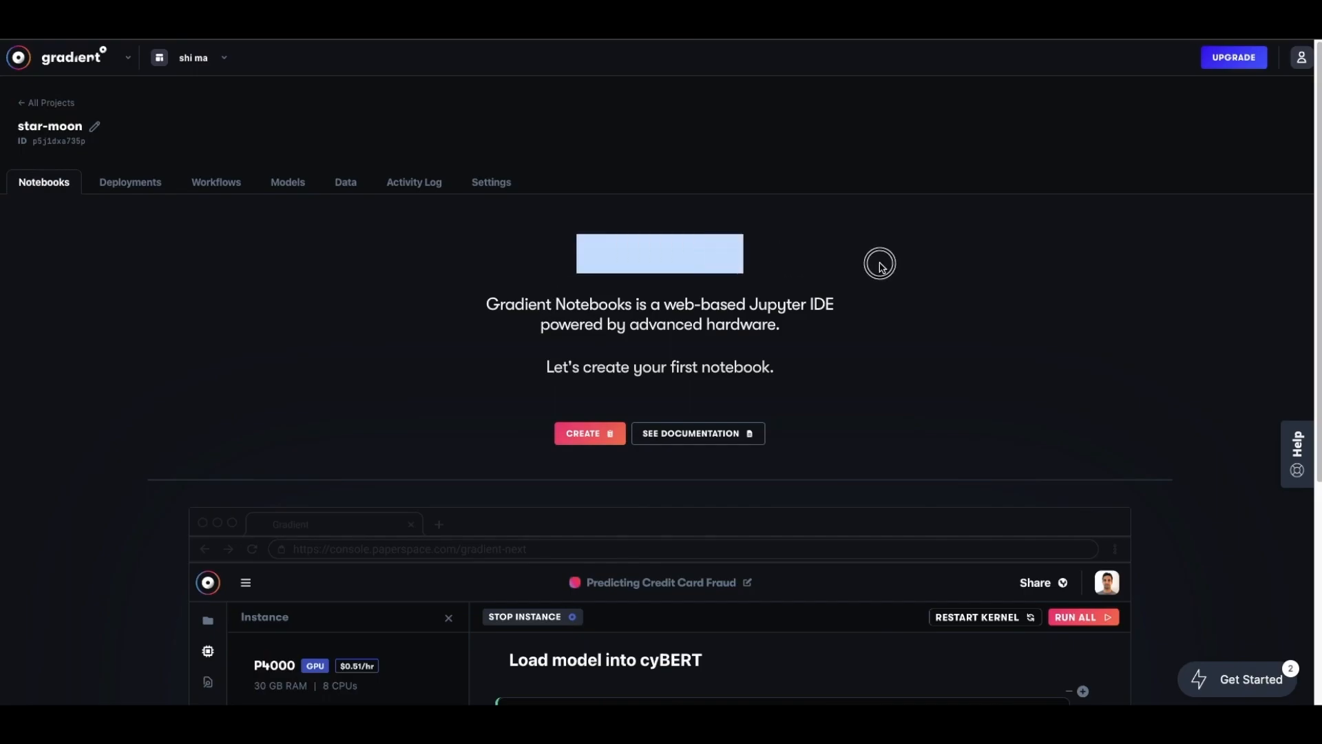
left_click(793, 335)
scroll(611, 358, "down", 3)
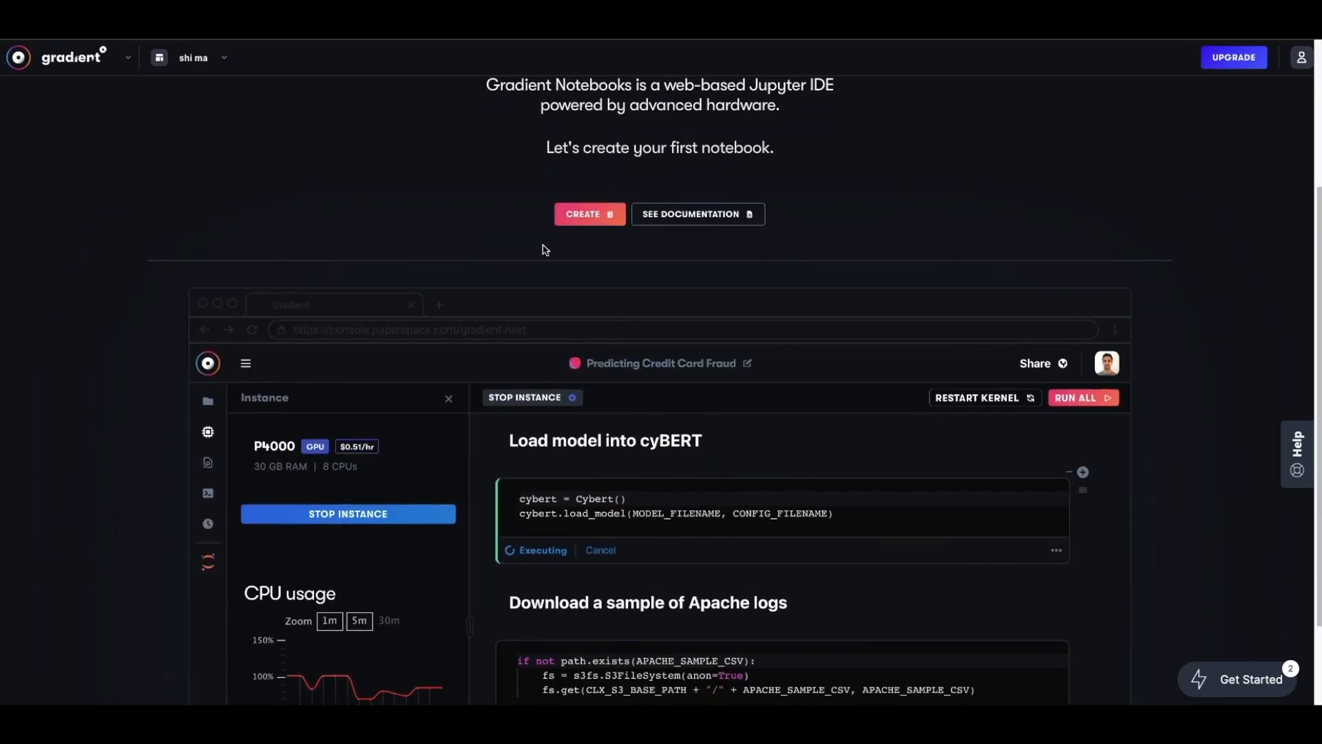
left_click(597, 229)
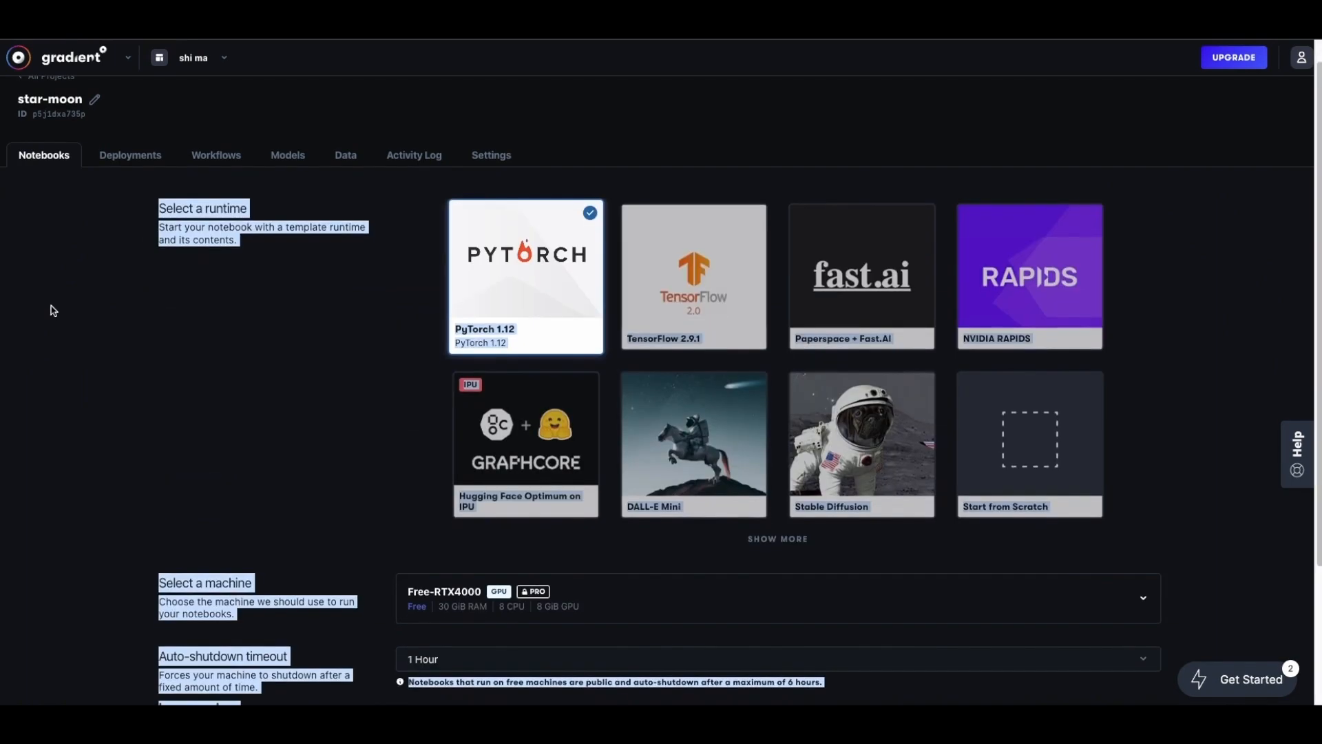
left_click(53, 310)
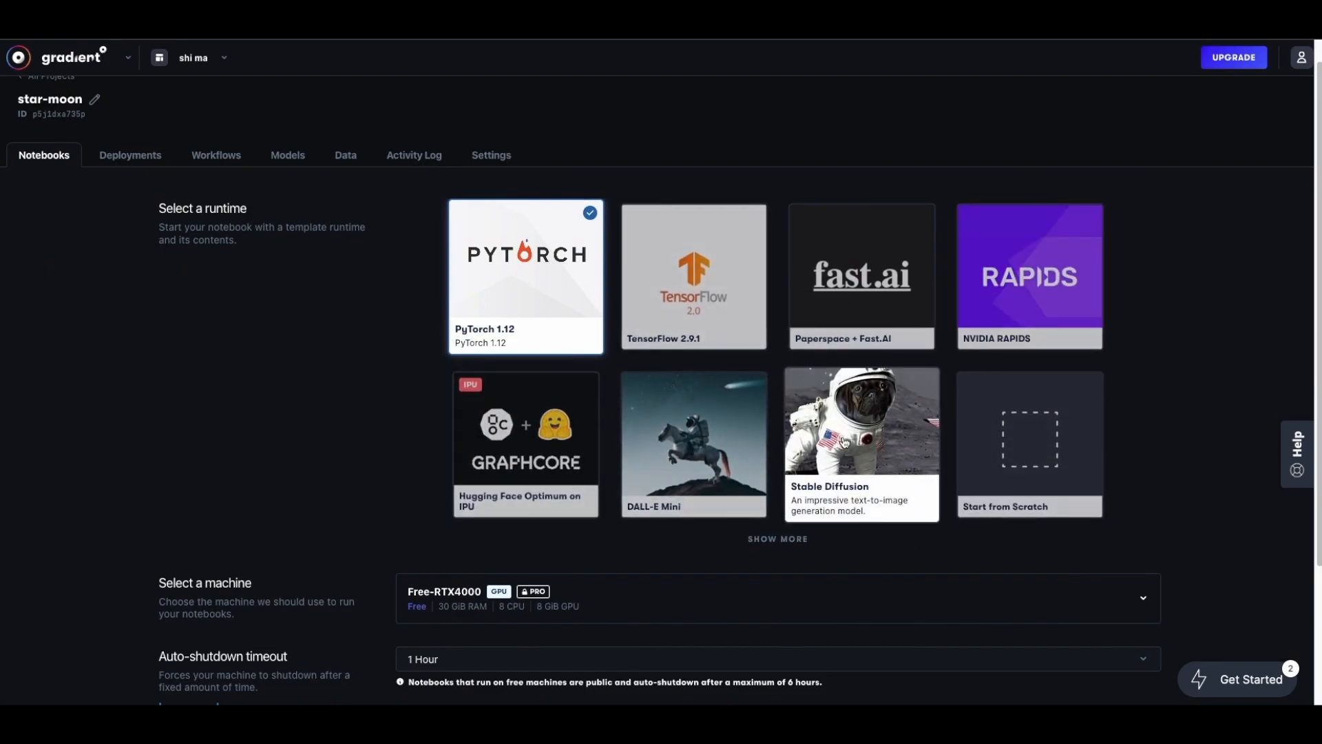
left_click(1026, 463)
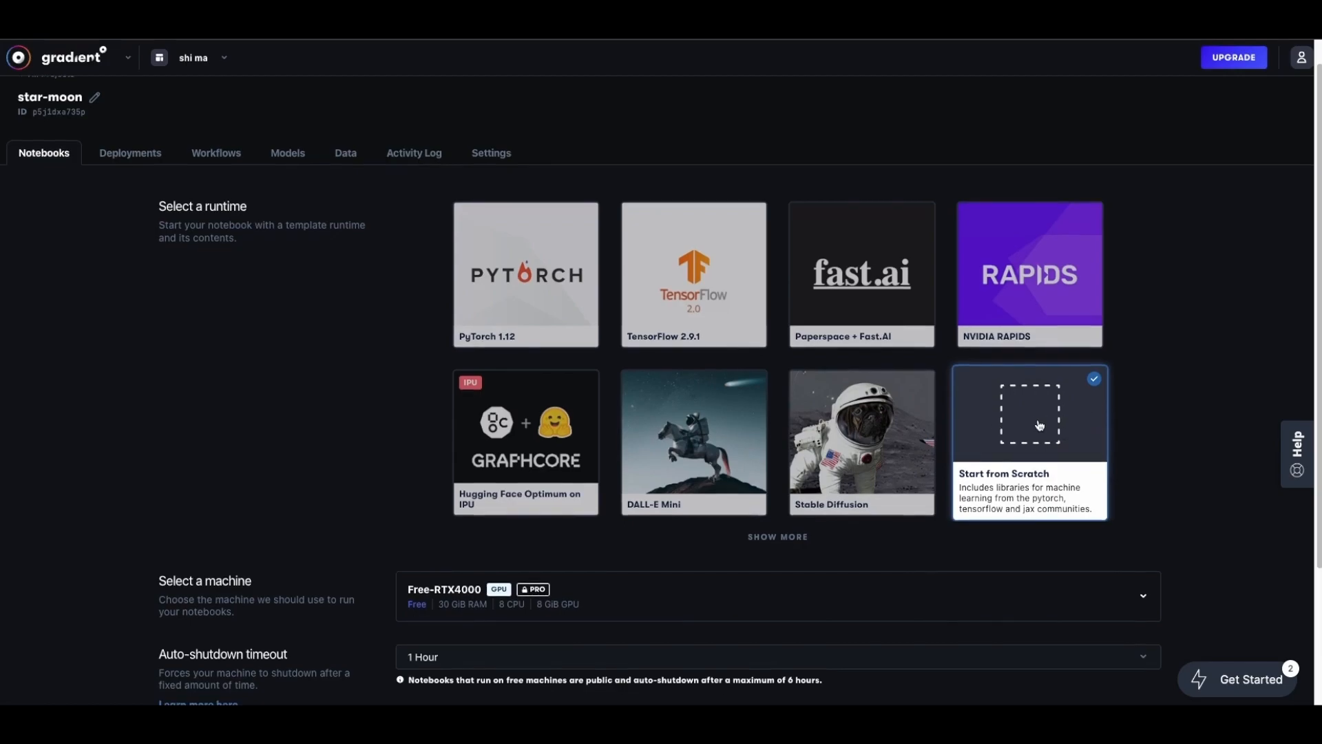
- Search the notebook's GPU machines for "free" and try to use the Free-RTX4000 machine
scroll(1046, 420, "down", 3)
left_click(499, 399)
scroll(462, 364, "down", 4)
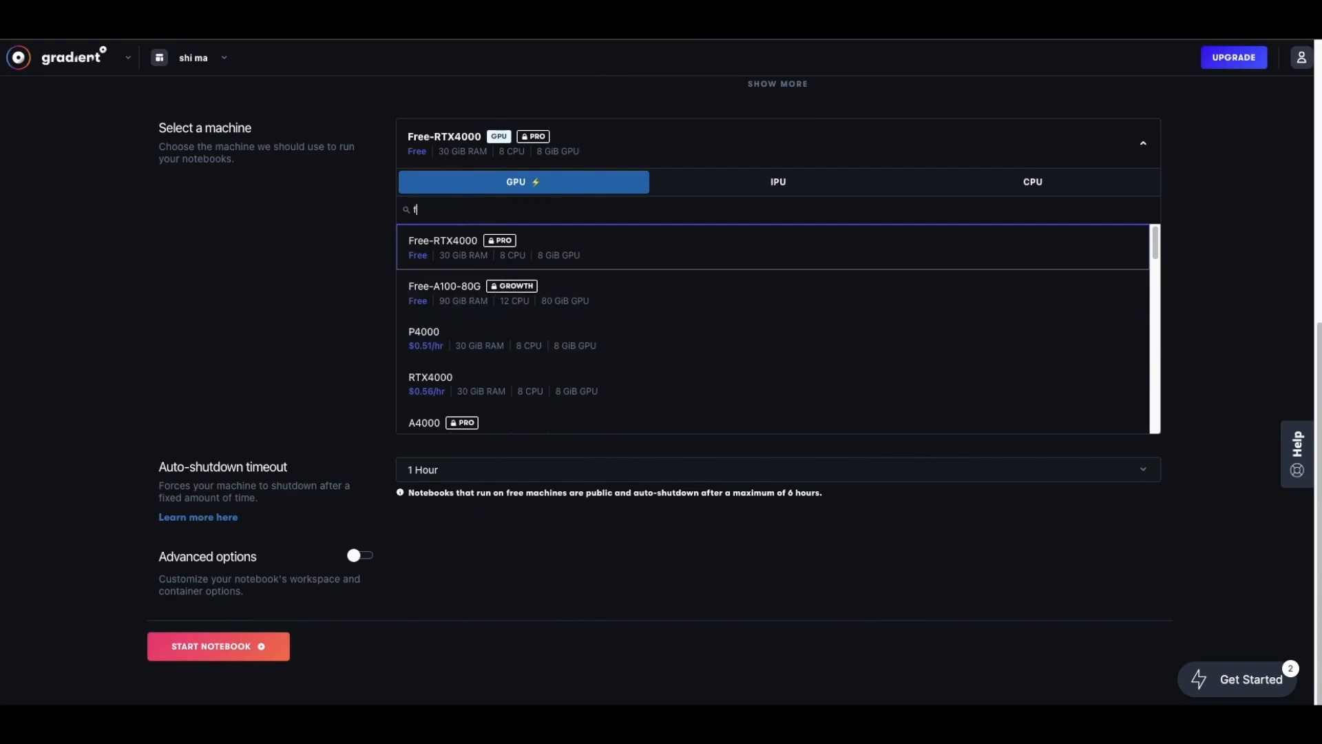
type("free")
key("Return")
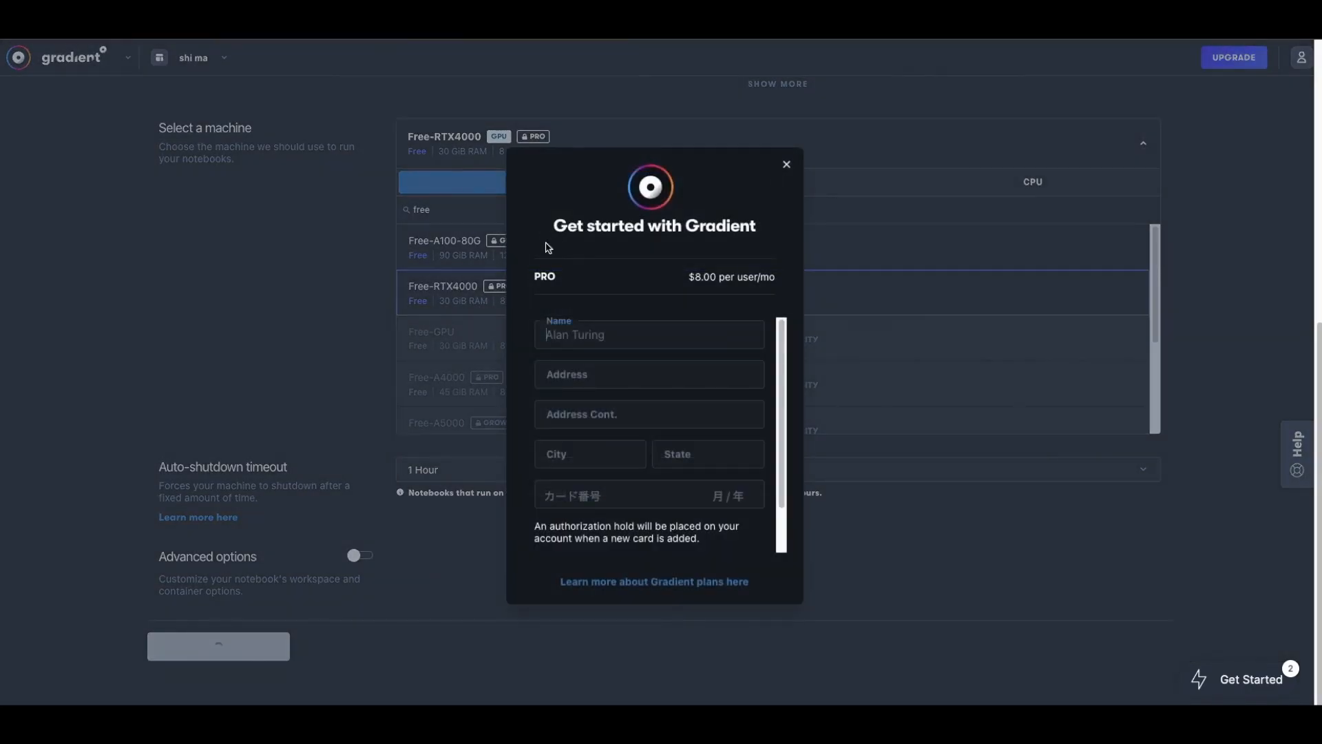
scroll(548, 289, "down", 2)
scroll(528, 339, "up", 4)
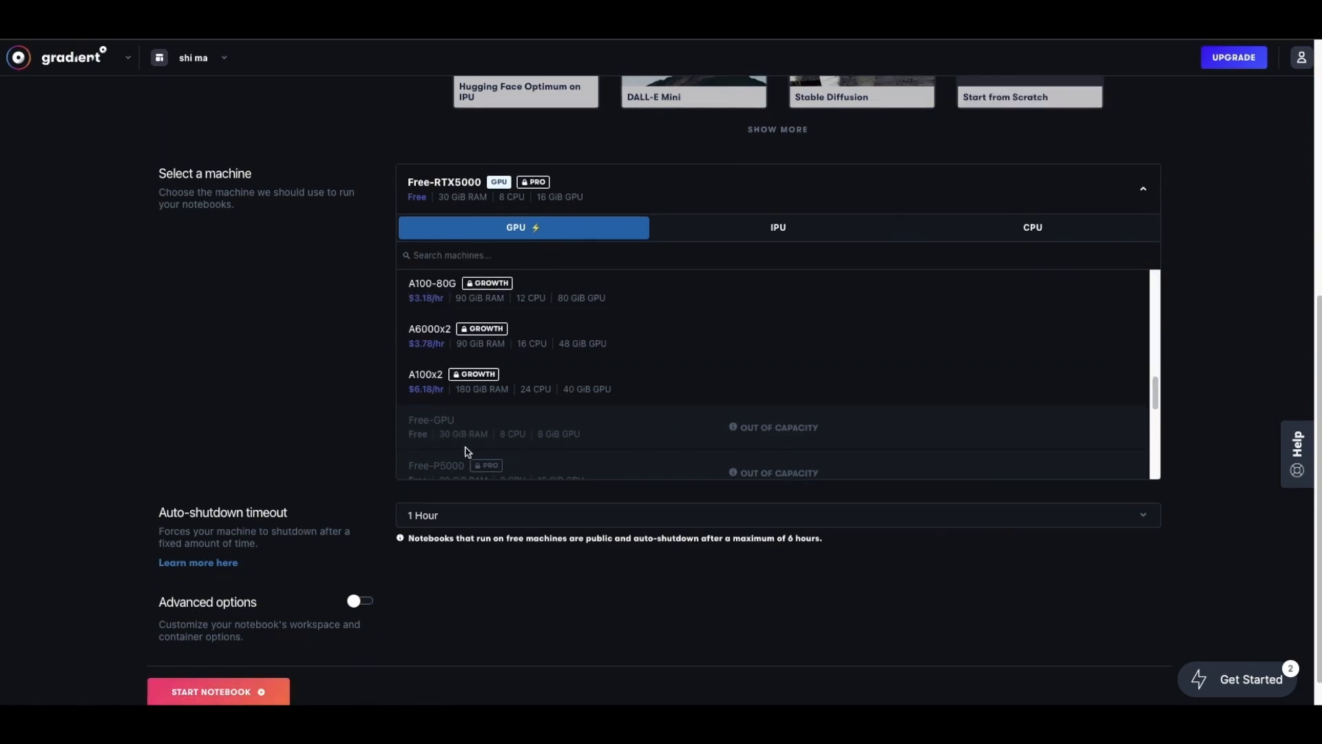
- Select the A100x2 GPU machine for the notebook and set the auto-shutdown timeout to 6 hours
left_click(489, 394)
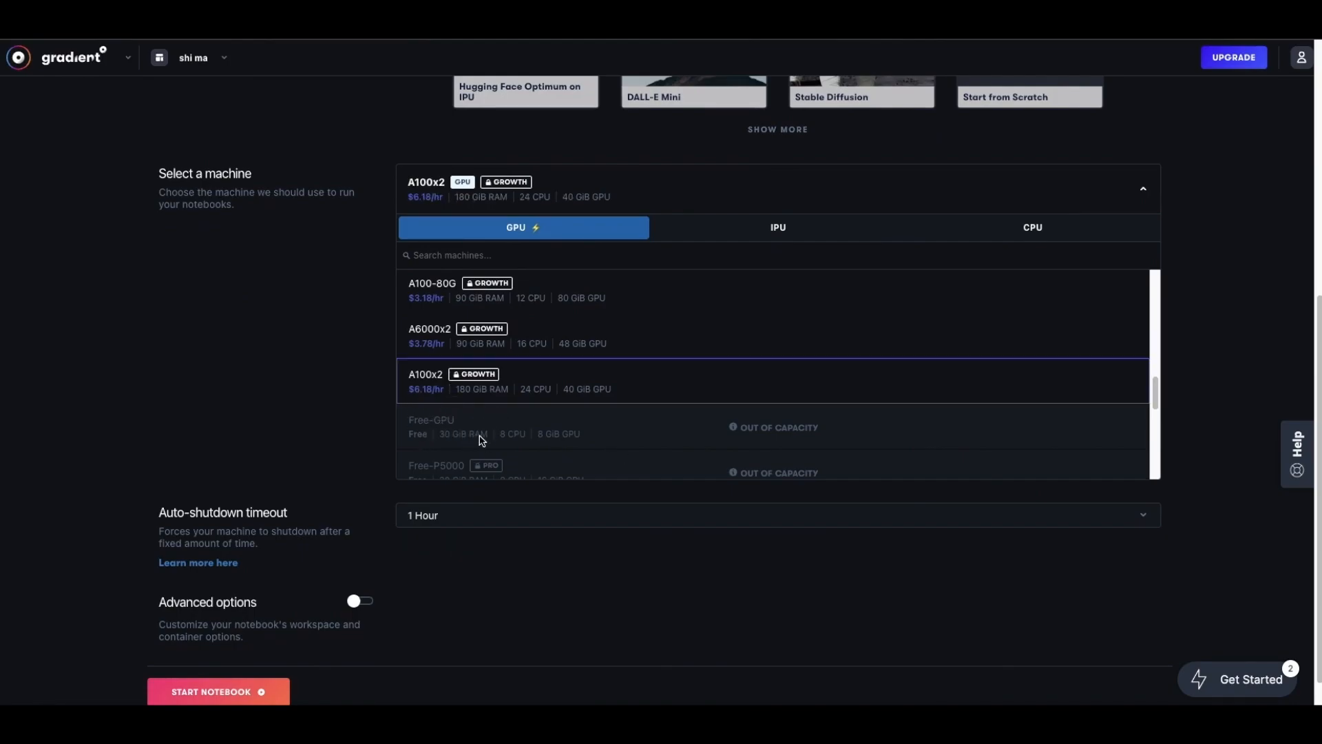
scroll(313, 443, "down", 1)
left_click(478, 473)
left_click(434, 546)
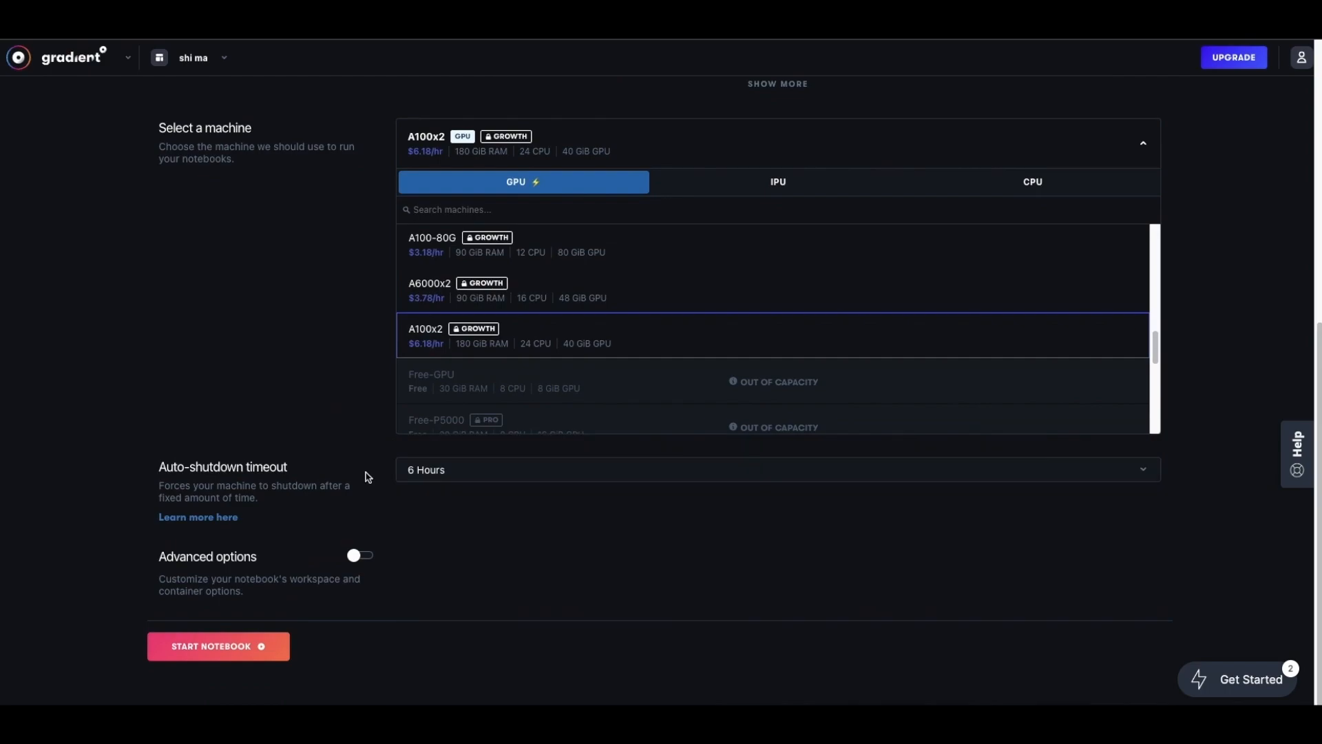
left_click(423, 474)
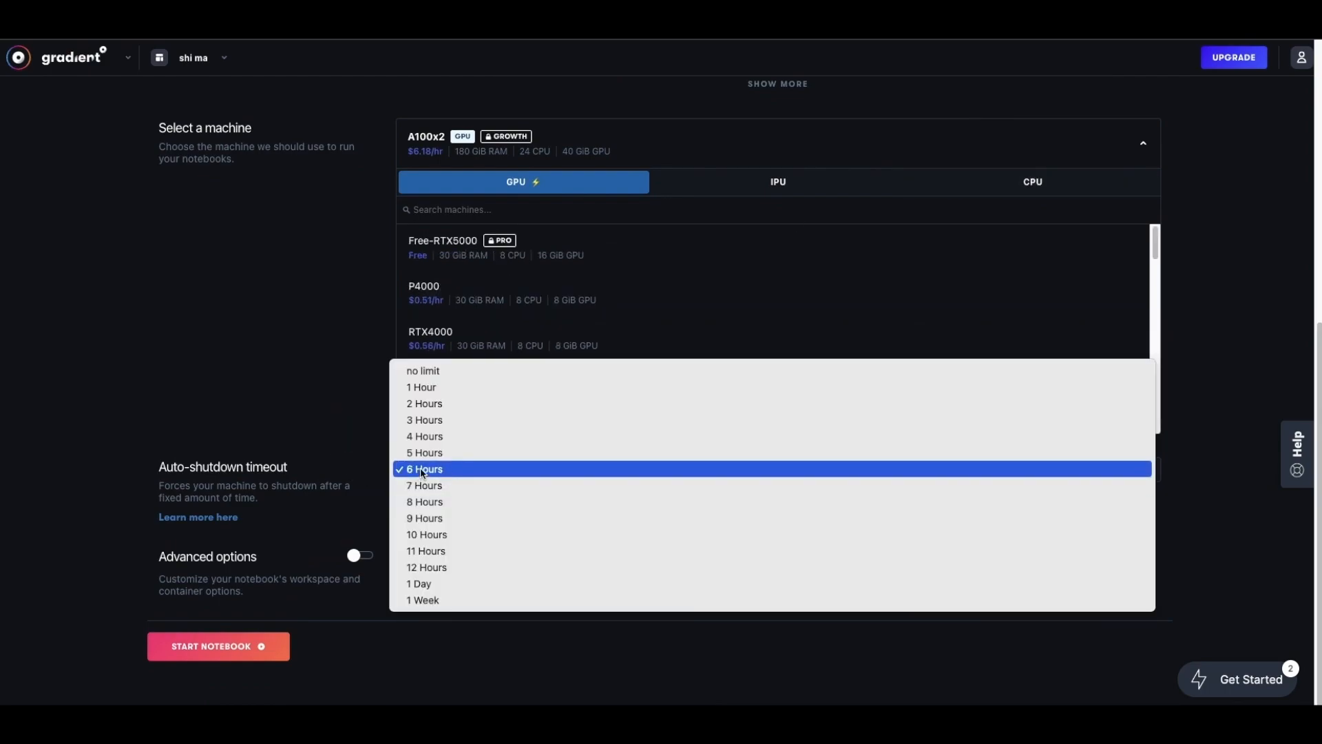
left_click(425, 468)
left_click(427, 462)
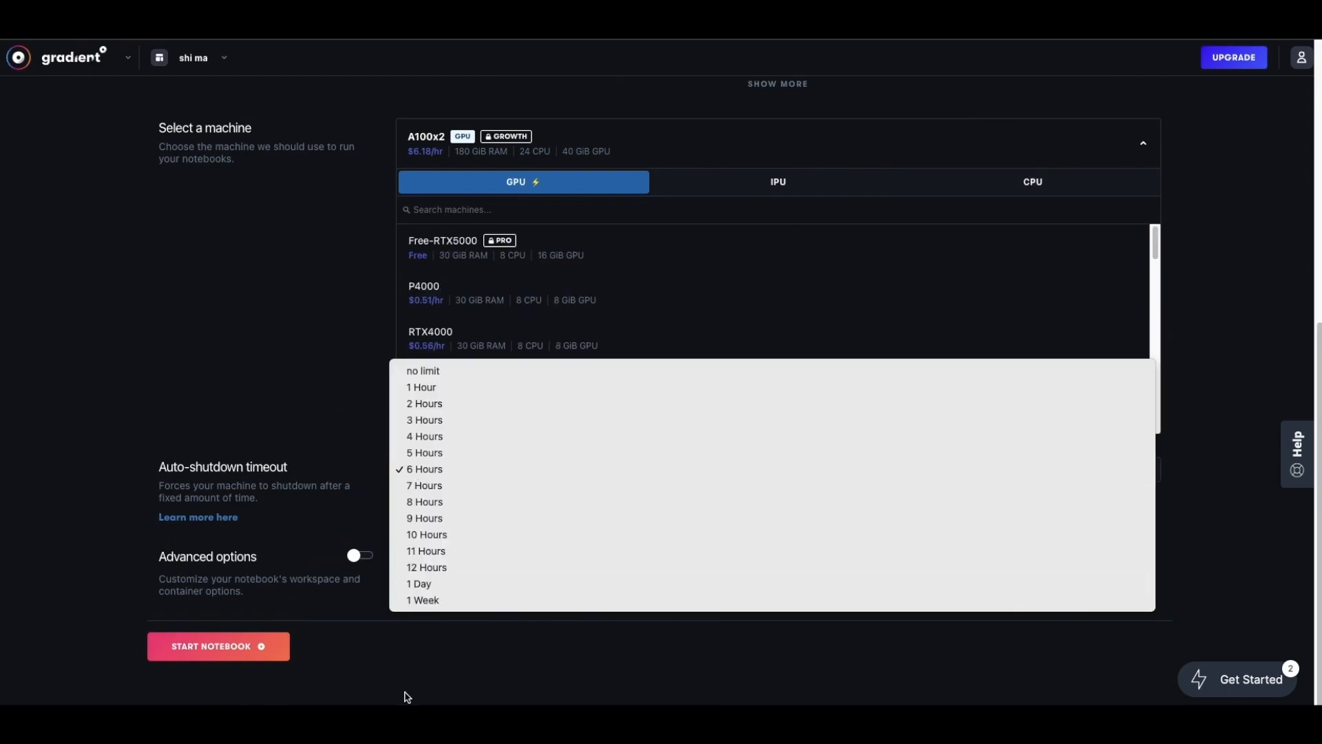
left_click(417, 469)
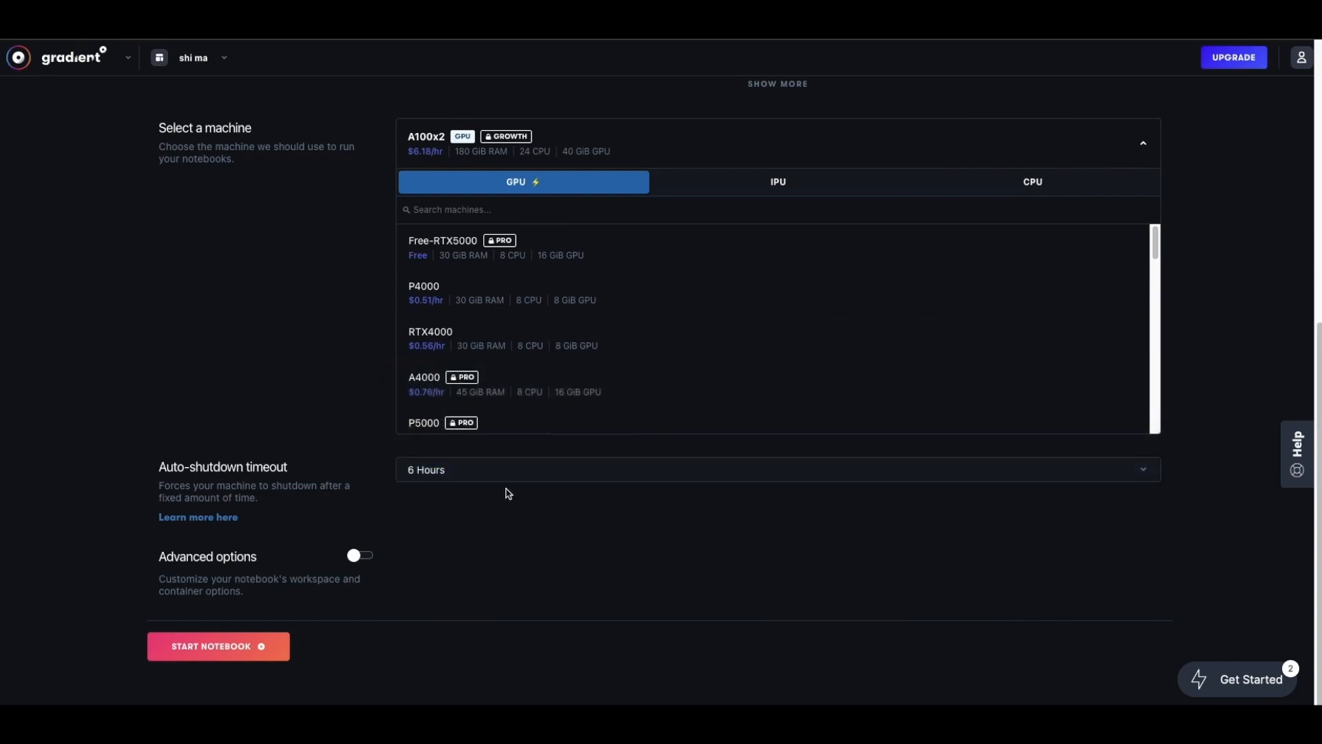
left_click(458, 482)
left_click(423, 469)
left_click(307, 651)
- Search the GPU machines for "fre" and look through the availability of the free ones
scroll(307, 655, "up", 4)
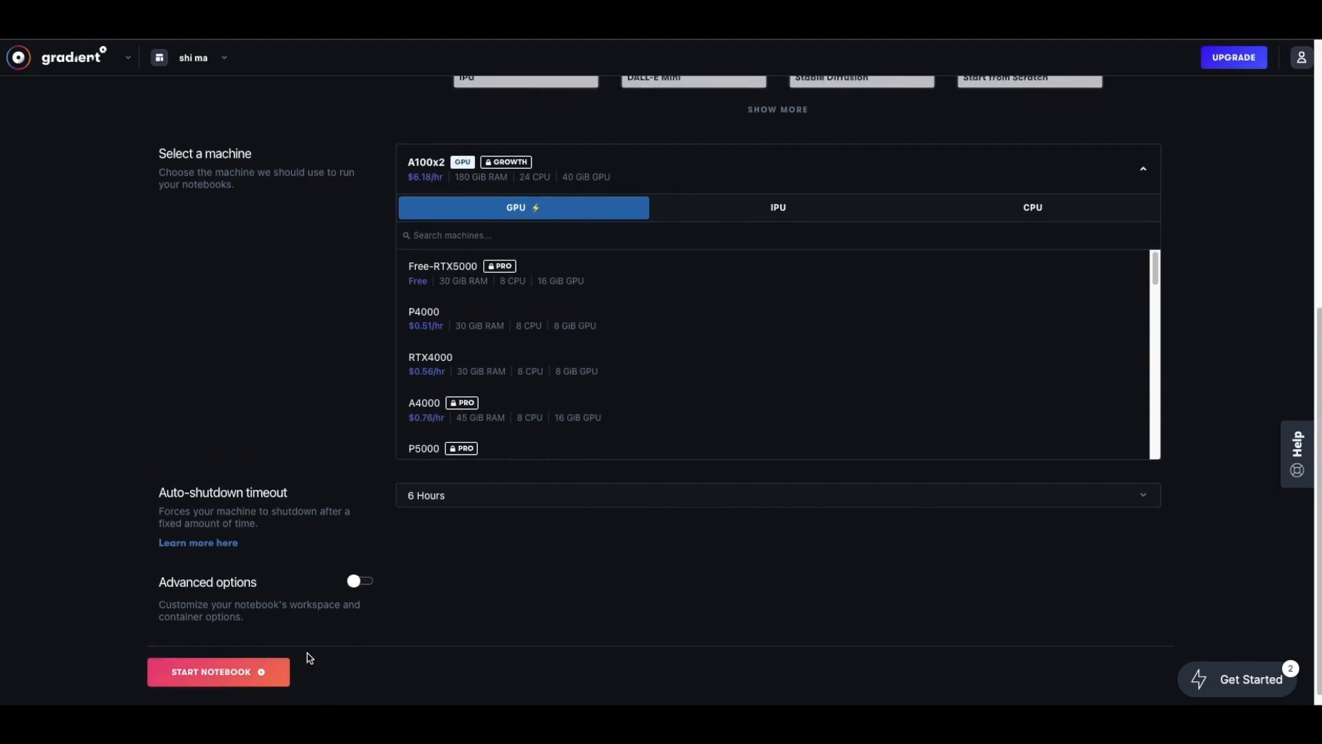
scroll(331, 286, "down", 4)
scroll(486, 359, "up", 2)
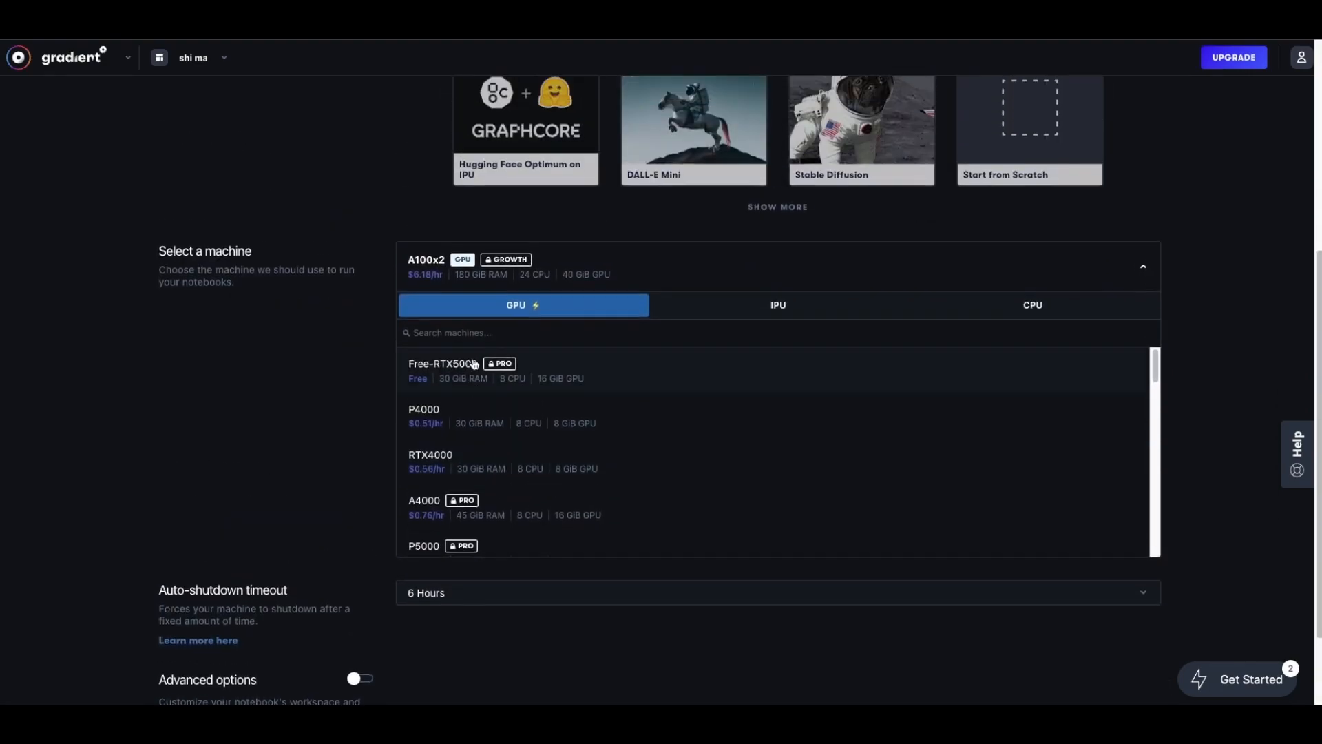
scroll(479, 384, "down", 5)
left_click(468, 334)
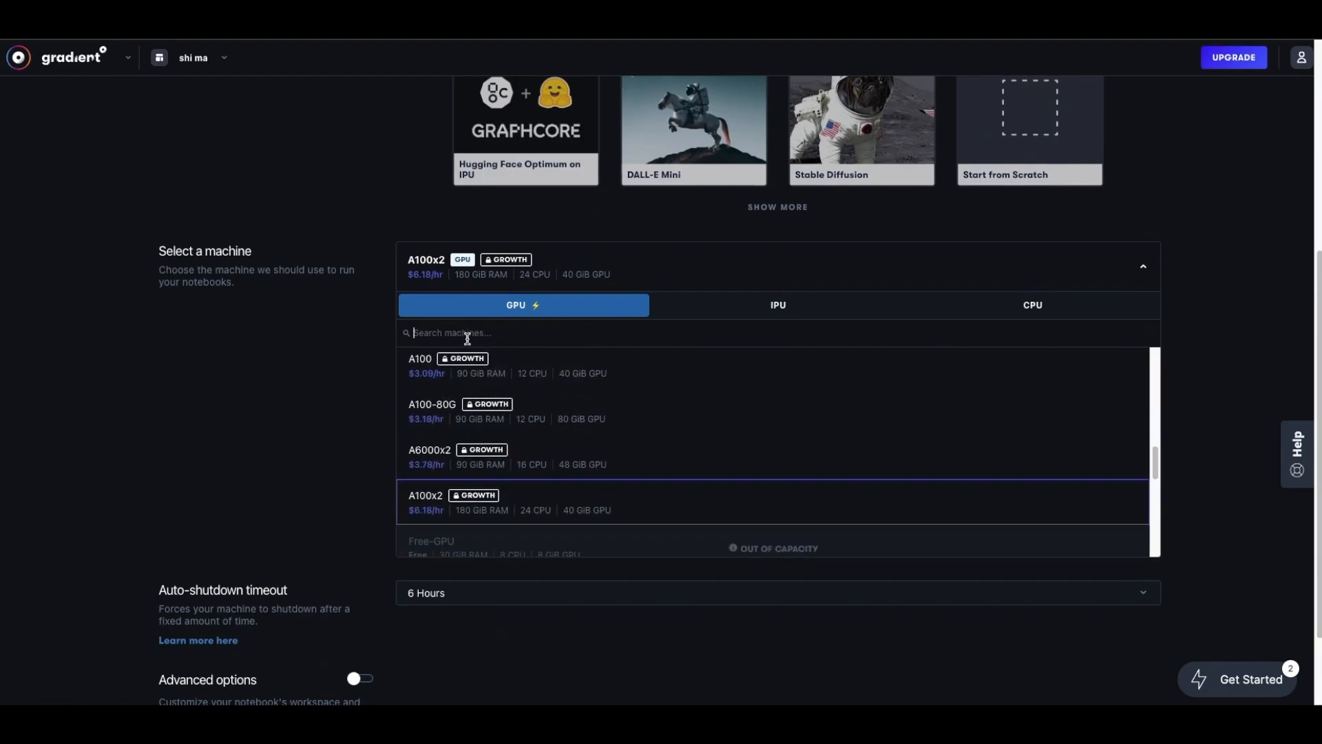
type("fre")
key("Return")
scroll(475, 375, "down", 6)
scroll(356, 421, "up", 2)
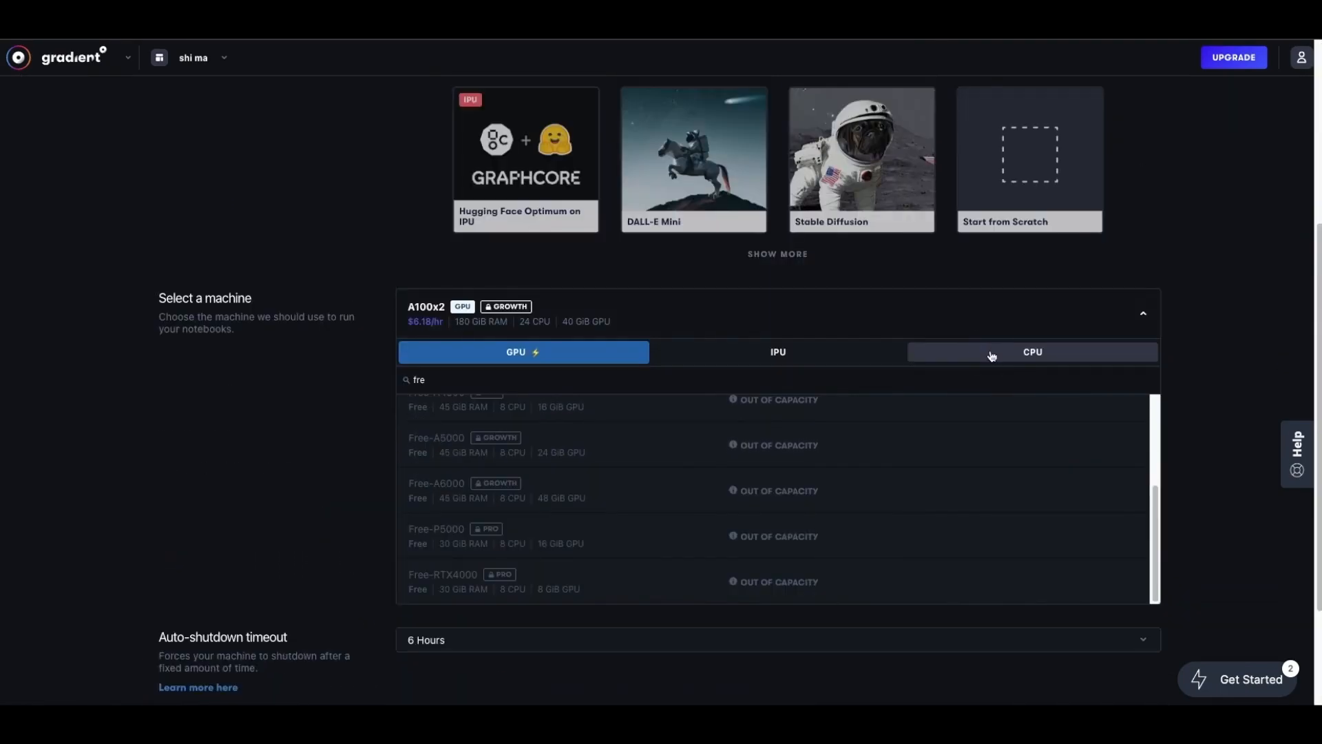
- Select the Free-CPU machine for the notebook and recheck the free GPU machines
left_click(1033, 351)
left_click(490, 454)
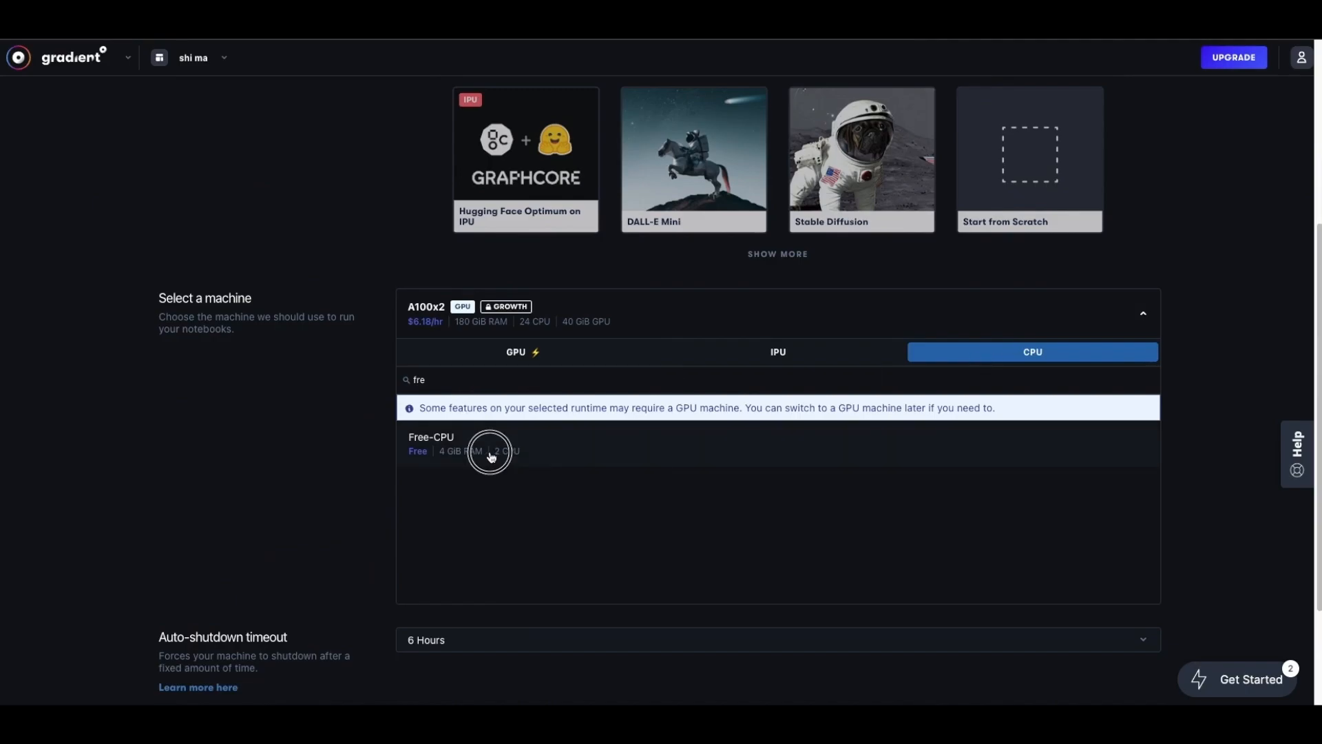
left_click(516, 355)
scroll(413, 448, "down", 1)
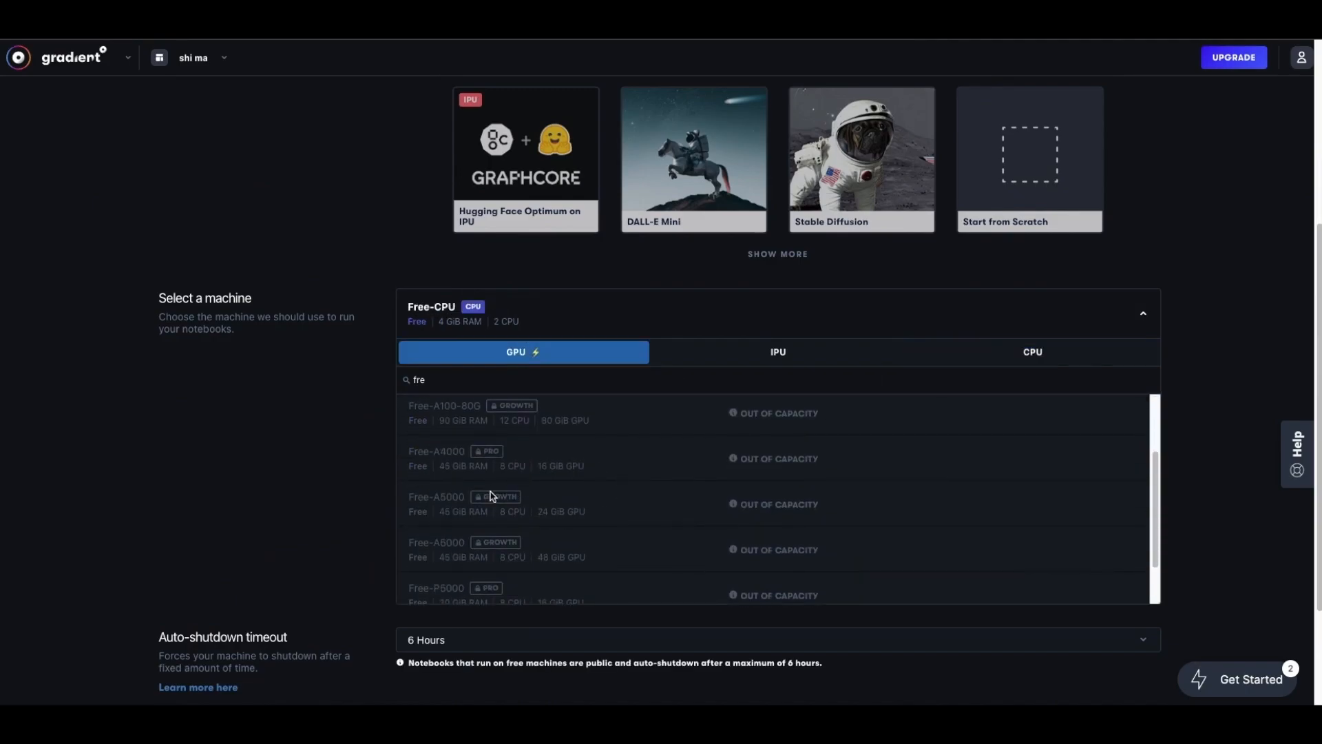
scroll(273, 455, "up", 5)
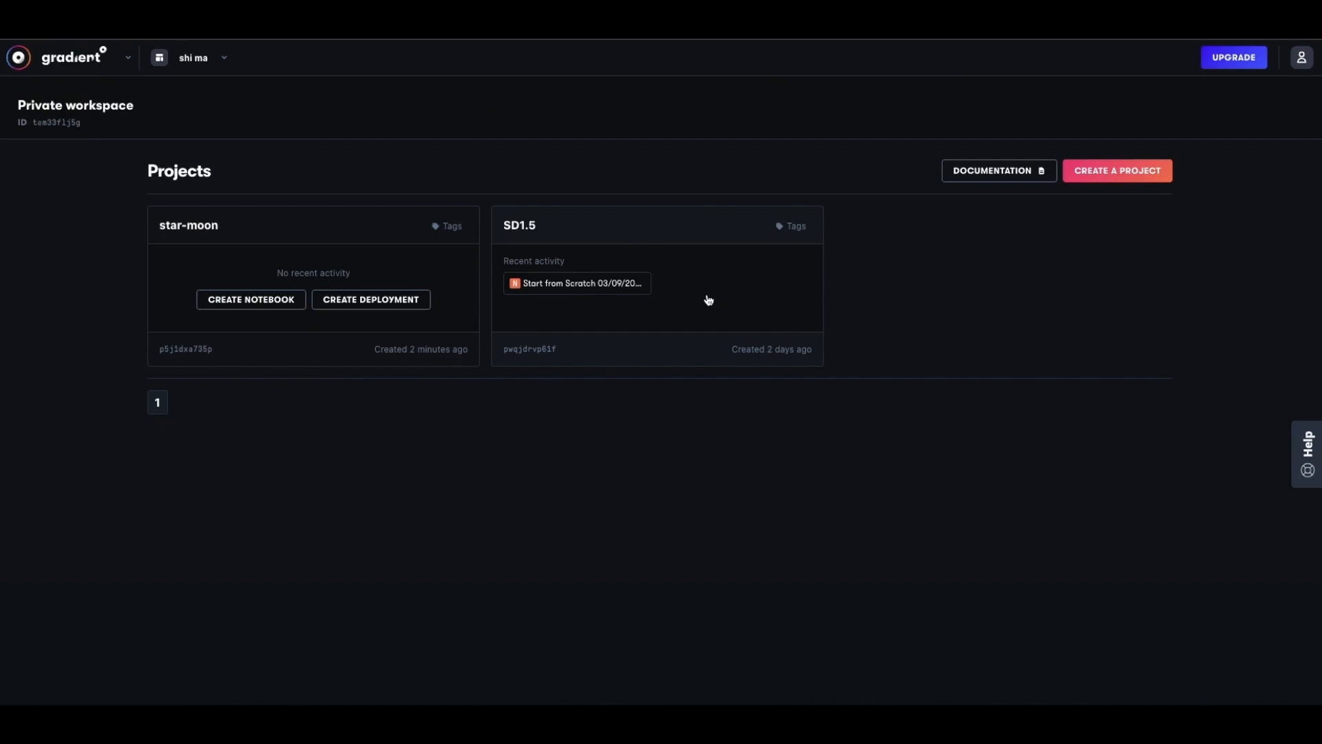
- Open the running notebook Start from Scratch 03/09/2023 in the SD1.5 project and launch it in JupyterLab
left_click(681, 300)
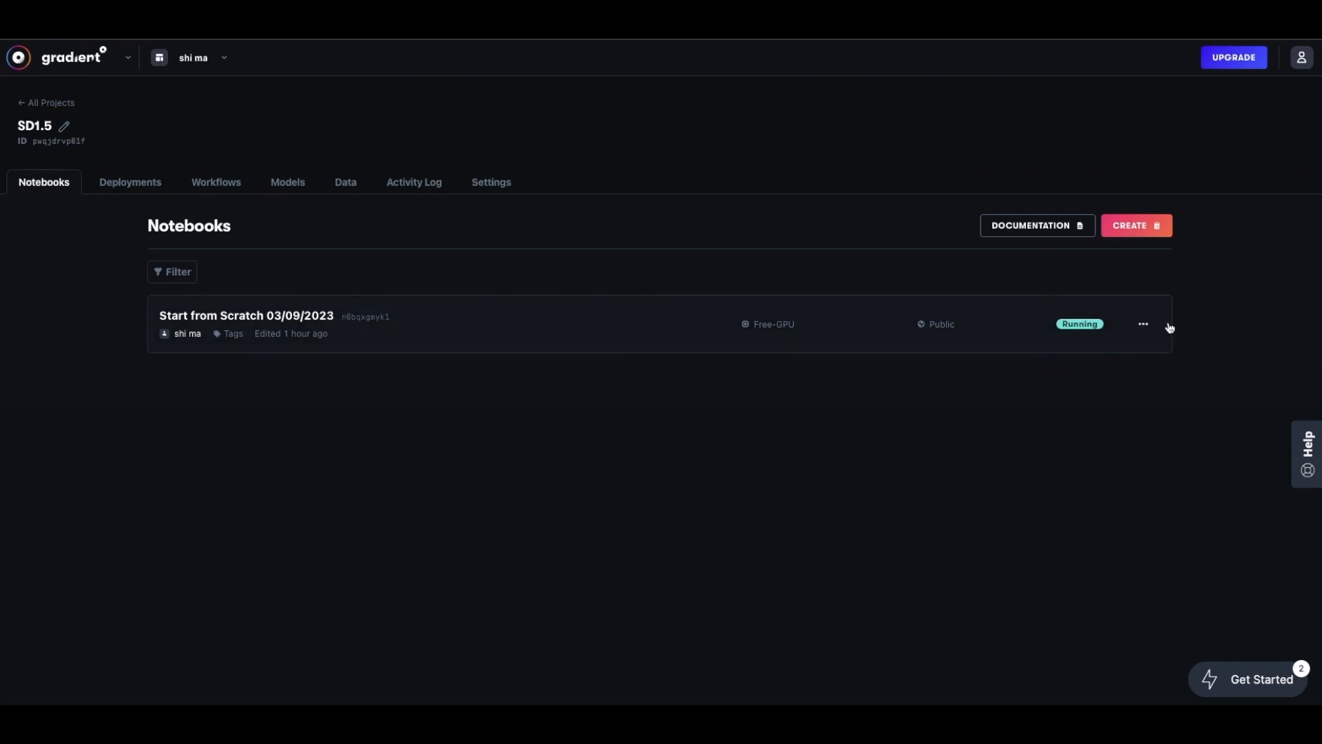
left_click(1012, 333)
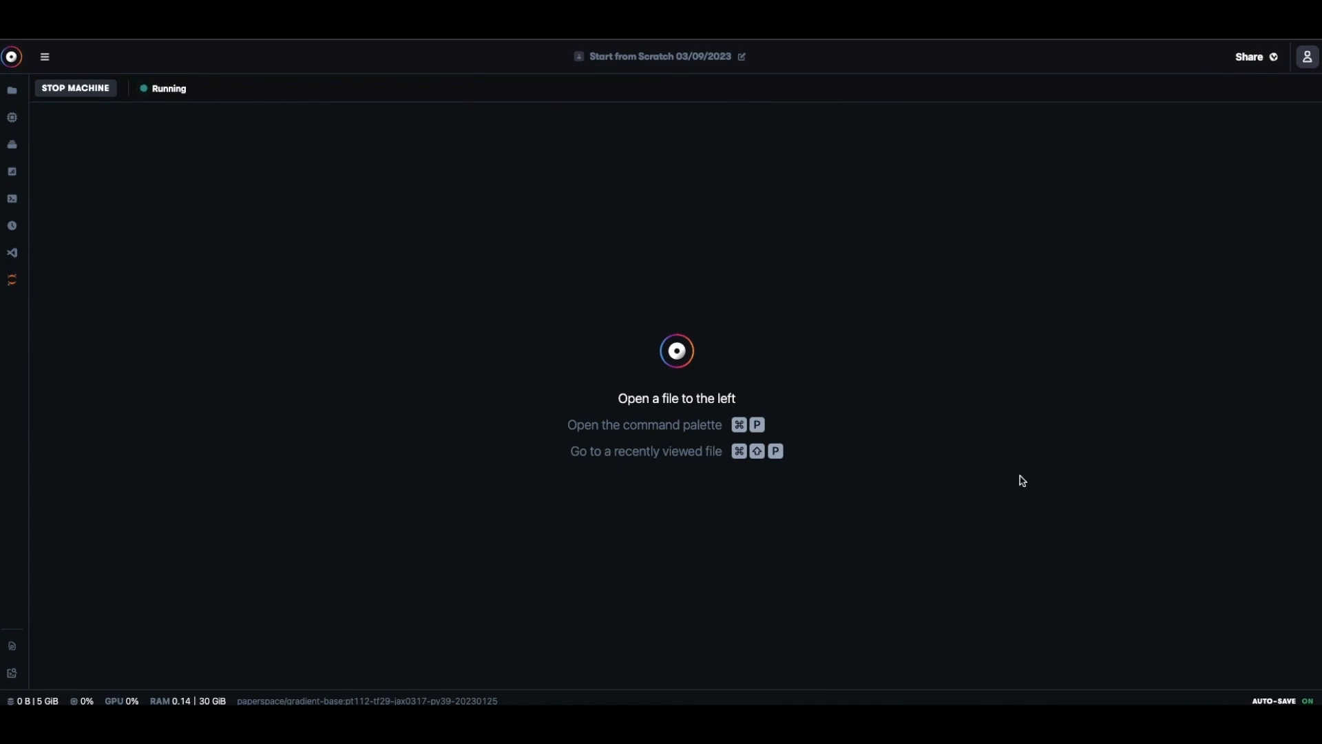
left_click(17, 288)
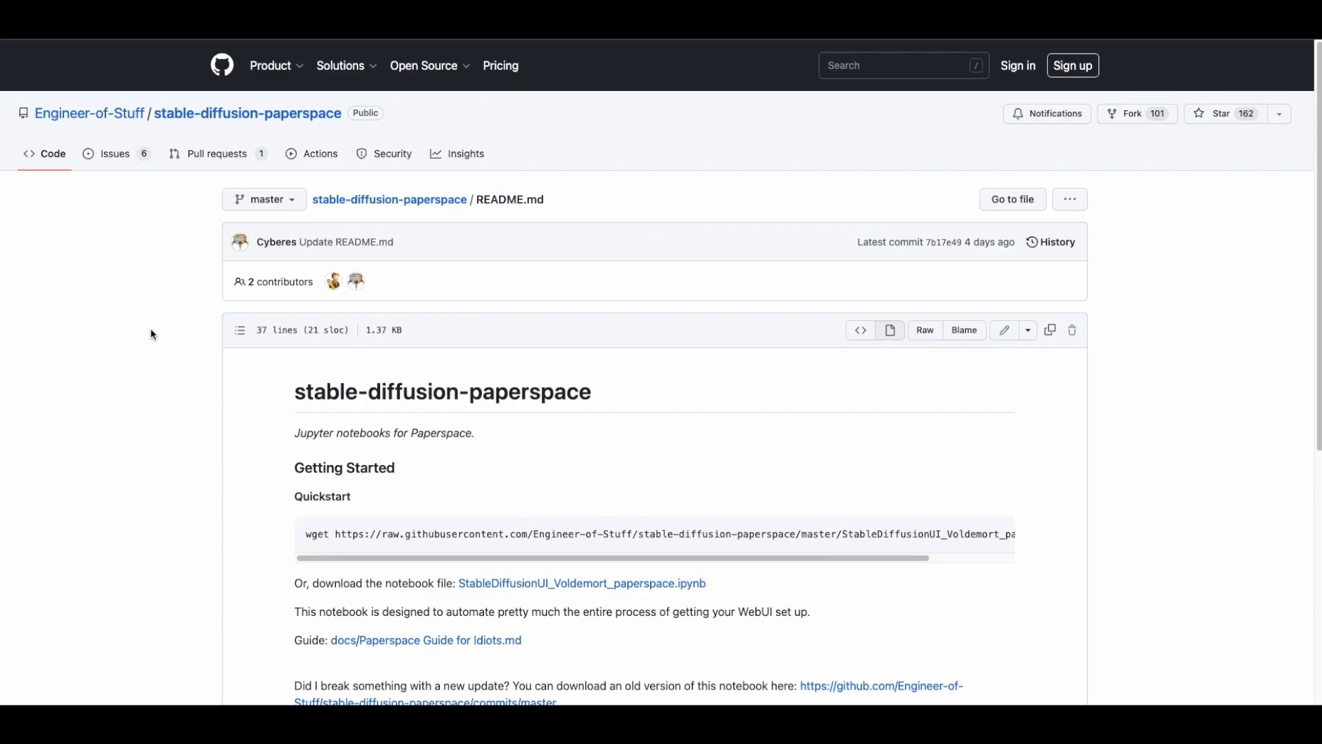
- Copy the Quickstart wget command from the stable-diffusion-paperspace README on GitHub
scroll(639, 535, "down", 2)
double_click(296, 386)
left_click(317, 389)
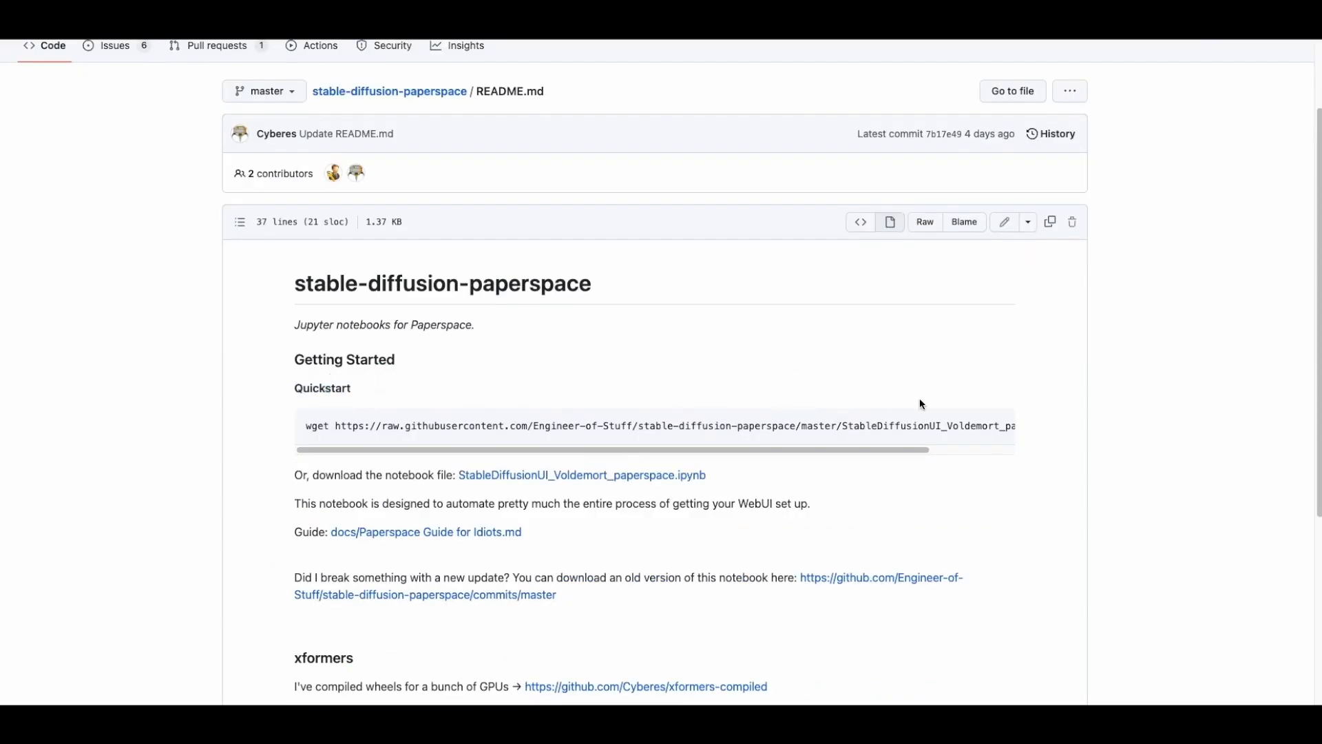
left_click(998, 427)
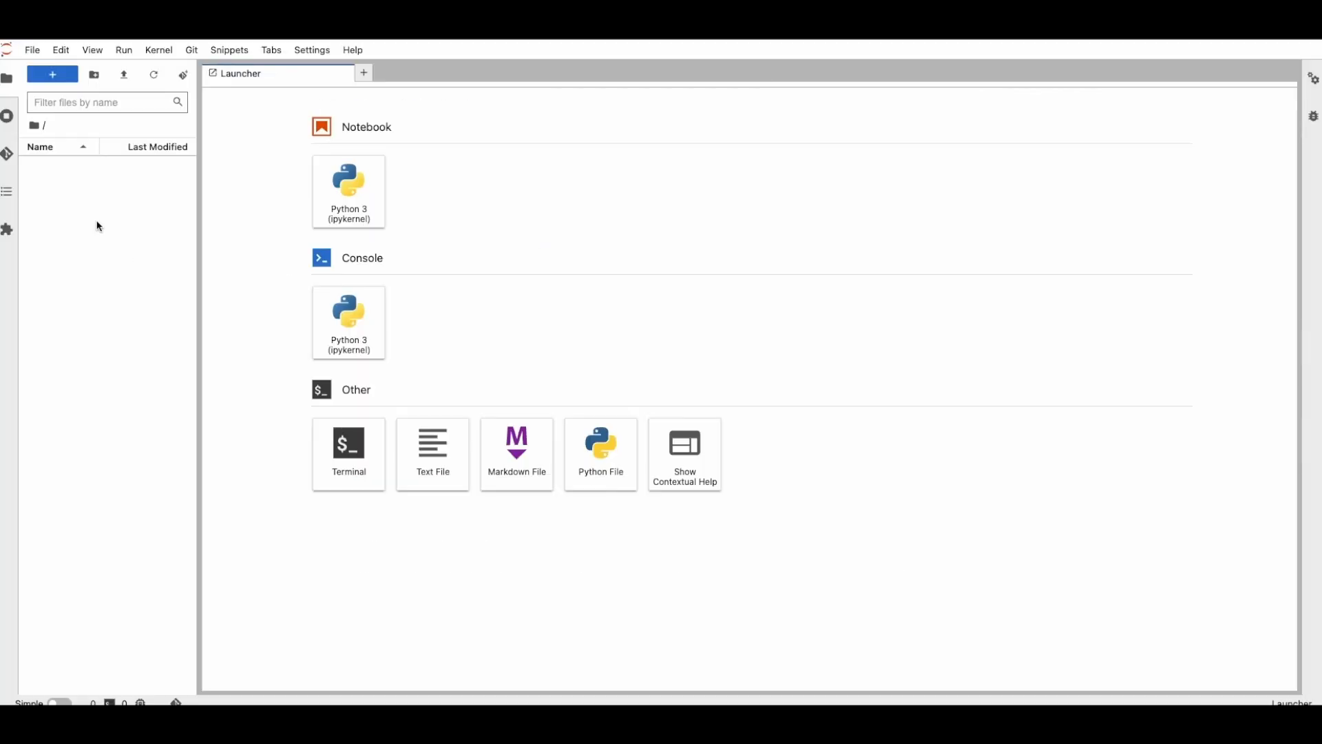
- Switch to JupyterLab and create a new Python 3 (ipykernel) notebook
left_click(95, 221)
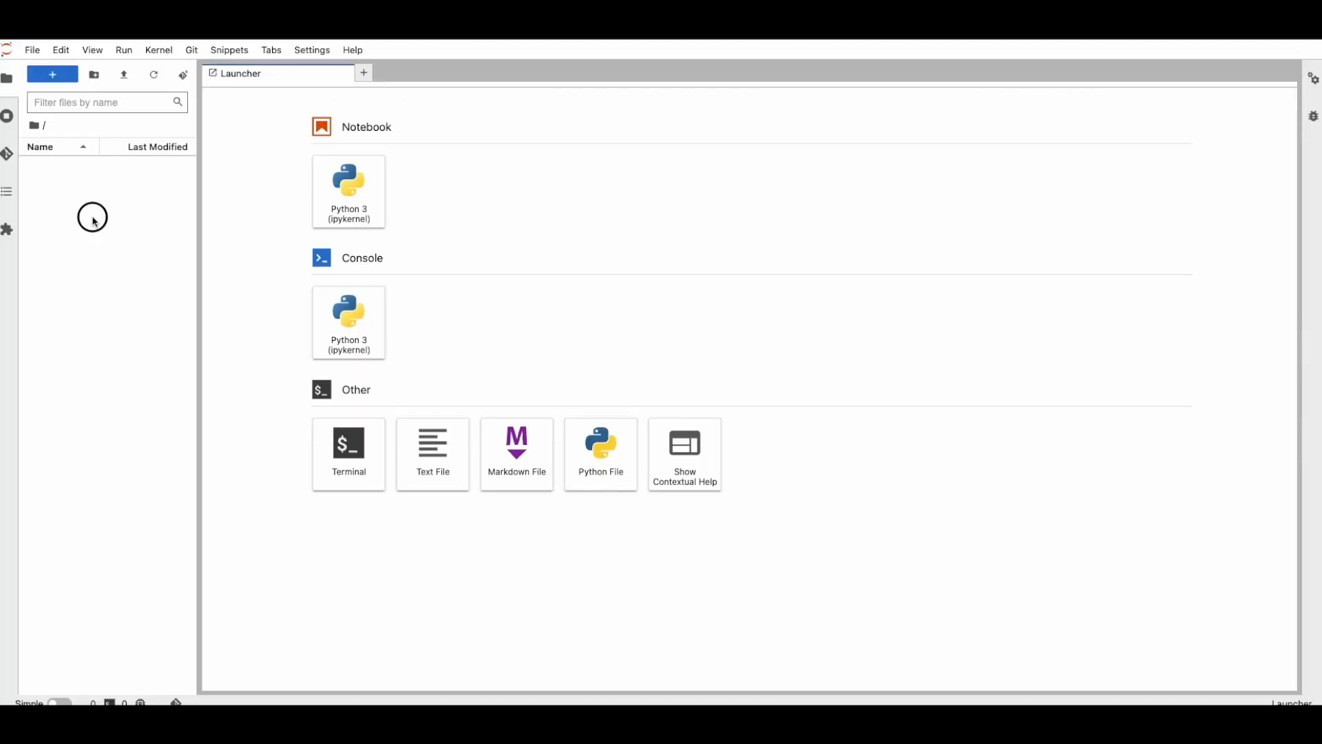
left_click(47, 79)
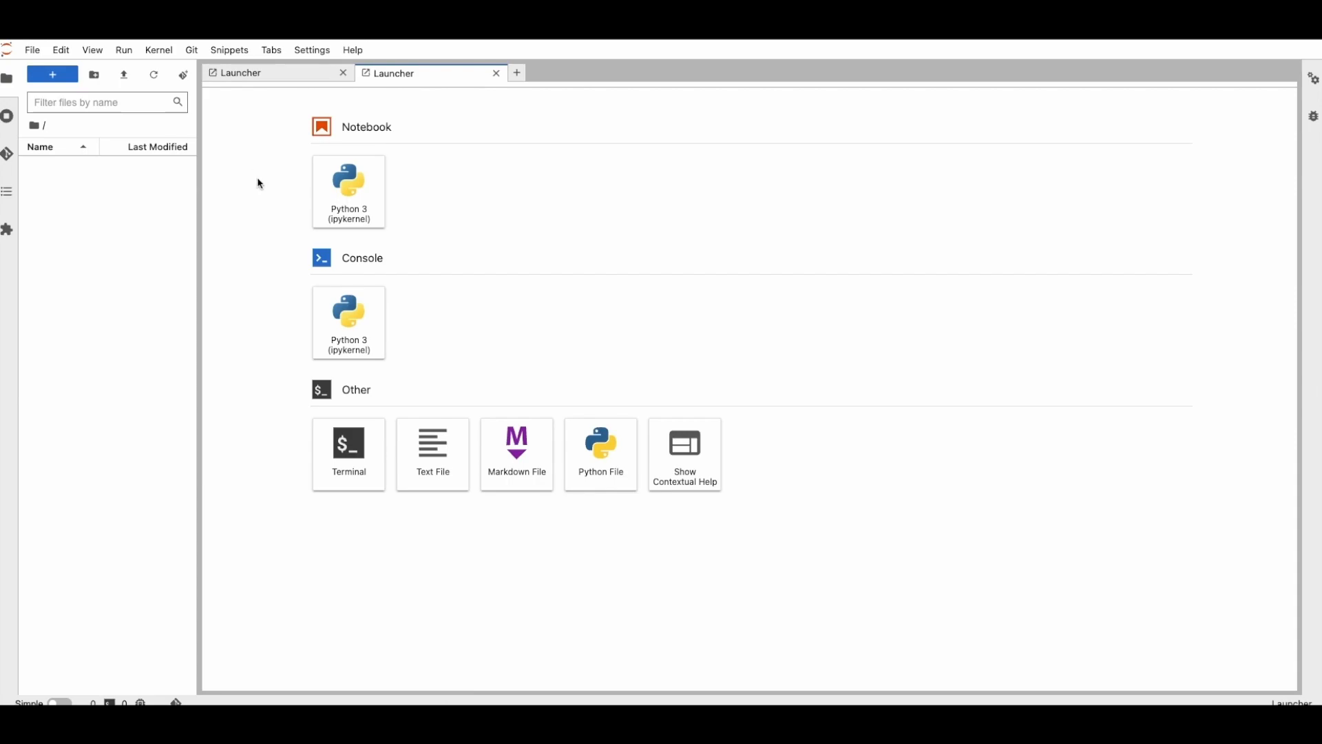
left_click(369, 222)
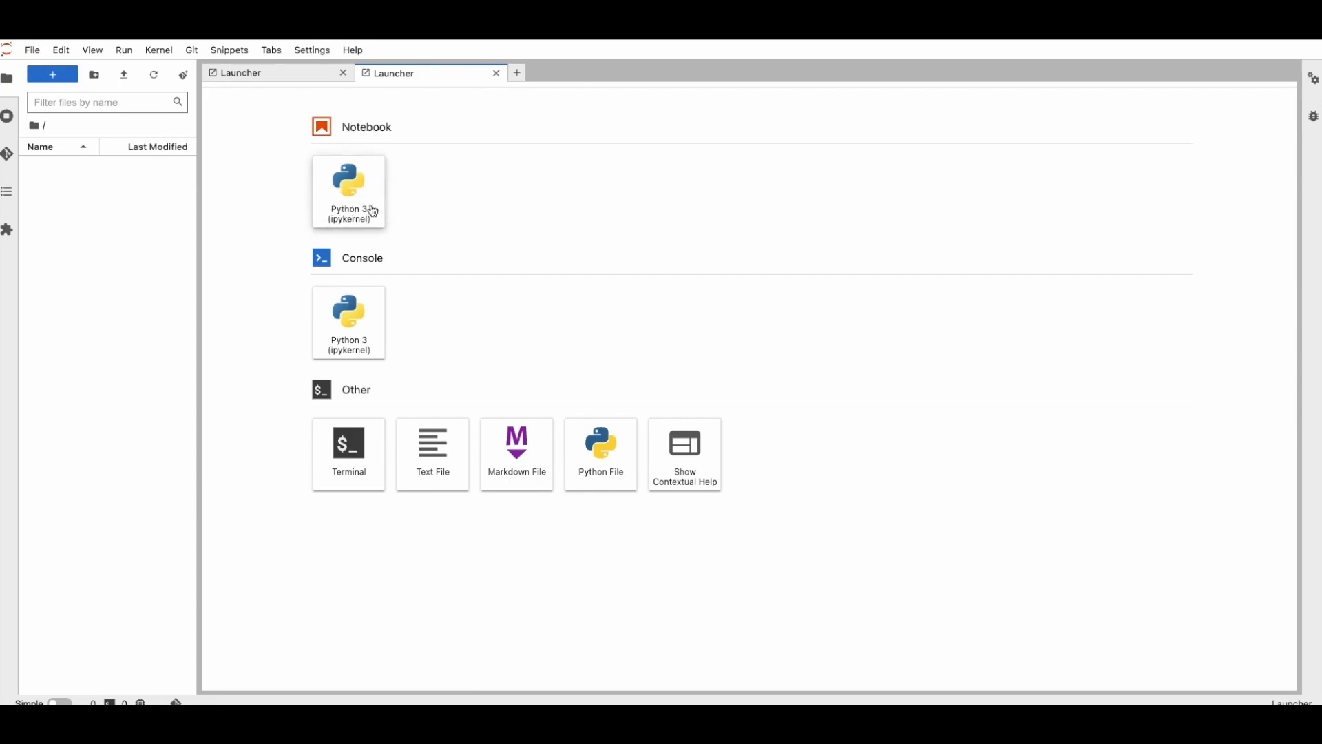
- Paste the copied command into the first cell as a !wget line and run it to download StableDiffusionUI_Voldemort_paperspace.ipynb
left_click(298, 124)
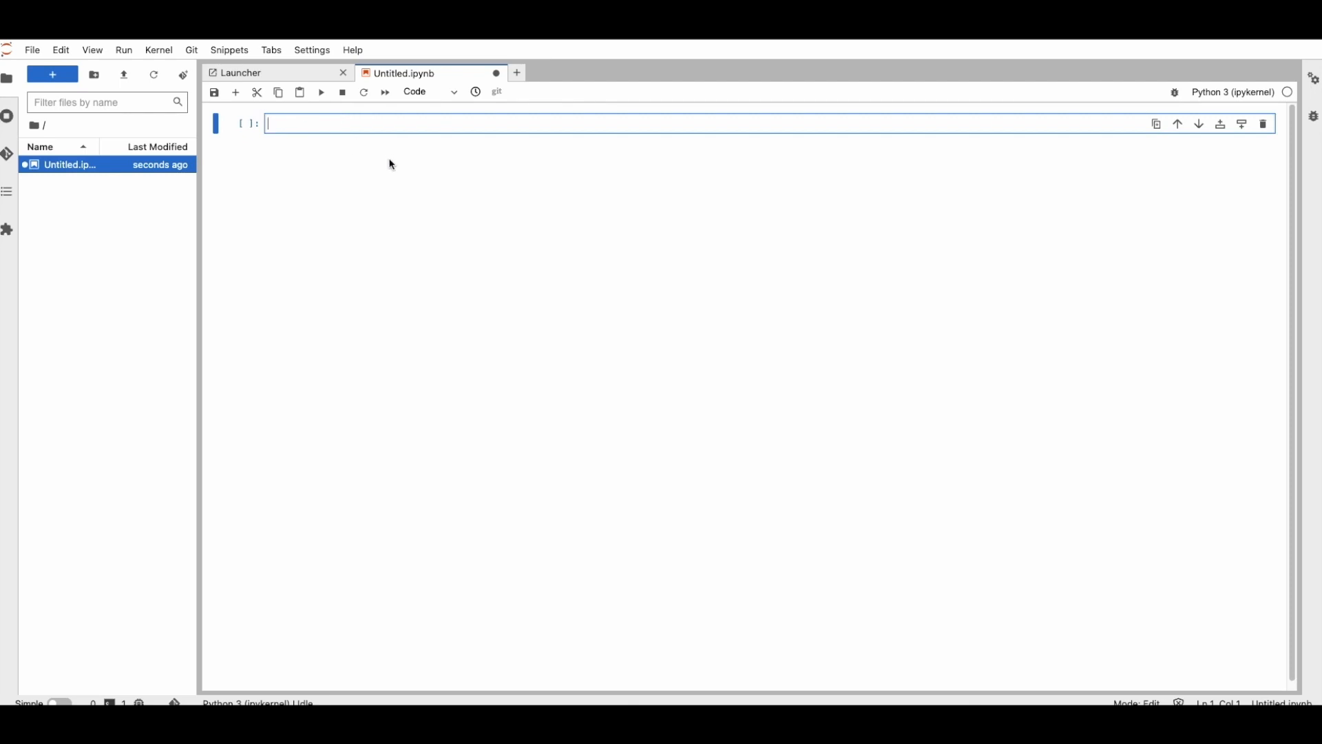
key("ctrl+v")
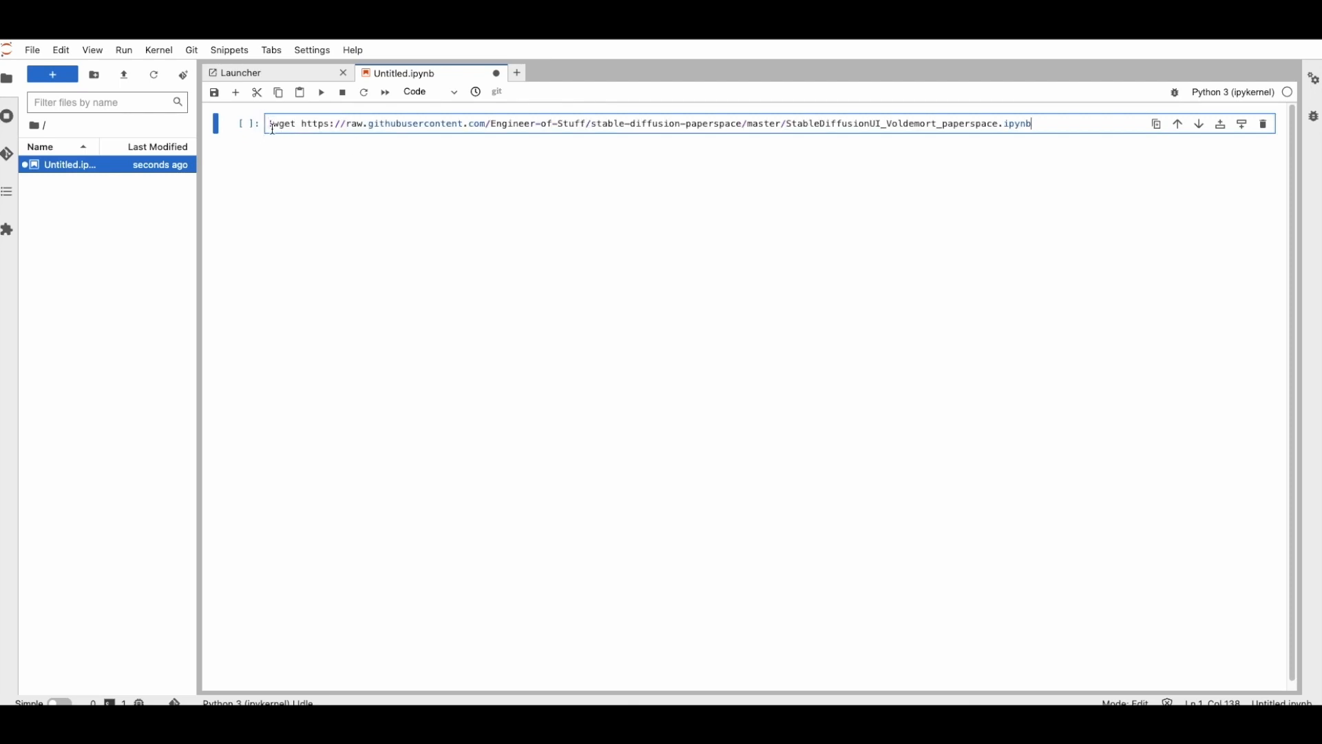
left_click_drag(274, 126, 1095, 125)
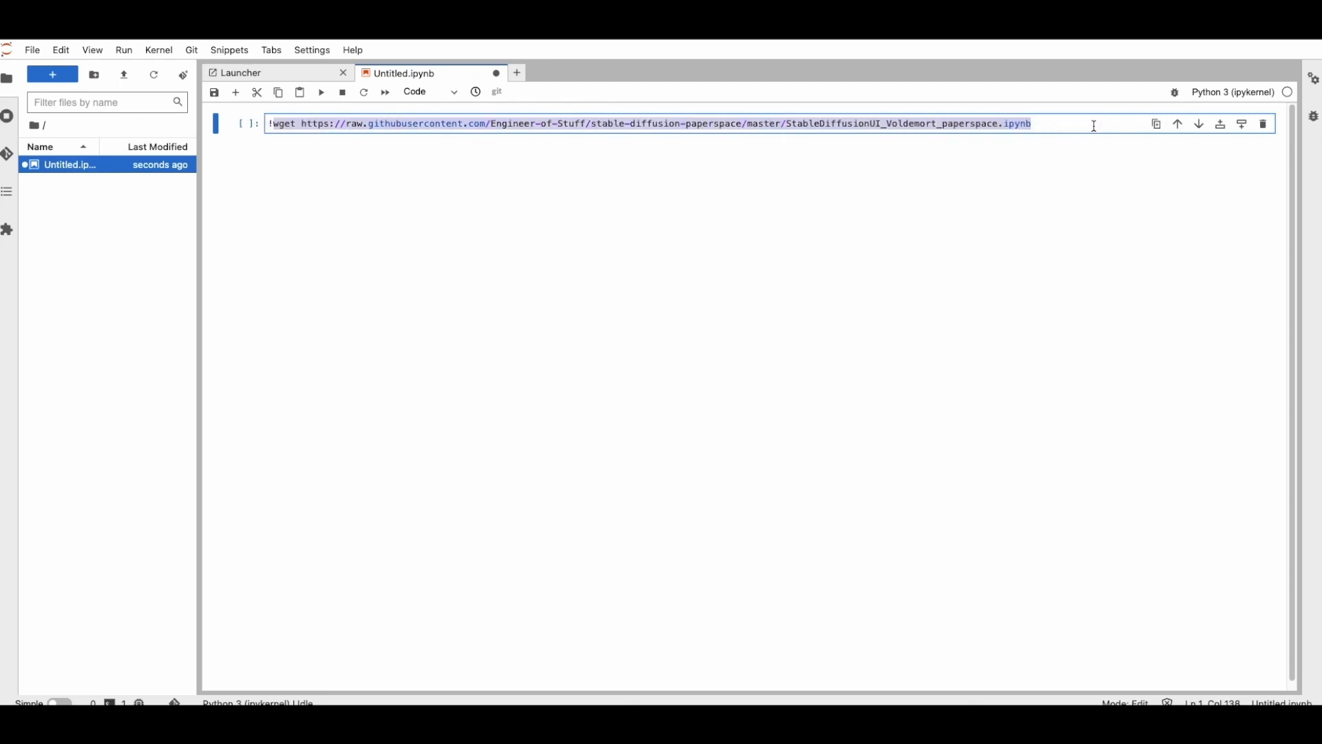
left_click(1095, 126)
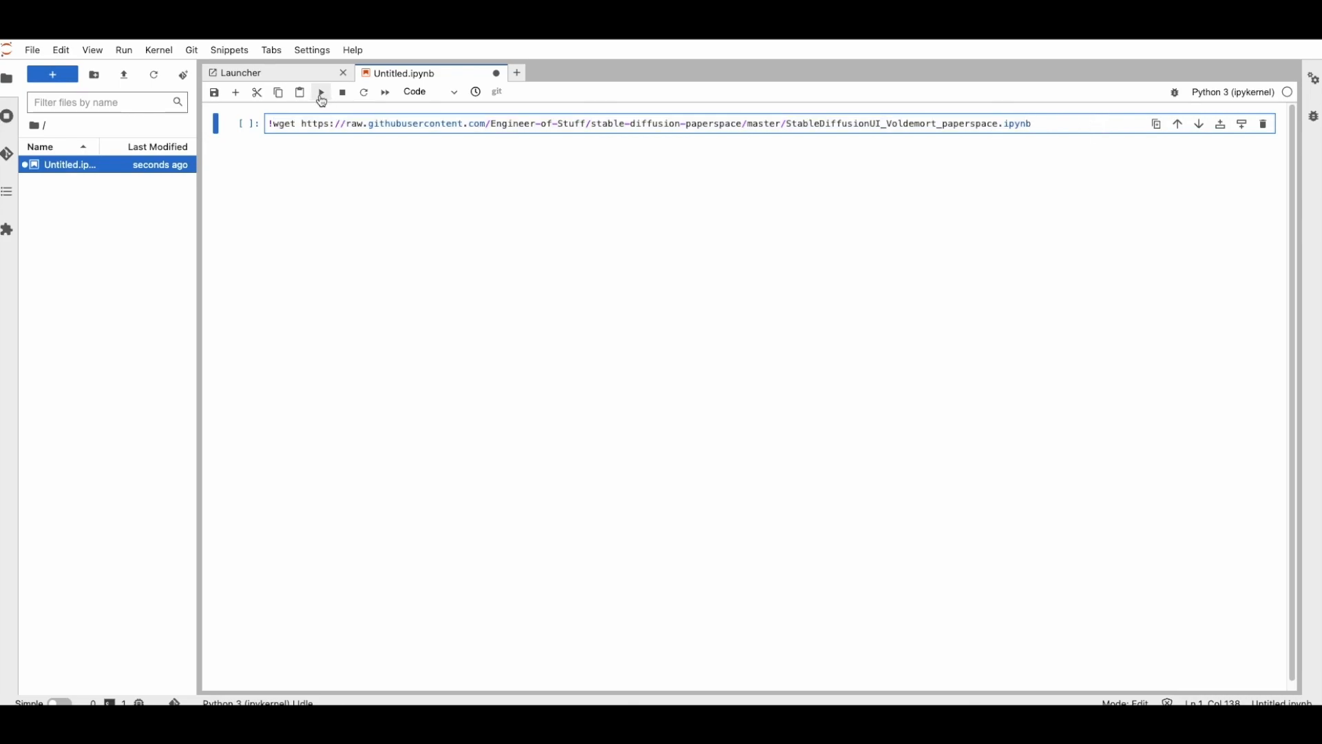
left_click(322, 97)
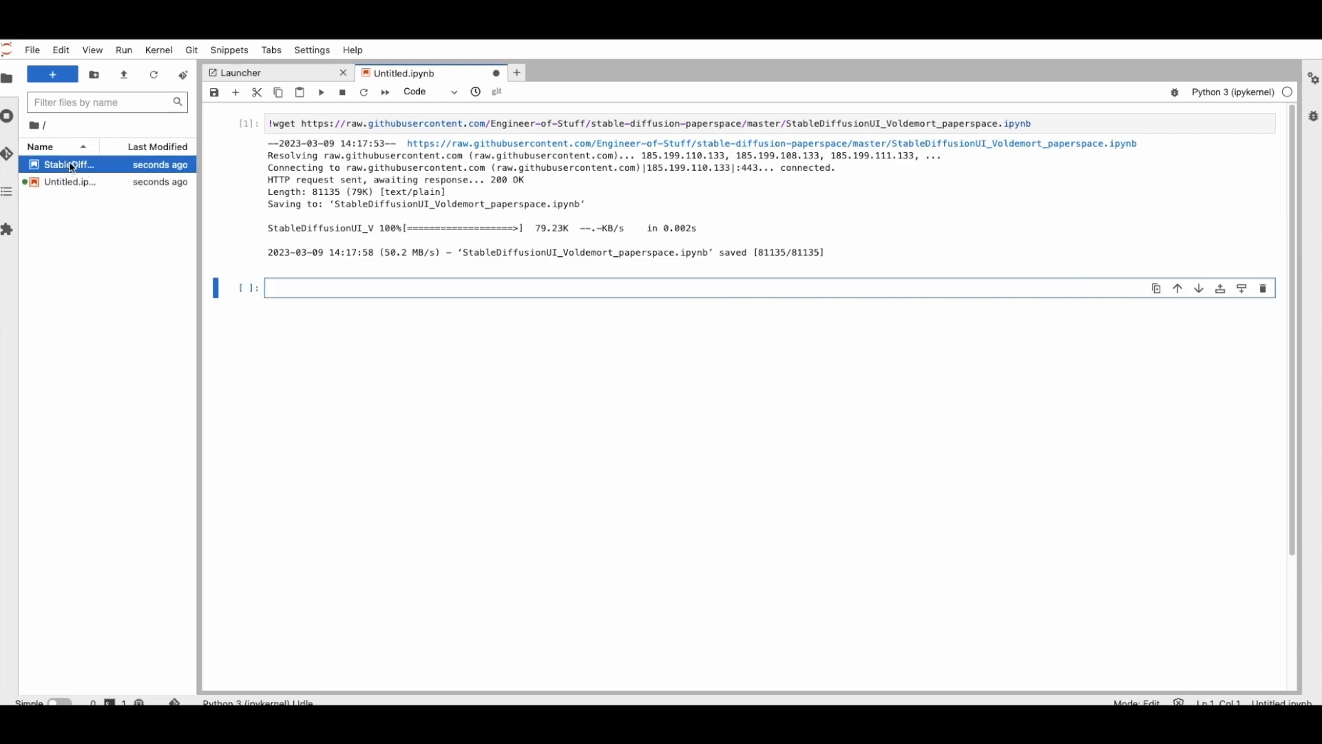
- Open the downloaded StableDiffusionUI_Voldemort_paperspace.ipynb notebook and go to its storage settings cell under Installation and Setup
double_click(109, 169)
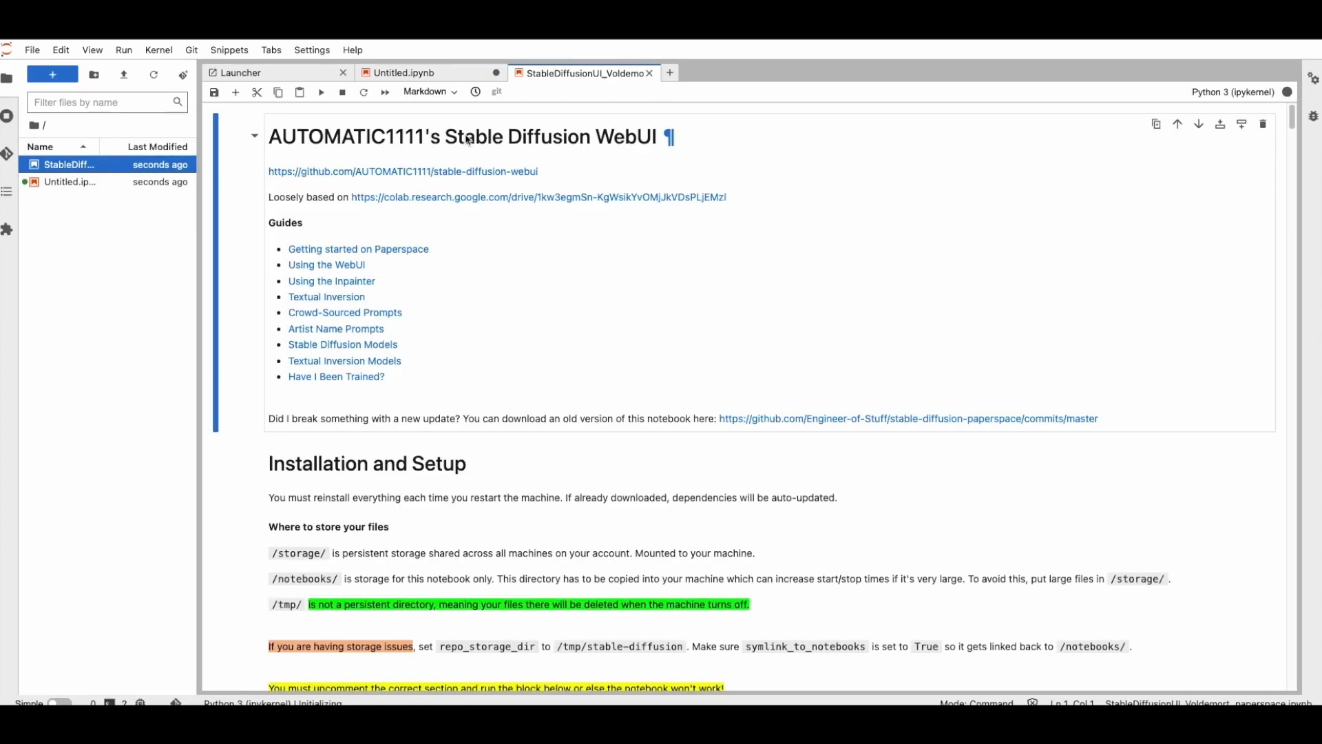
left_click_drag(283, 136, 658, 138)
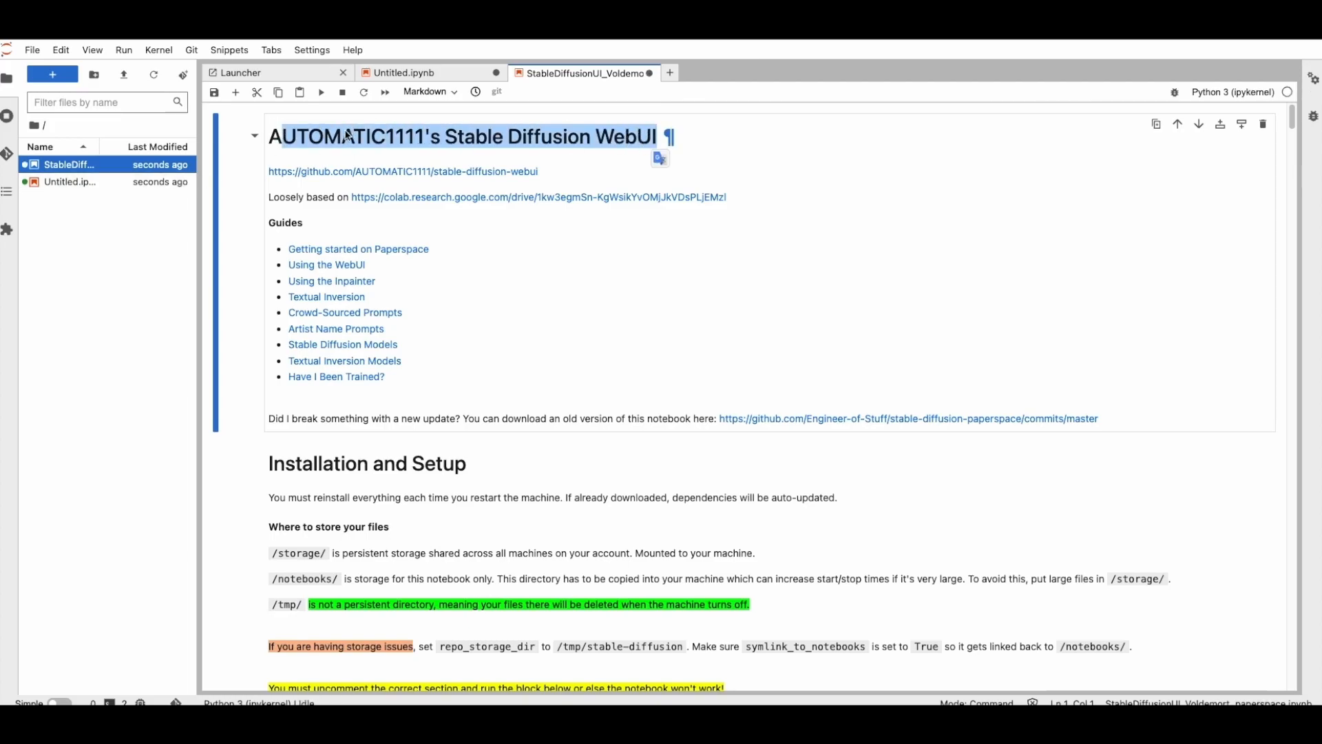
scroll(298, 389, "down", 5)
left_click(350, 396)
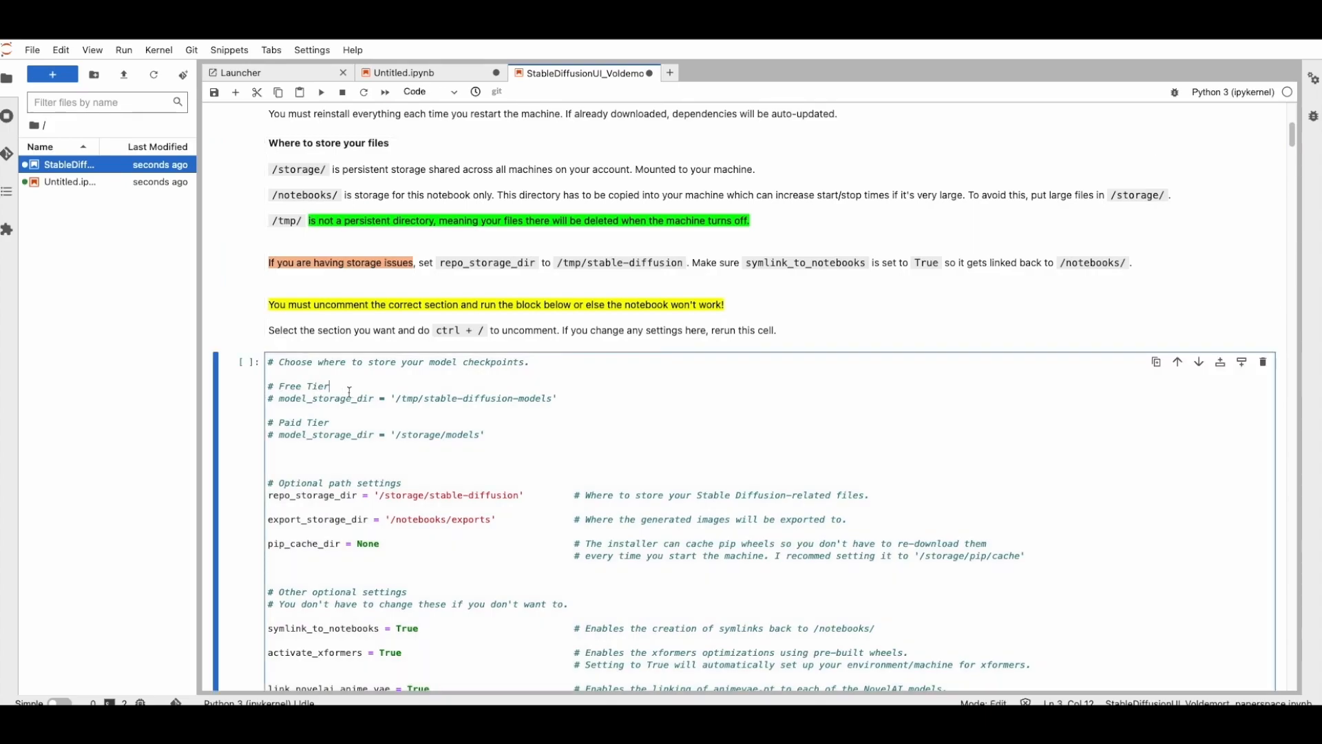
scroll(350, 394, "down", 2)
scroll(323, 219, "up", 7)
scroll(321, 241, "down", 6)
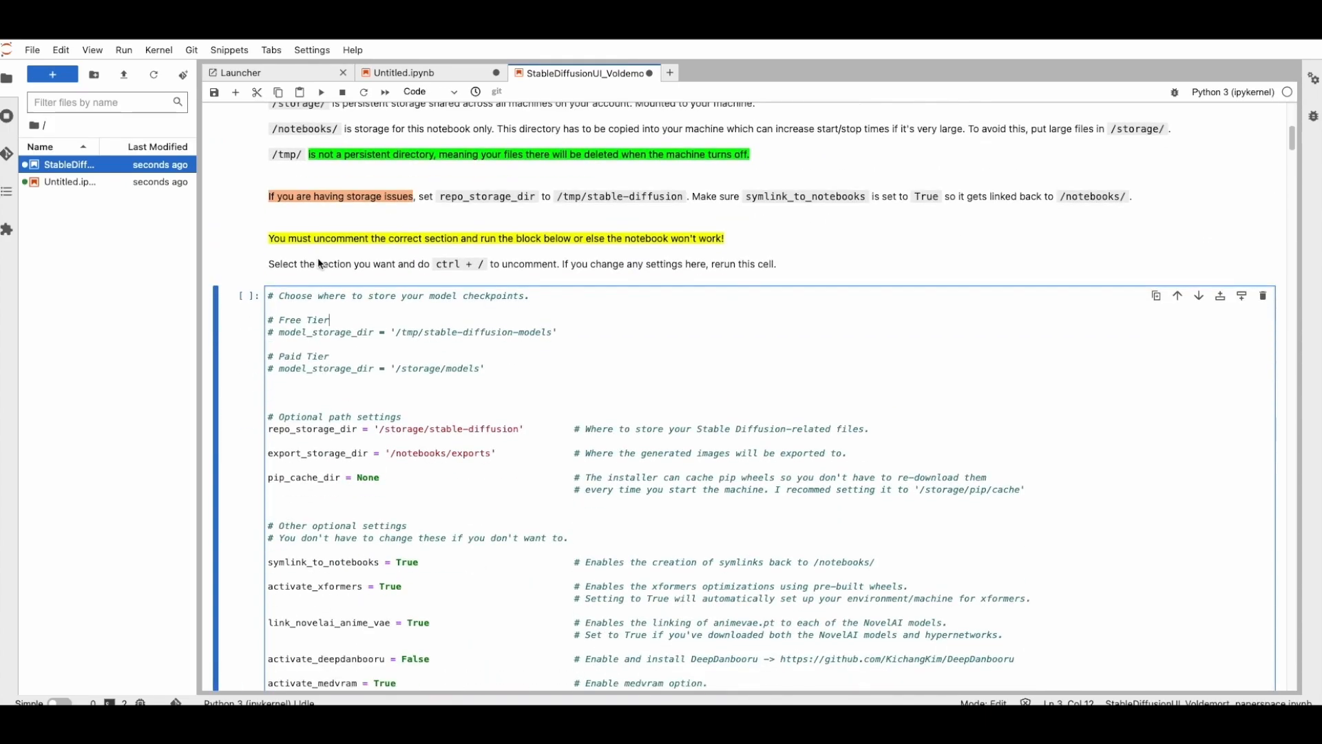
- Uncomment the Free Tier line model_storage_dir = '/tmp/stable-diffusion-models' in the model checkpoint settings cell
left_click_drag(274, 302, 475, 396)
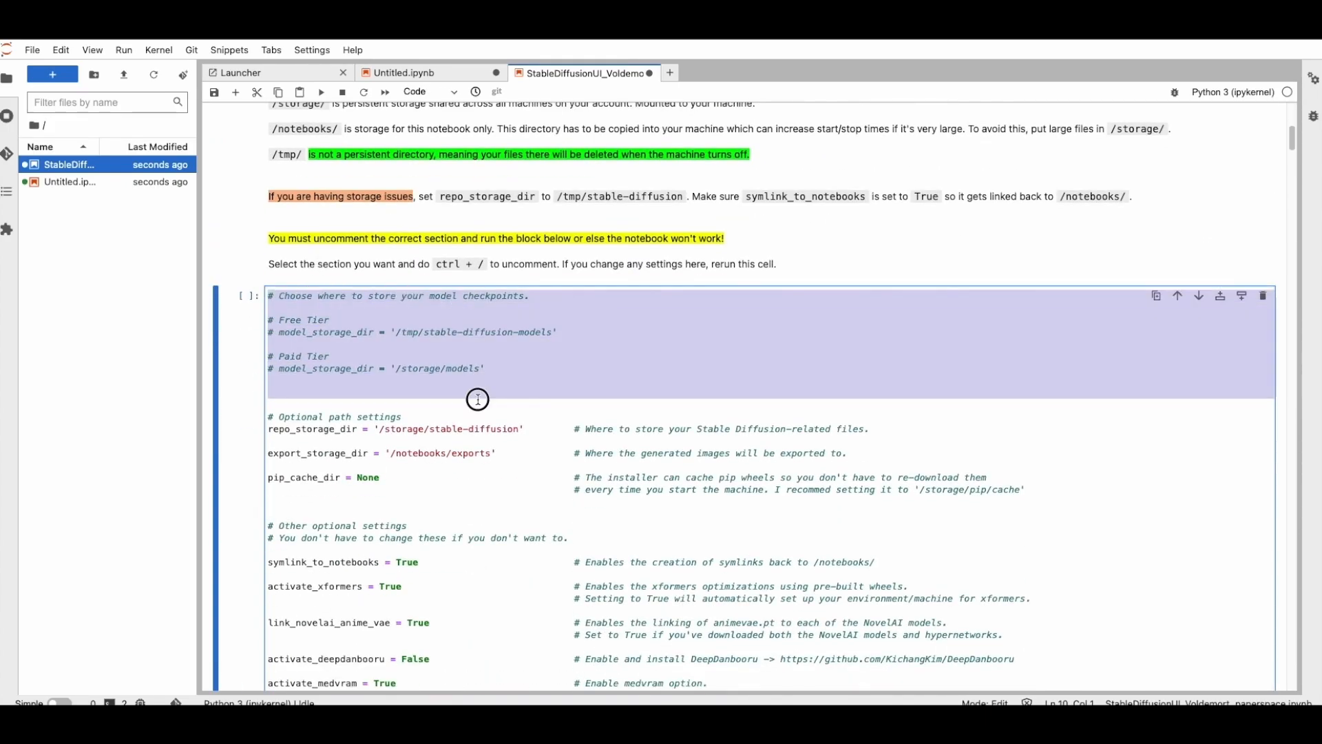
left_click_drag(331, 320, 267, 333)
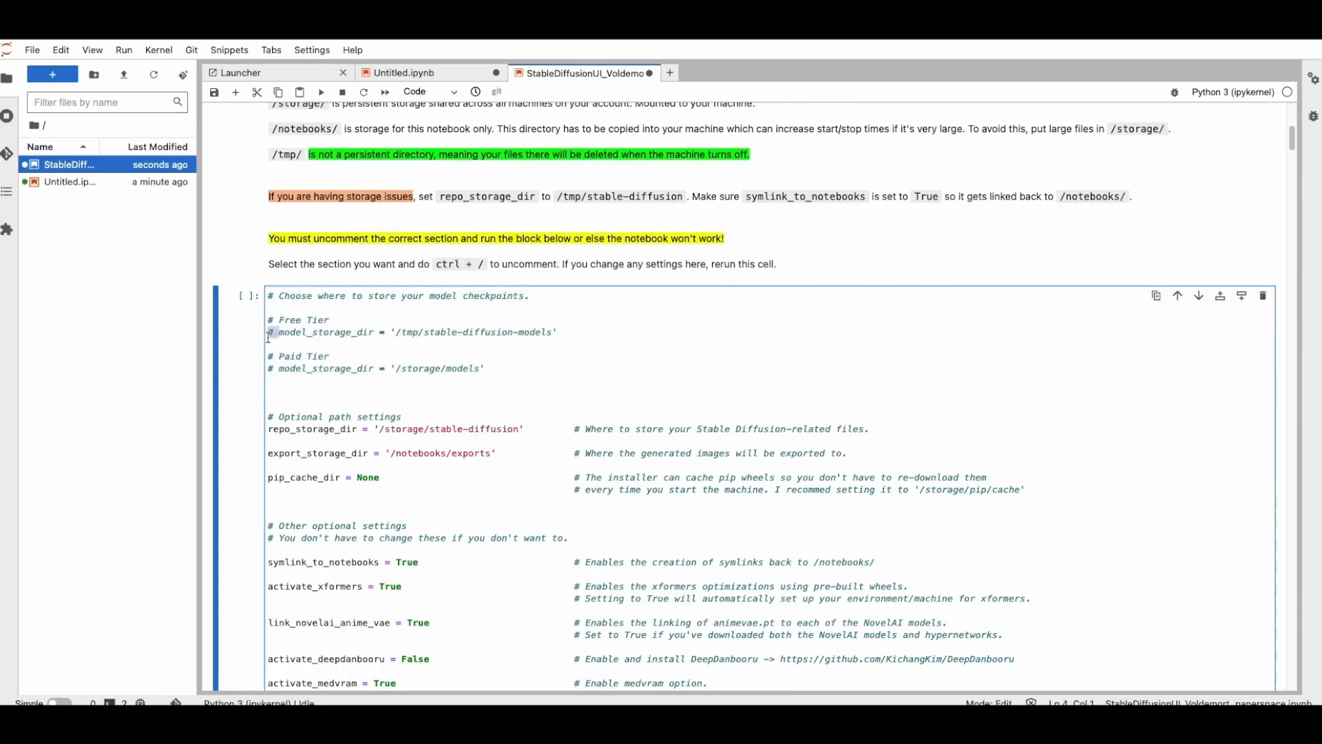
key("BackSpace")
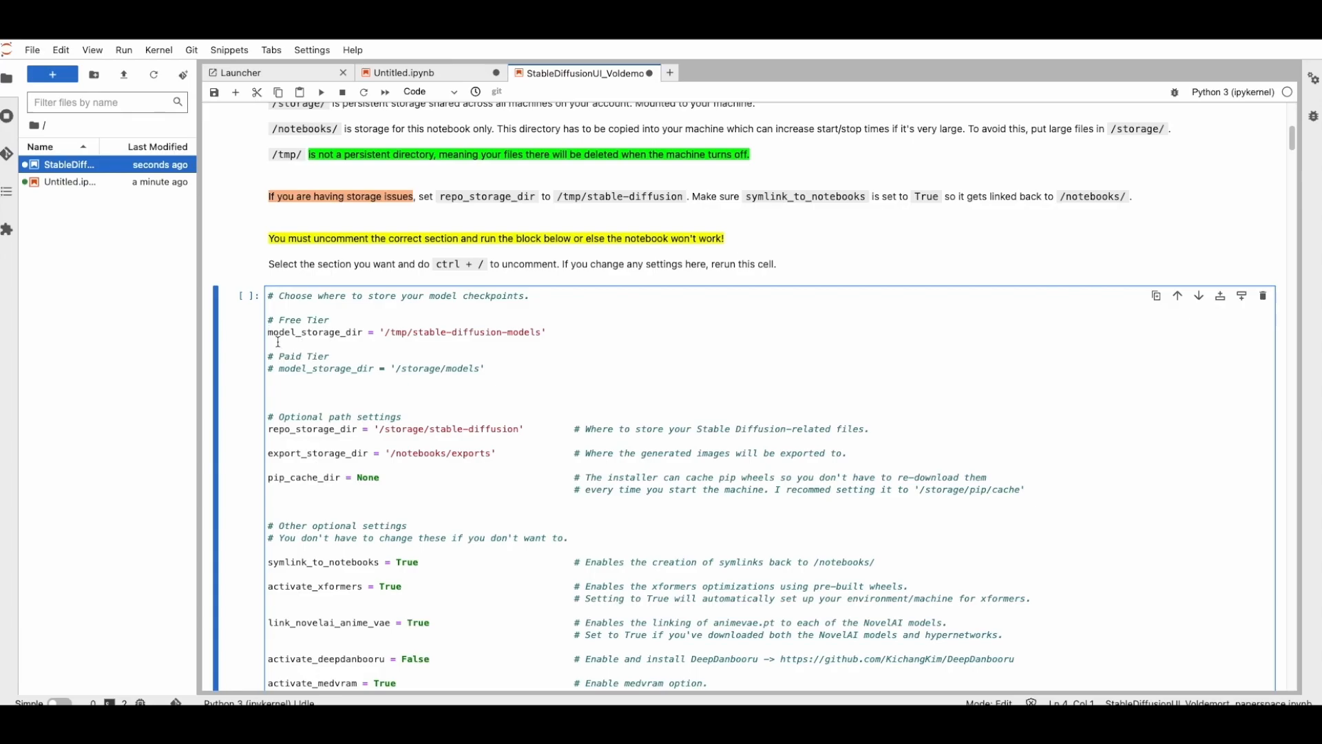
left_click_drag(387, 332, 531, 334)
left_click(285, 434)
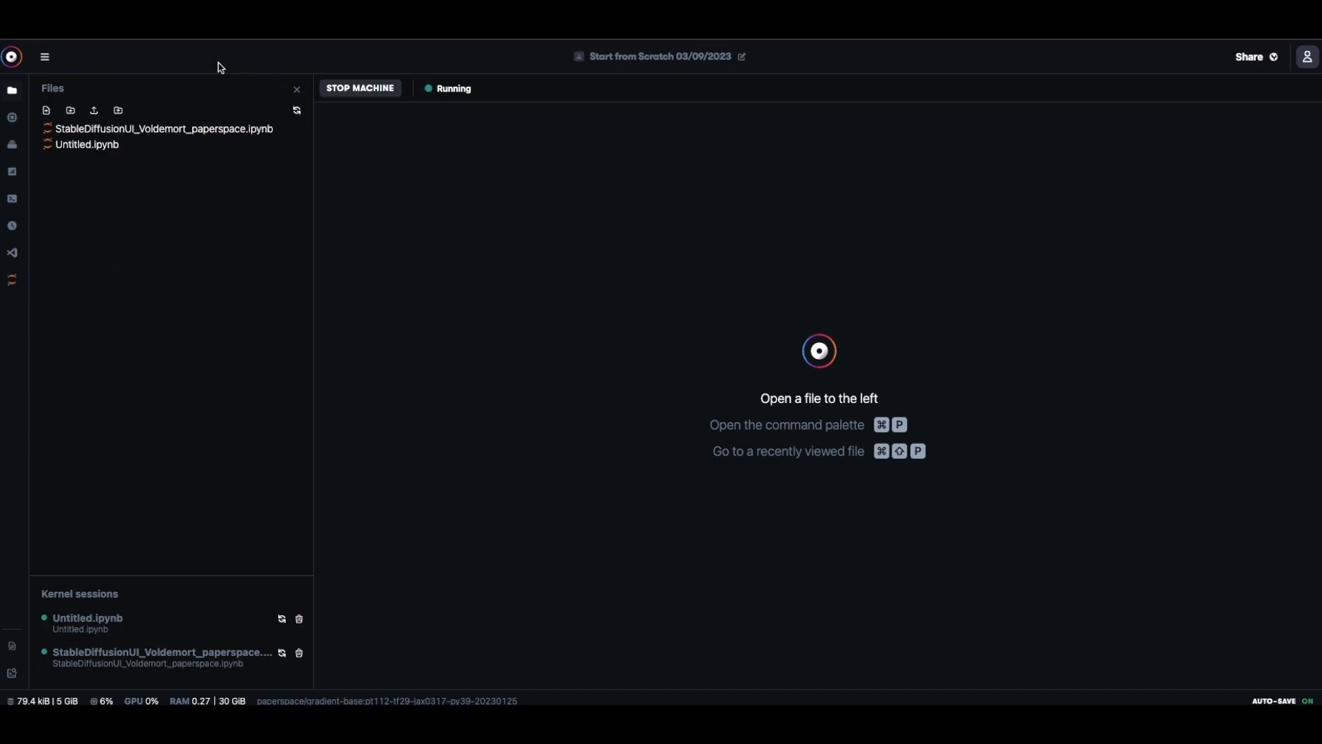
- Switch to the Gradient console and view the workspace's Projects overview
left_click(13, 57)
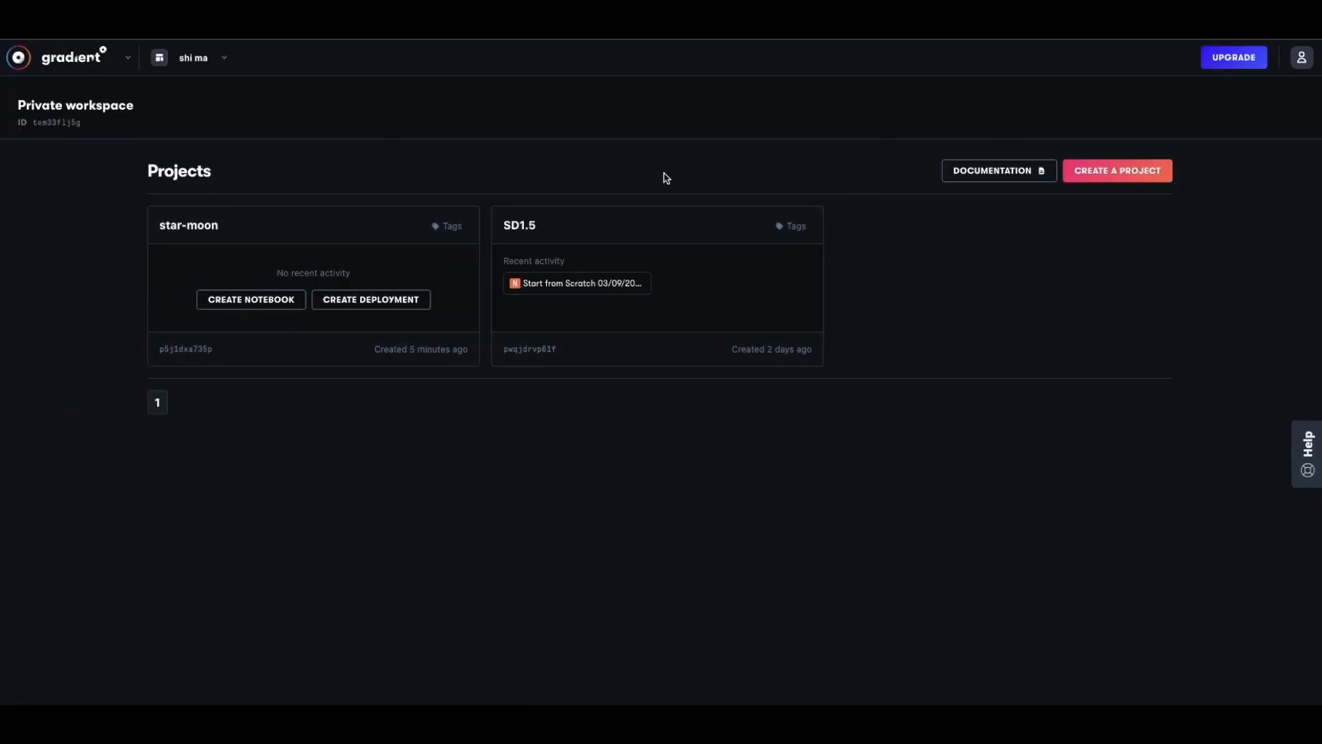
left_click(792, 288)
left_click(626, 318)
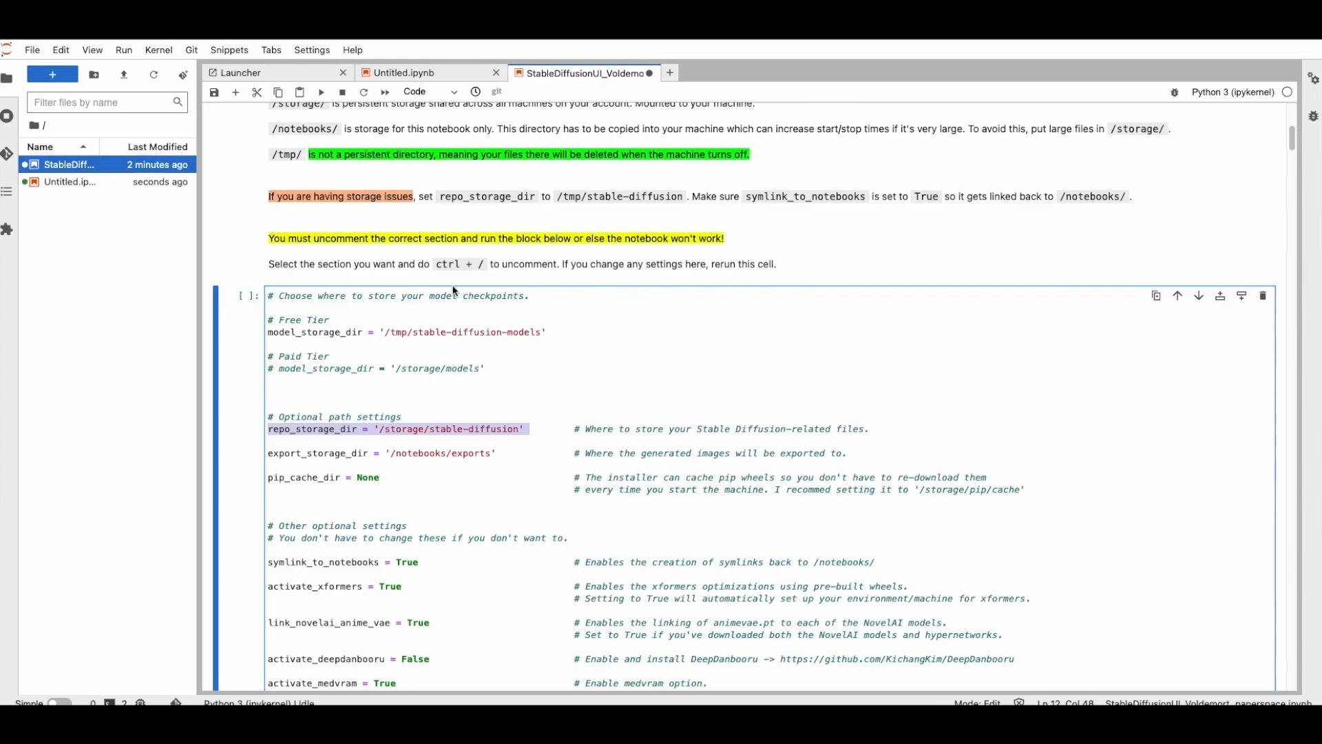
- Set repo_storage_dir to '/tmp/stable-diffusion' in the settings cell, copying the path from the storage instructions above it
key("Escape")
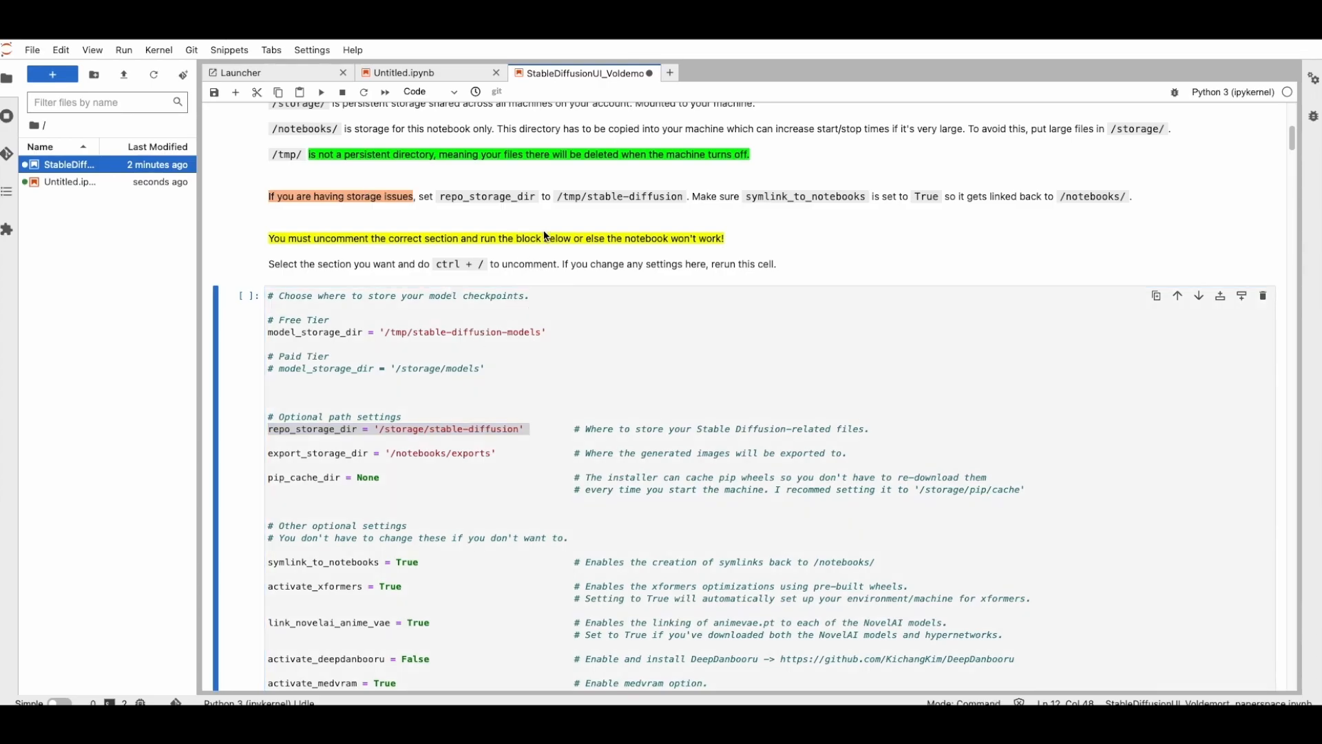
left_click_drag(557, 198, 586, 200)
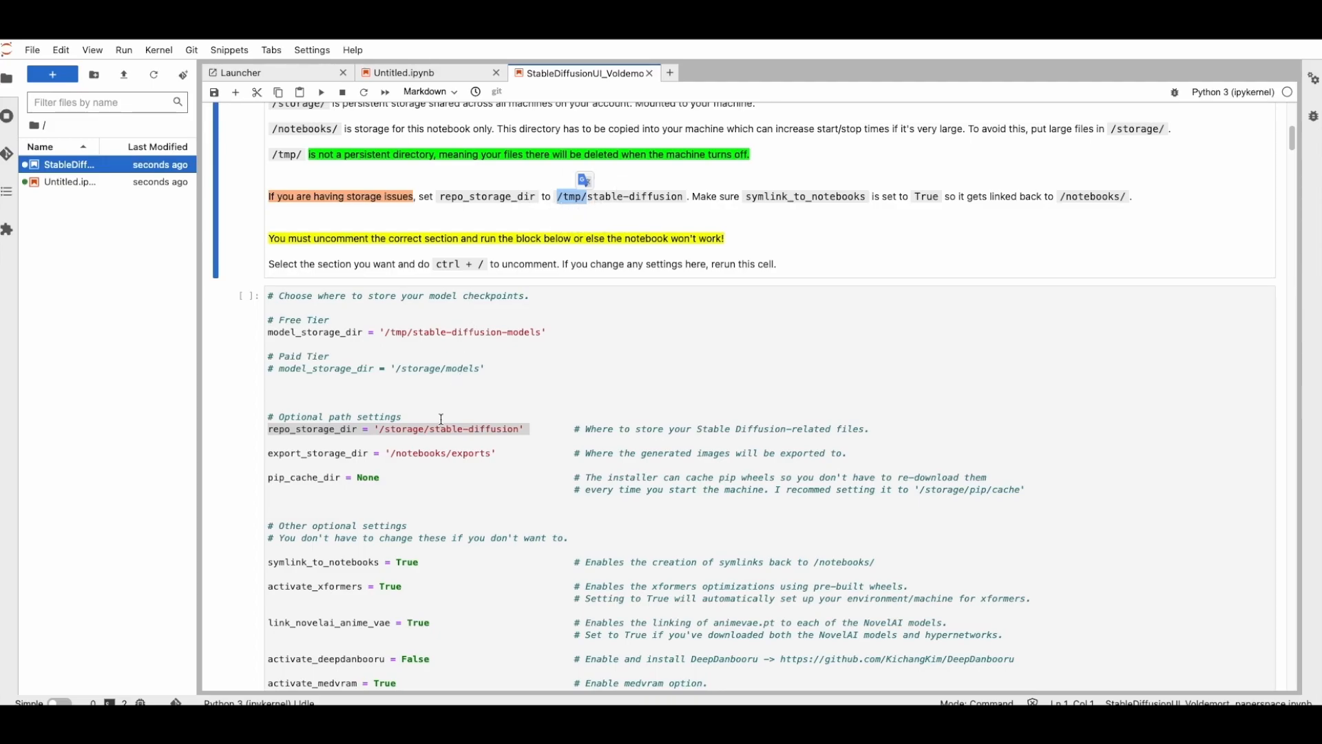
left_click(355, 432)
left_click_drag(267, 429, 529, 429)
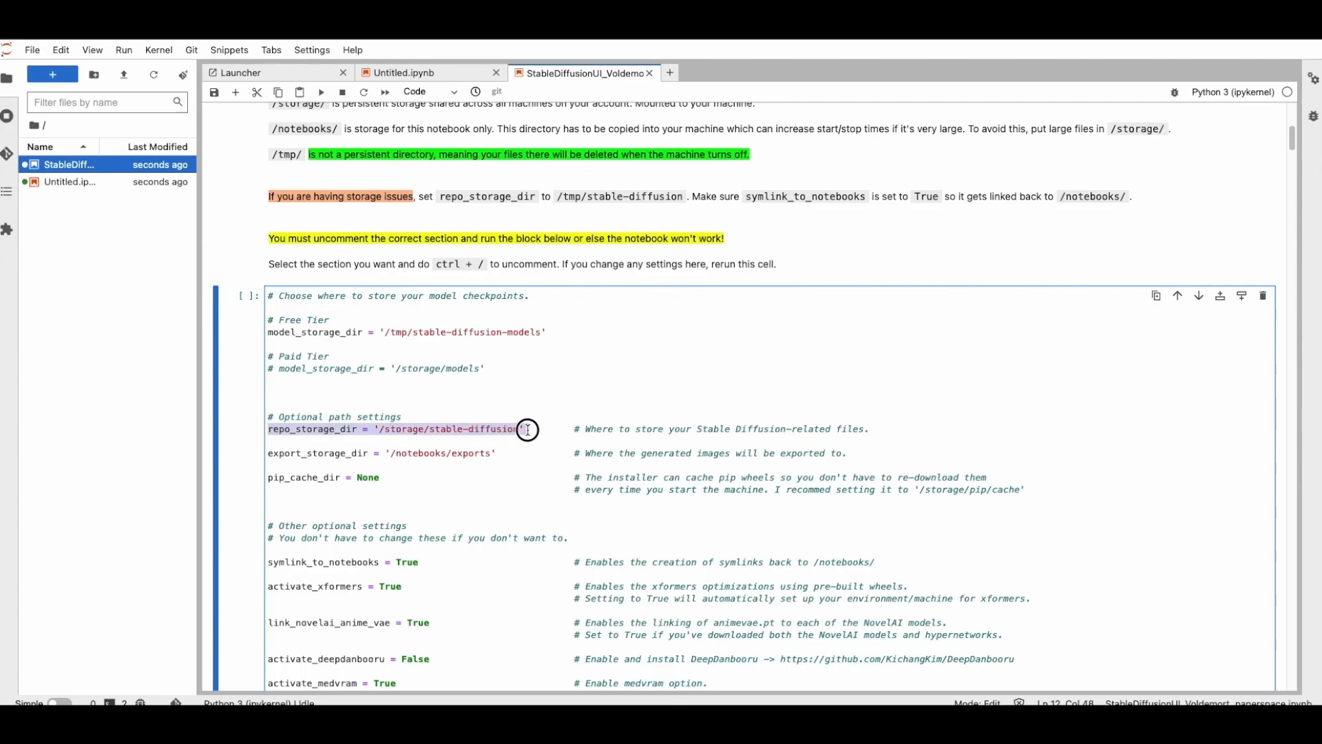
left_click_drag(556, 196, 682, 197)
key("ctrl+c")
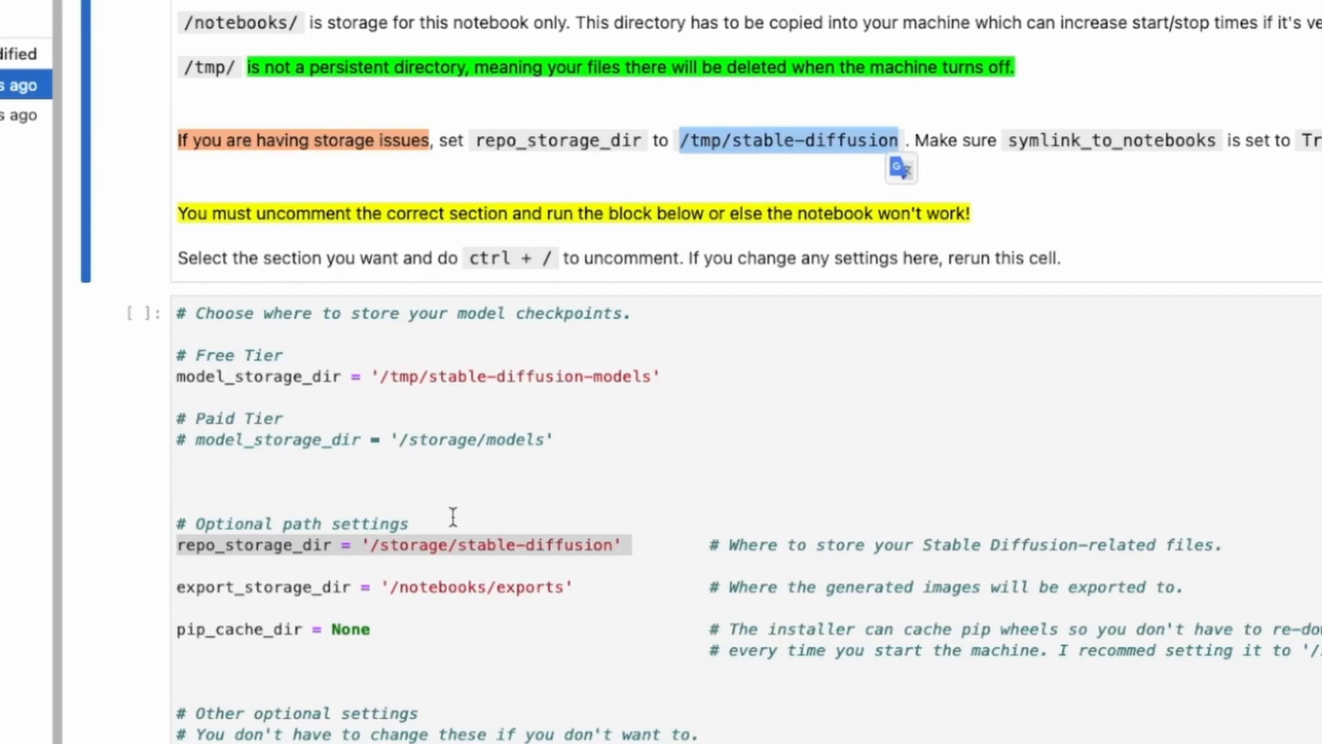
left_click(369, 546)
left_click_drag(174, 545, 590, 548)
left_click_drag(372, 547, 610, 548)
key("ctrl+v")
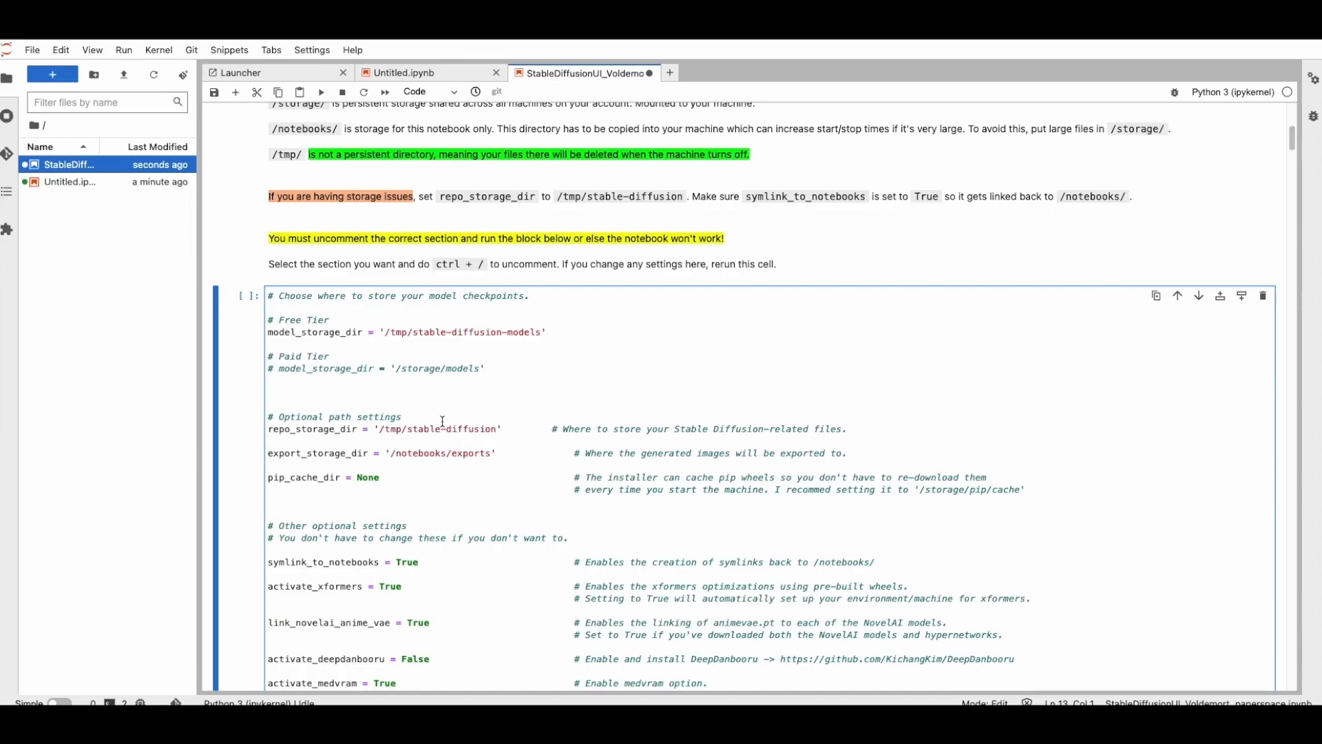
- Run the settings cell that defines the model and repository storage paths
left_click(283, 297)
left_click(272, 296)
left_click(534, 303)
left_click(321, 93)
left_click_drag(308, 407, 422, 592)
left_click(394, 524)
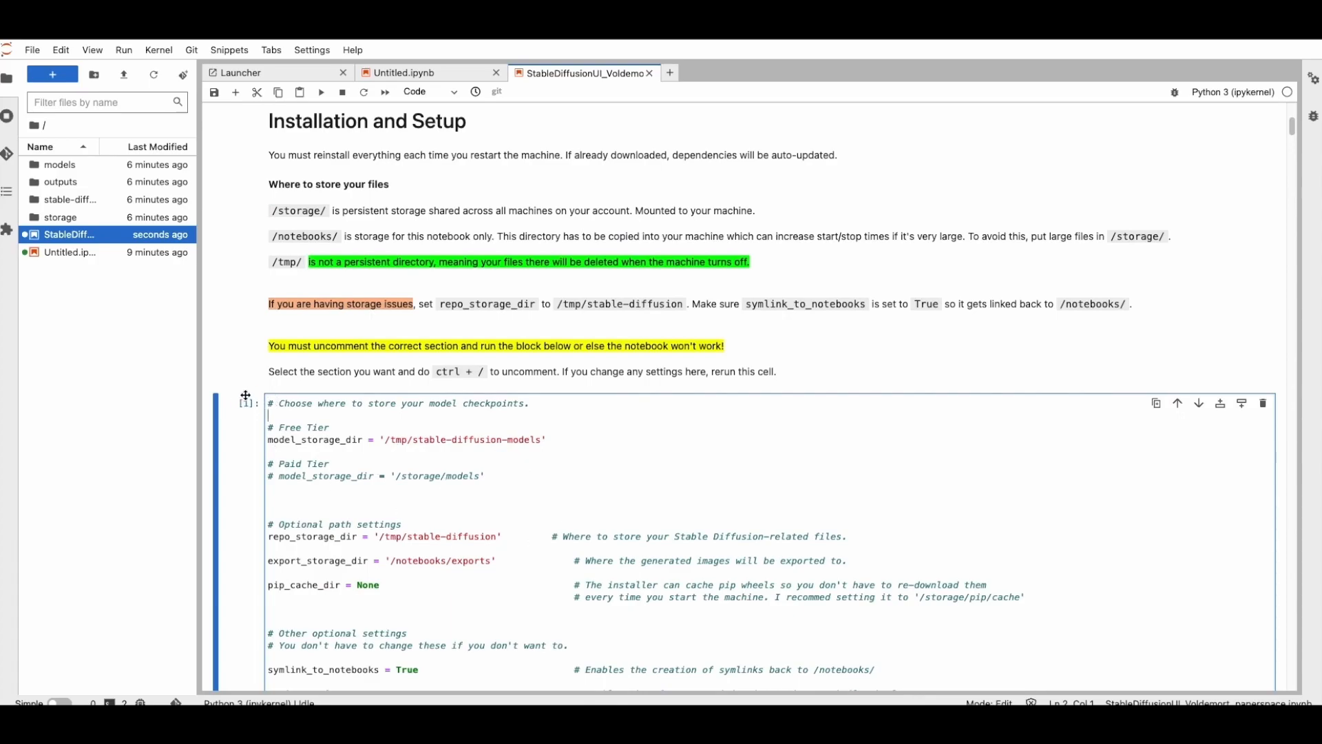
left_click(244, 425)
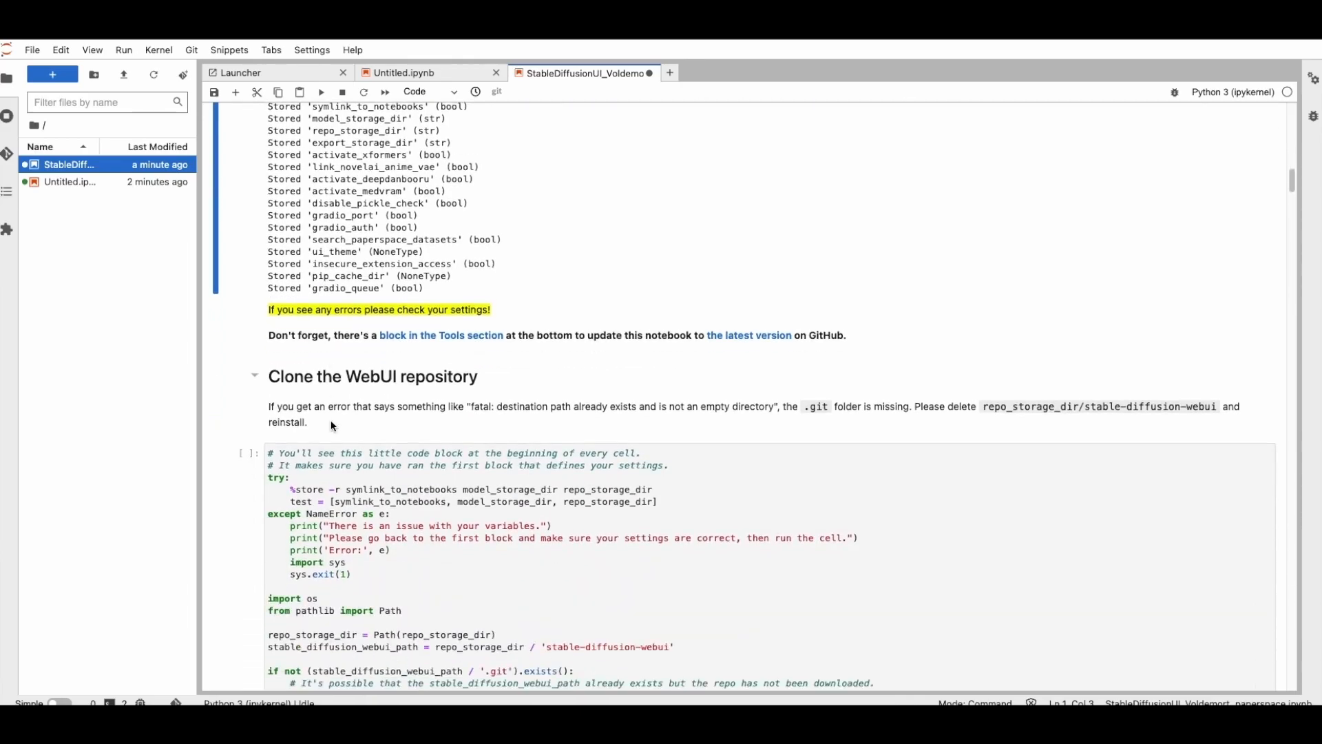
- Run the code cell under Clone the WebUI repository
scroll(331, 420, "down", 2)
left_click_drag(308, 325, 475, 323)
scroll(475, 322, "down", 3)
left_click(280, 275)
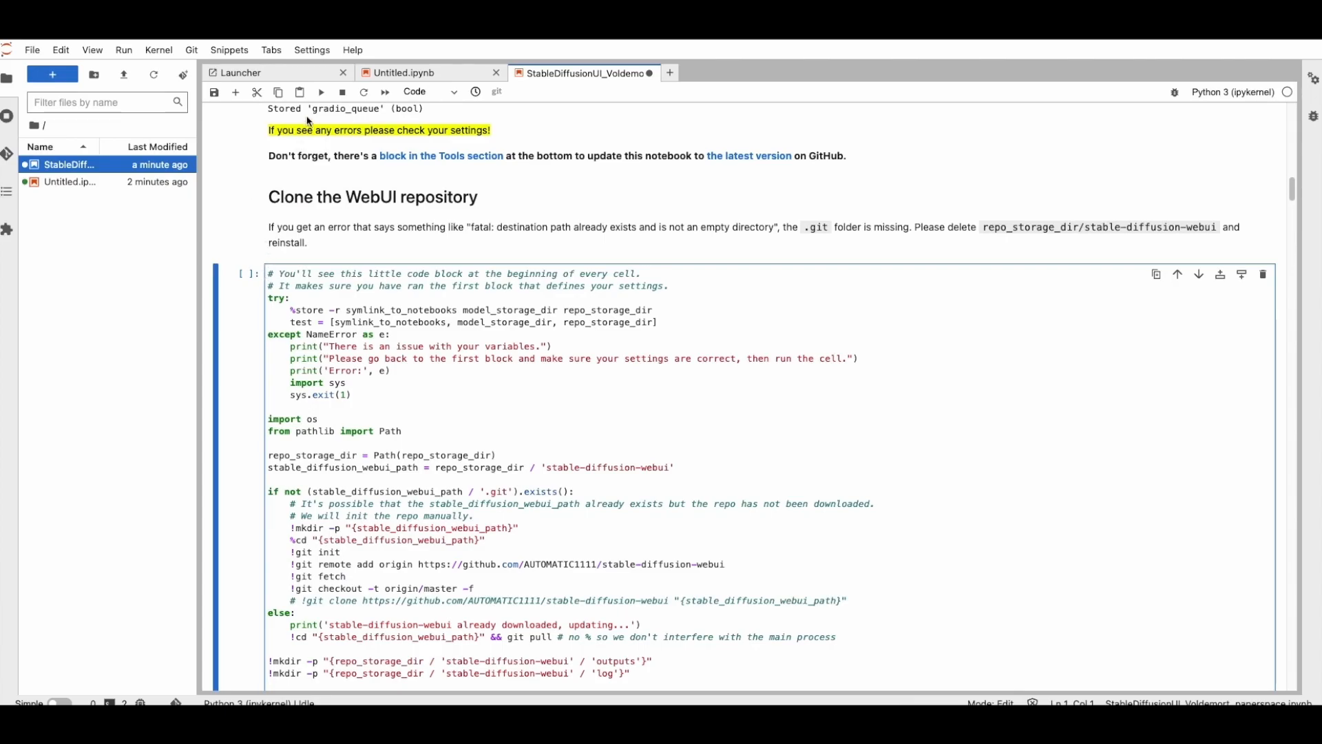
left_click(320, 93)
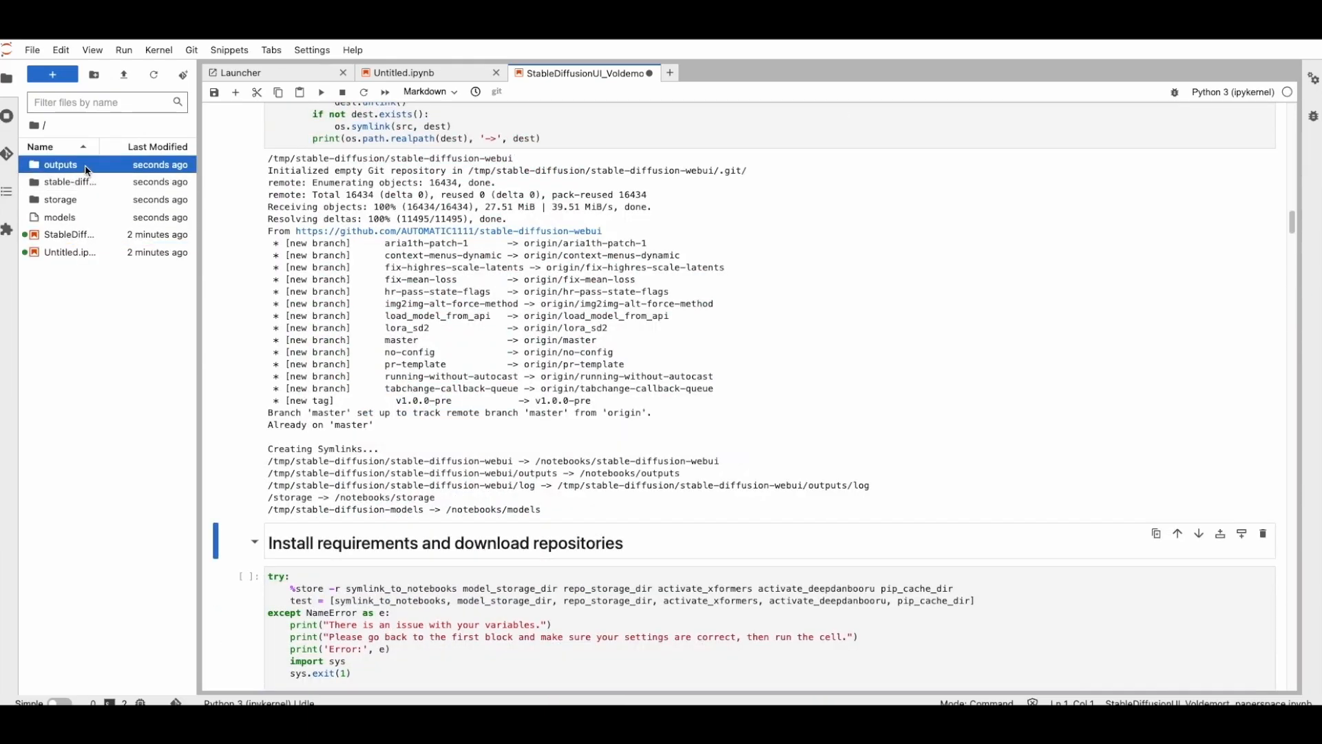
- Check the outputs and stable-diffusion-webui folders in the file browser
left_click(88, 183)
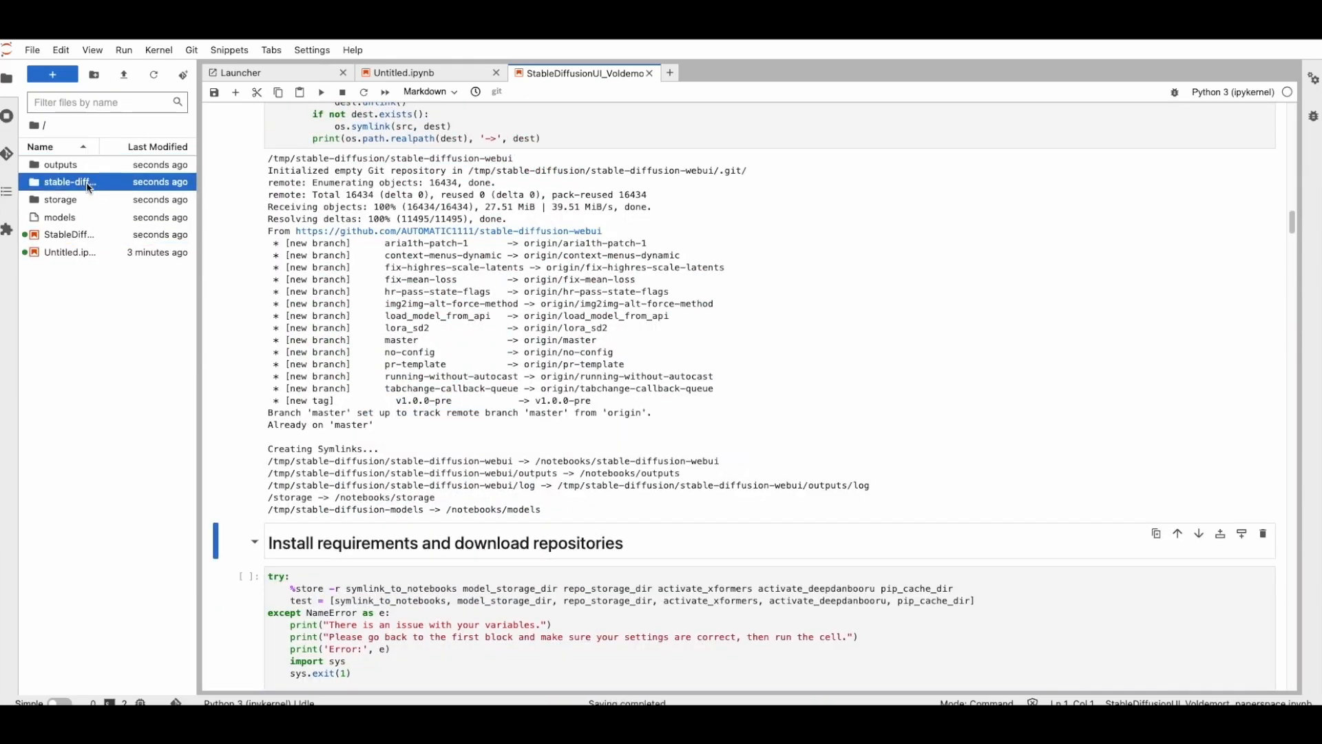
left_click(87, 169)
left_click(88, 182)
left_click(88, 165)
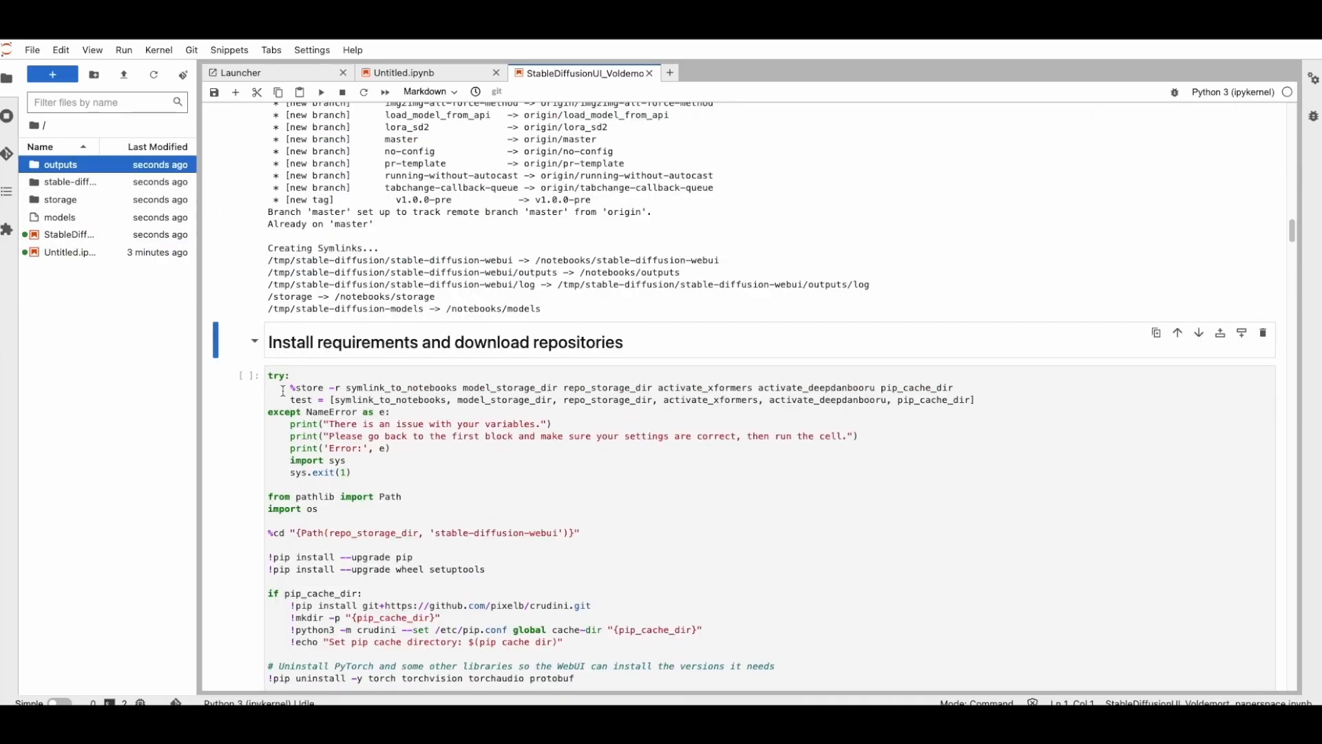
- Run the code cell under Install requirements and download repositories
left_click(285, 387)
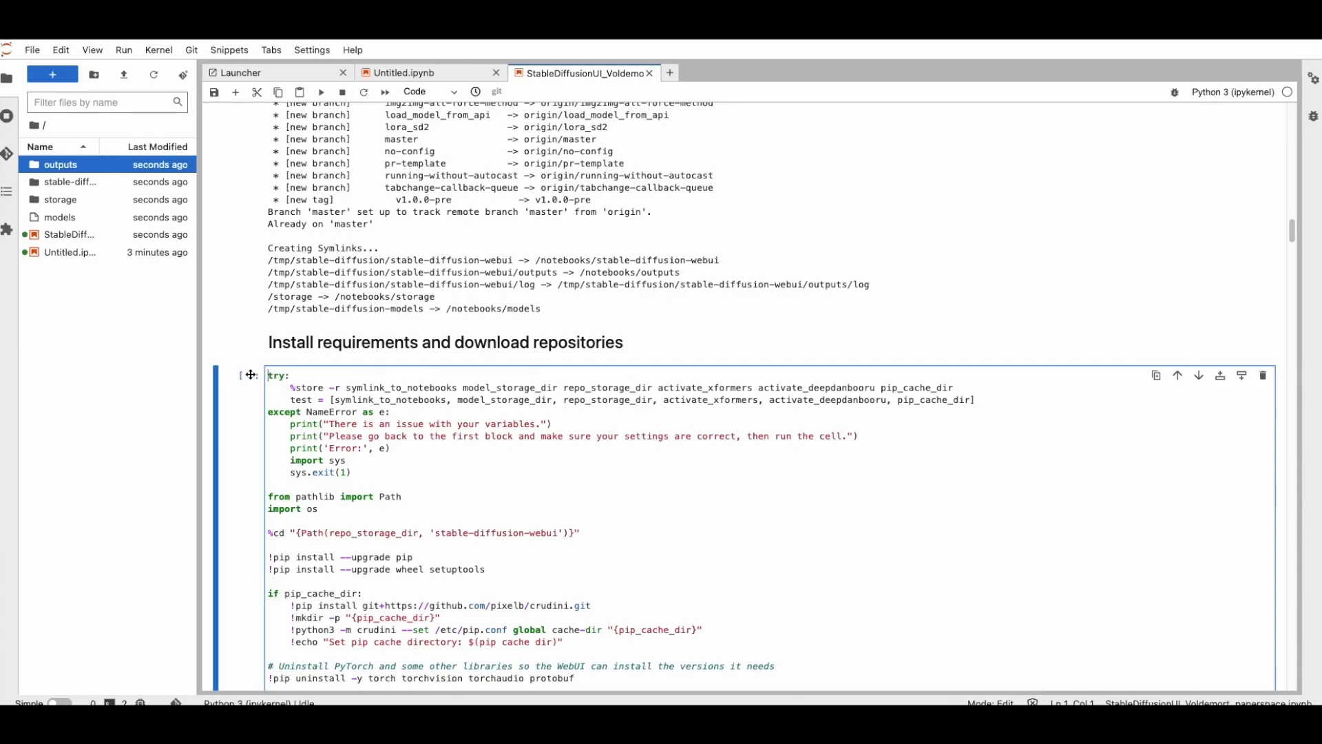
left_click(299, 376)
left_click(322, 92)
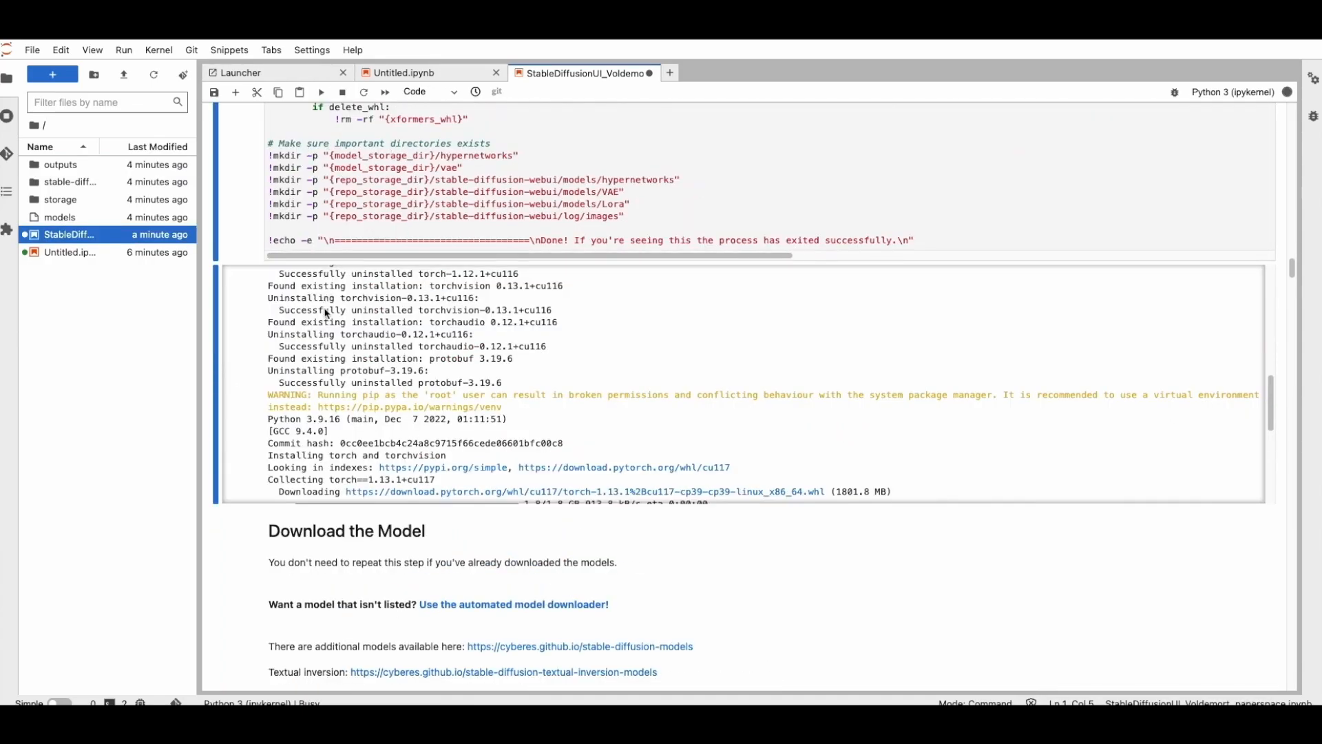
- Examine the installation output, the Download the Model notes and the Stable Diffusion 2.0 and 1.0 download cells
scroll(325, 317, "down", 7)
scroll(330, 323, "up", 6)
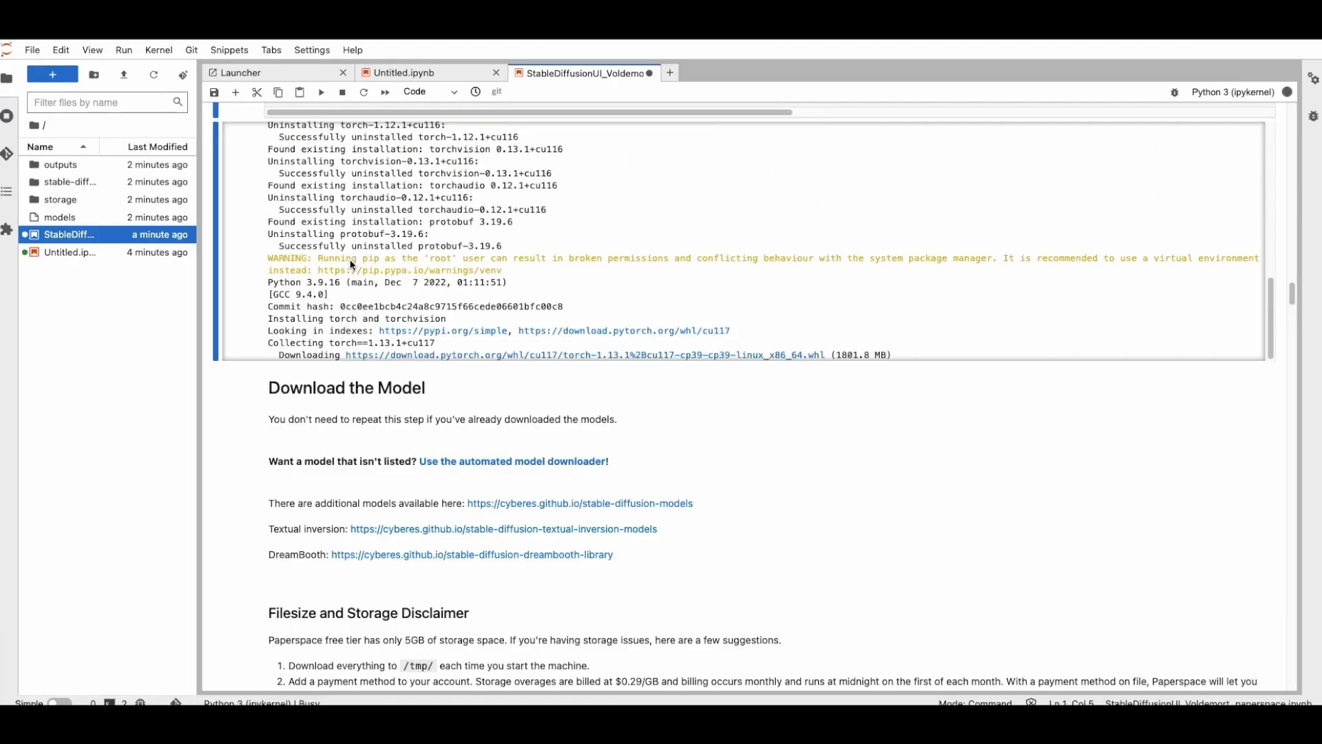
scroll(350, 259, "down", 4)
scroll(323, 289, "up", 8)
scroll(304, 313, "down", 5)
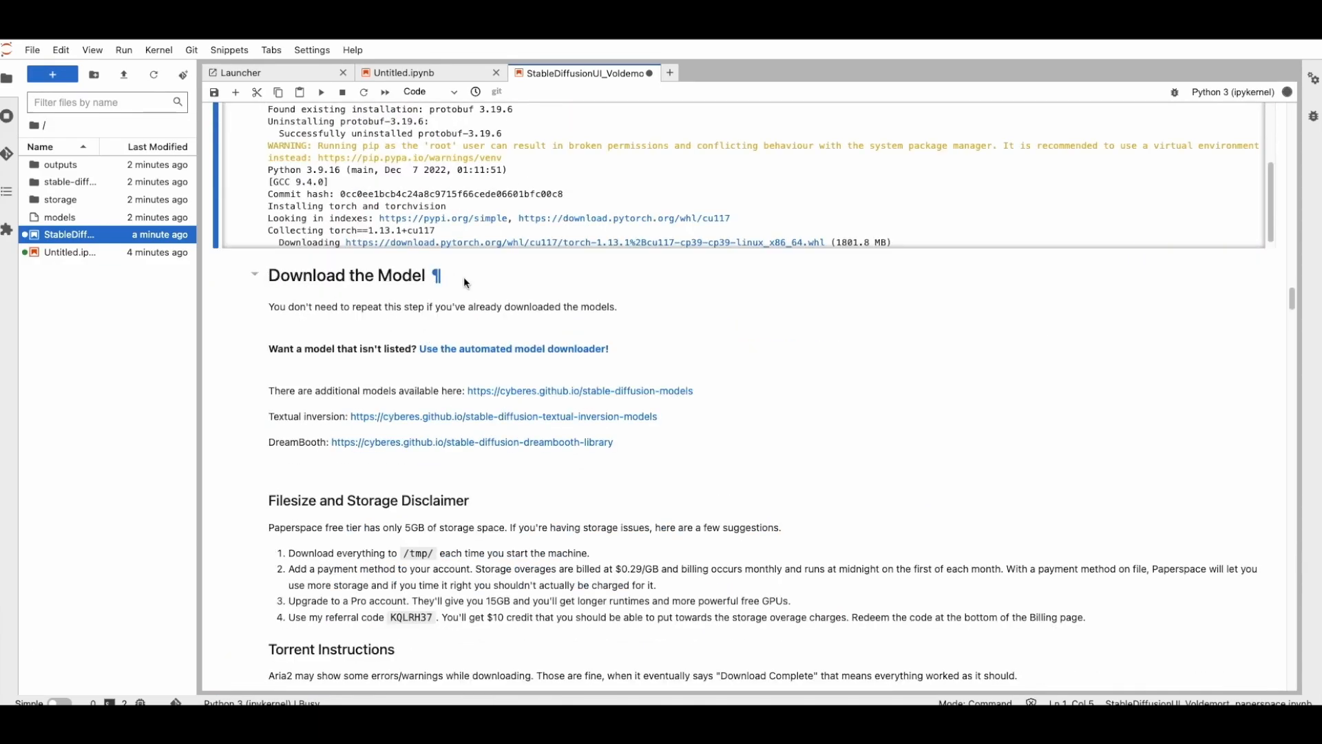
scroll(354, 378, "down", 7)
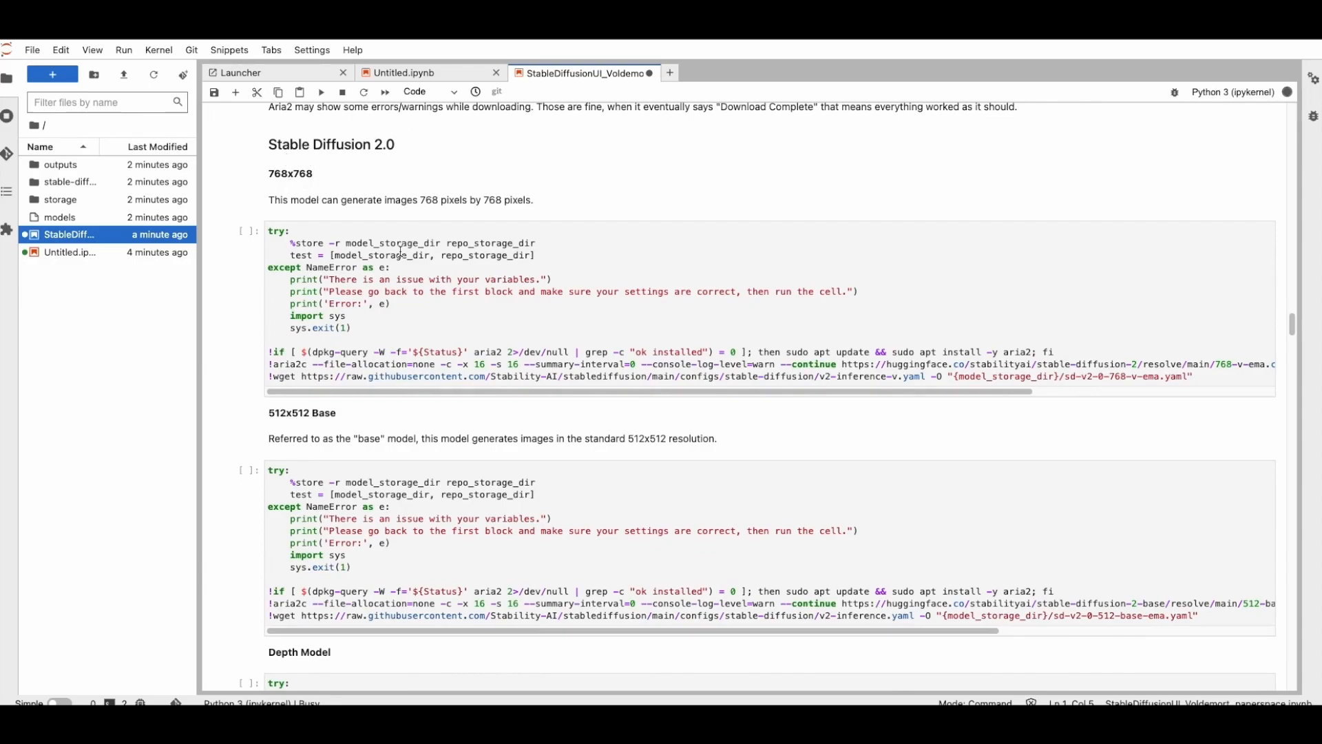
scroll(401, 251, "down", 2)
scroll(358, 260, "up", 3)
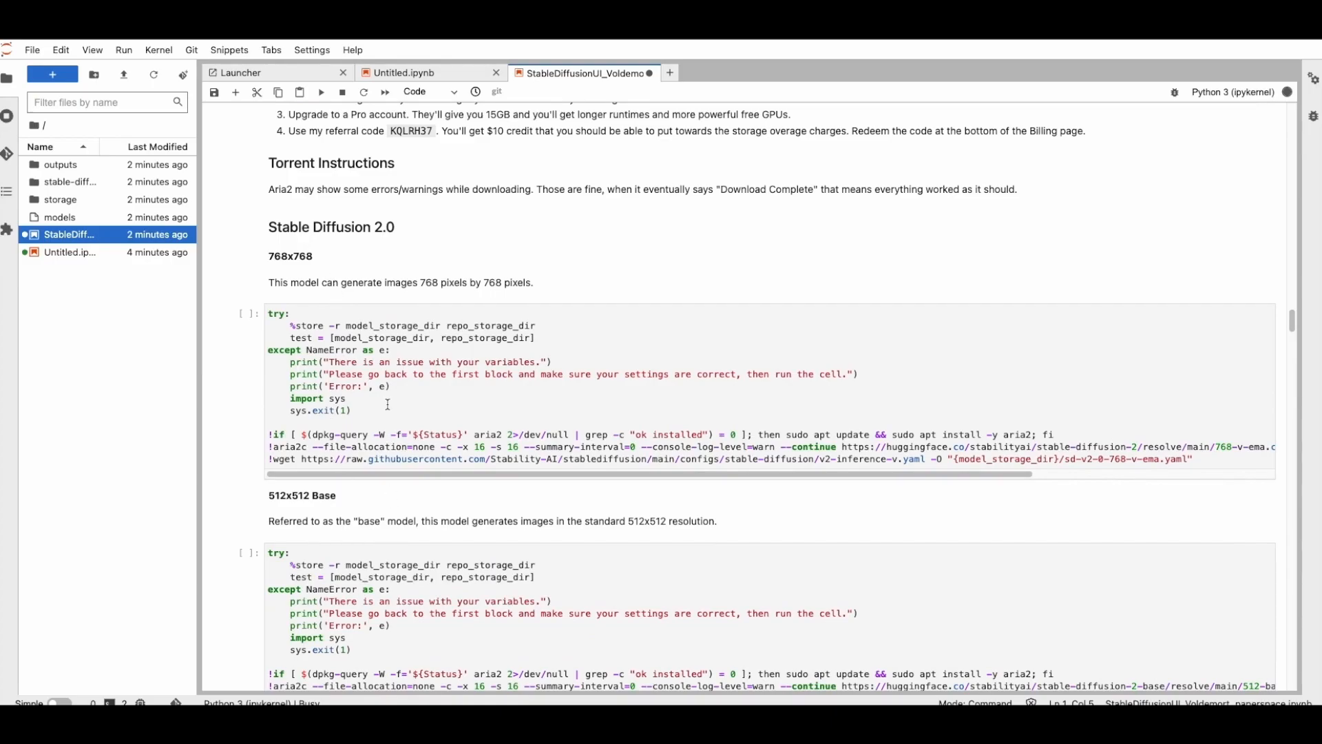
scroll(388, 405, "down", 7)
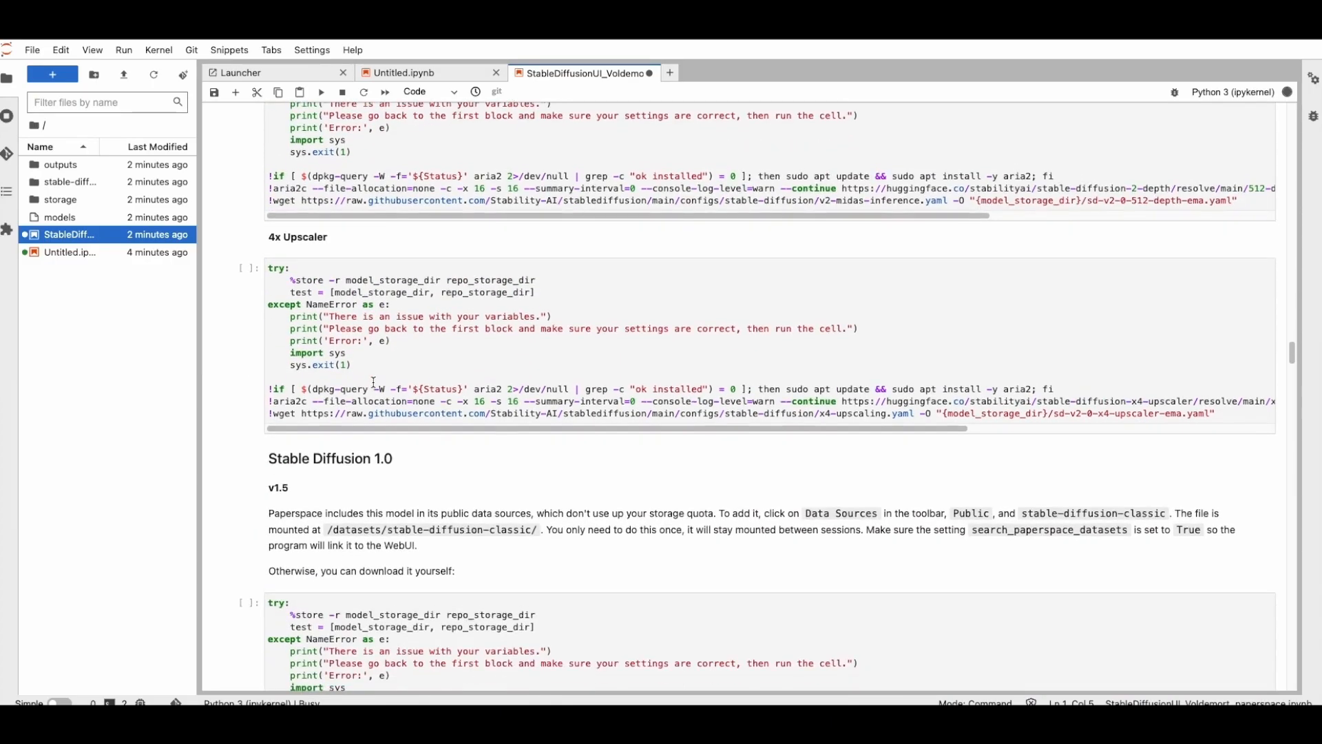
scroll(373, 383, "up", 4)
scroll(373, 382, "up", 3)
left_click(354, 327)
scroll(372, 356, "down", 8)
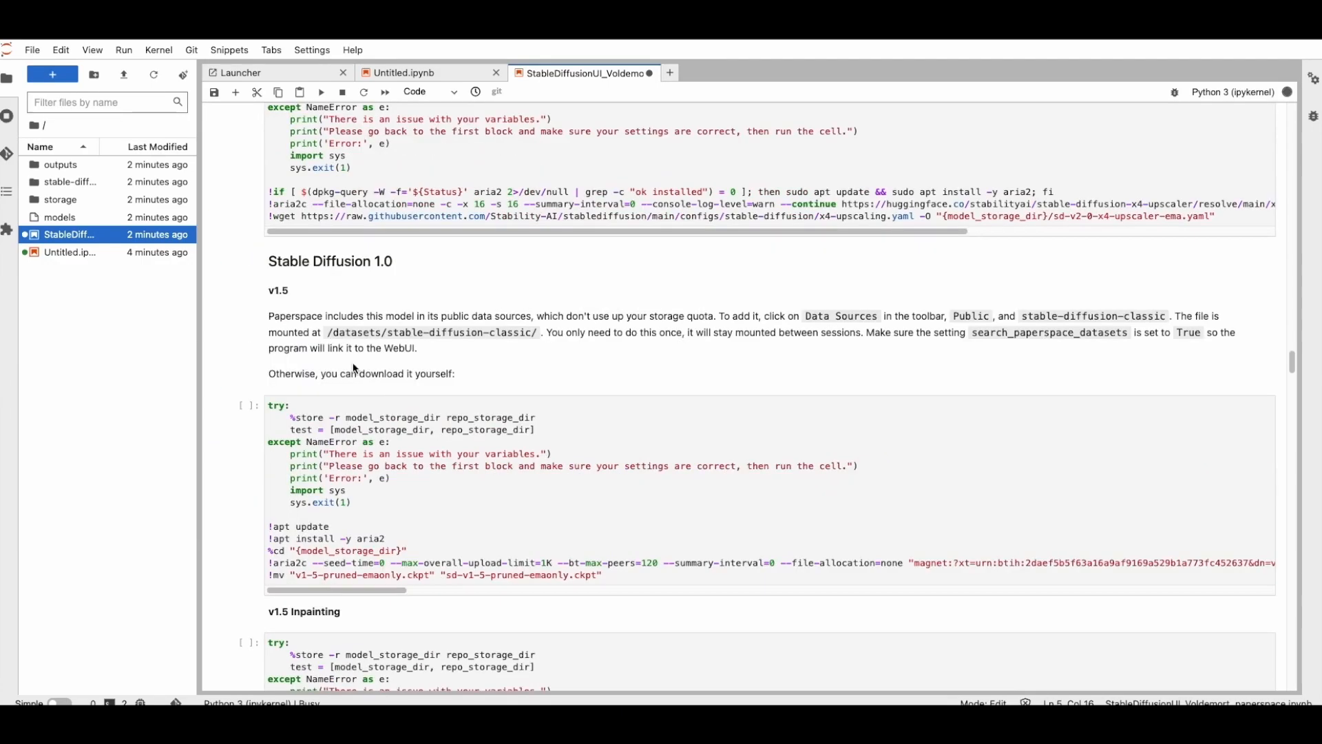
- Look through the remaining model download cells, the kernel clean-up section and the Tools section, including Automated Model Downloader
scroll(357, 472, "down", 15)
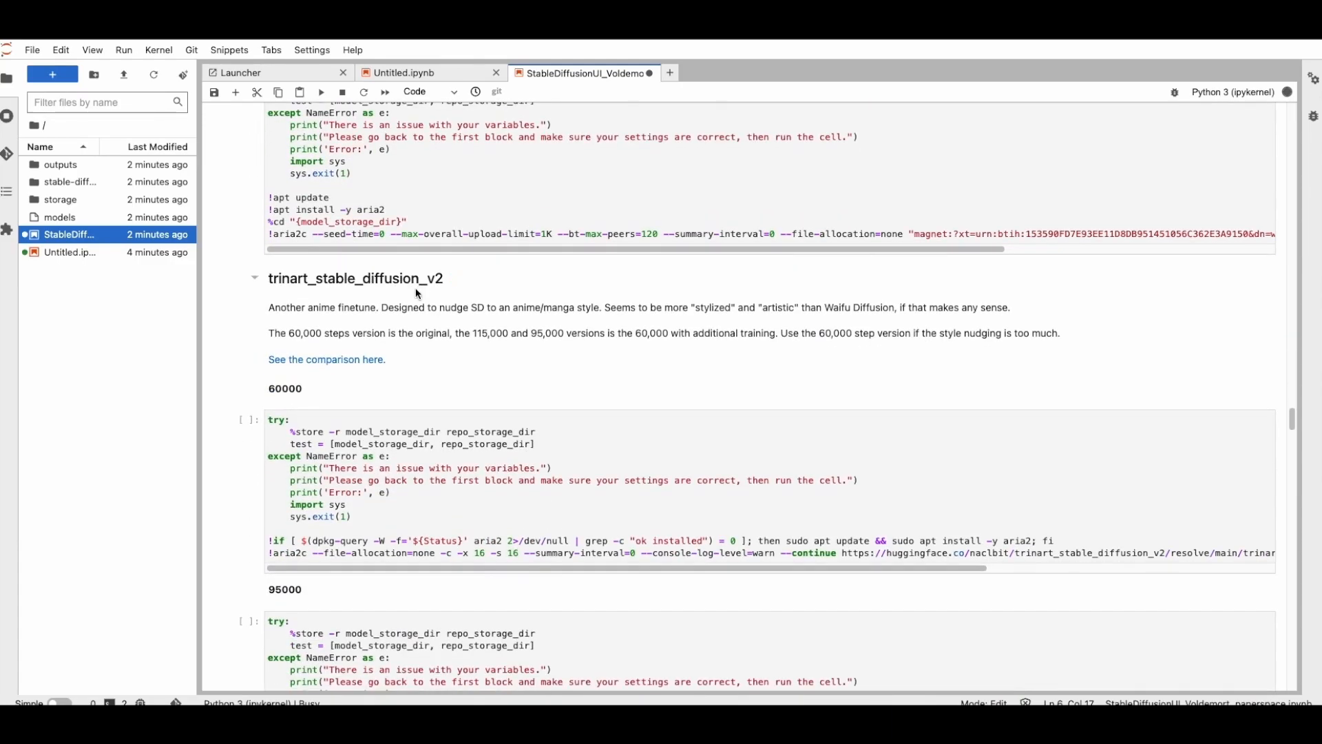
scroll(385, 350, "down", 10)
scroll(363, 351, "down", 2)
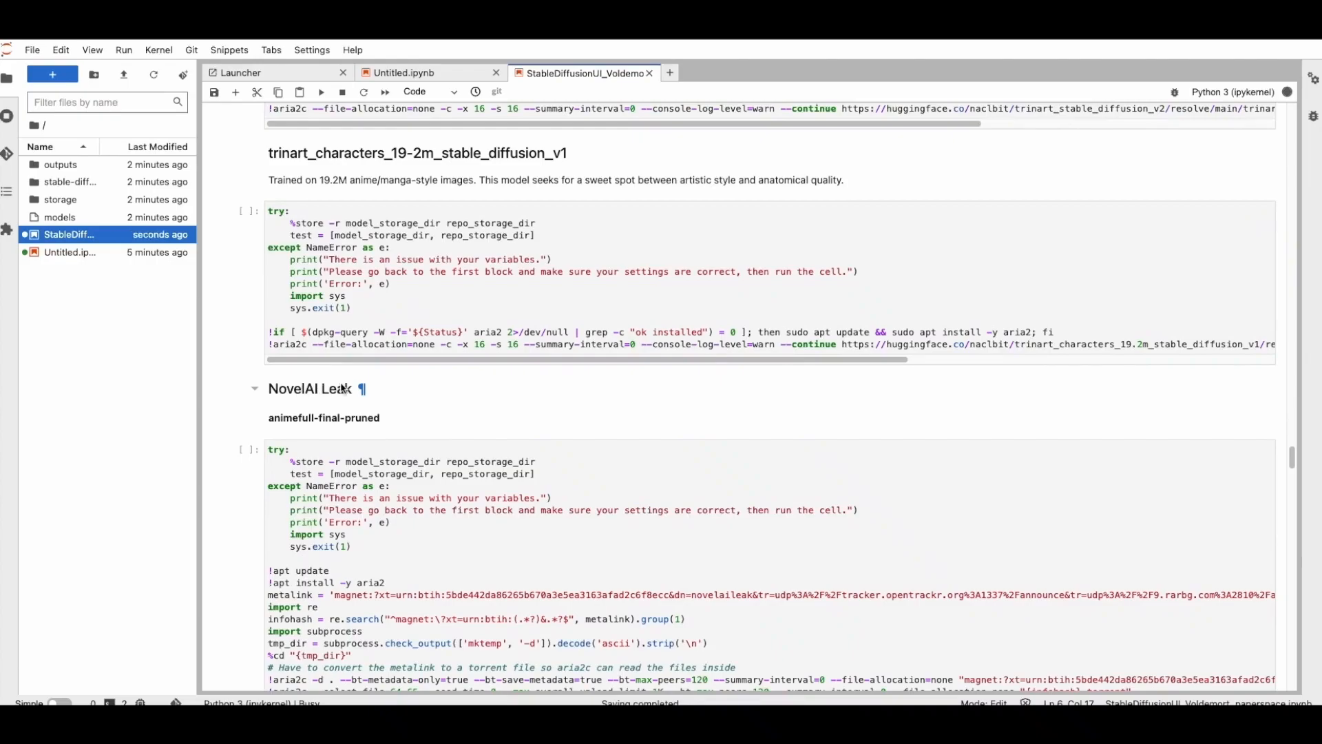
scroll(299, 398, "down", 4)
scroll(341, 384, "down", 9)
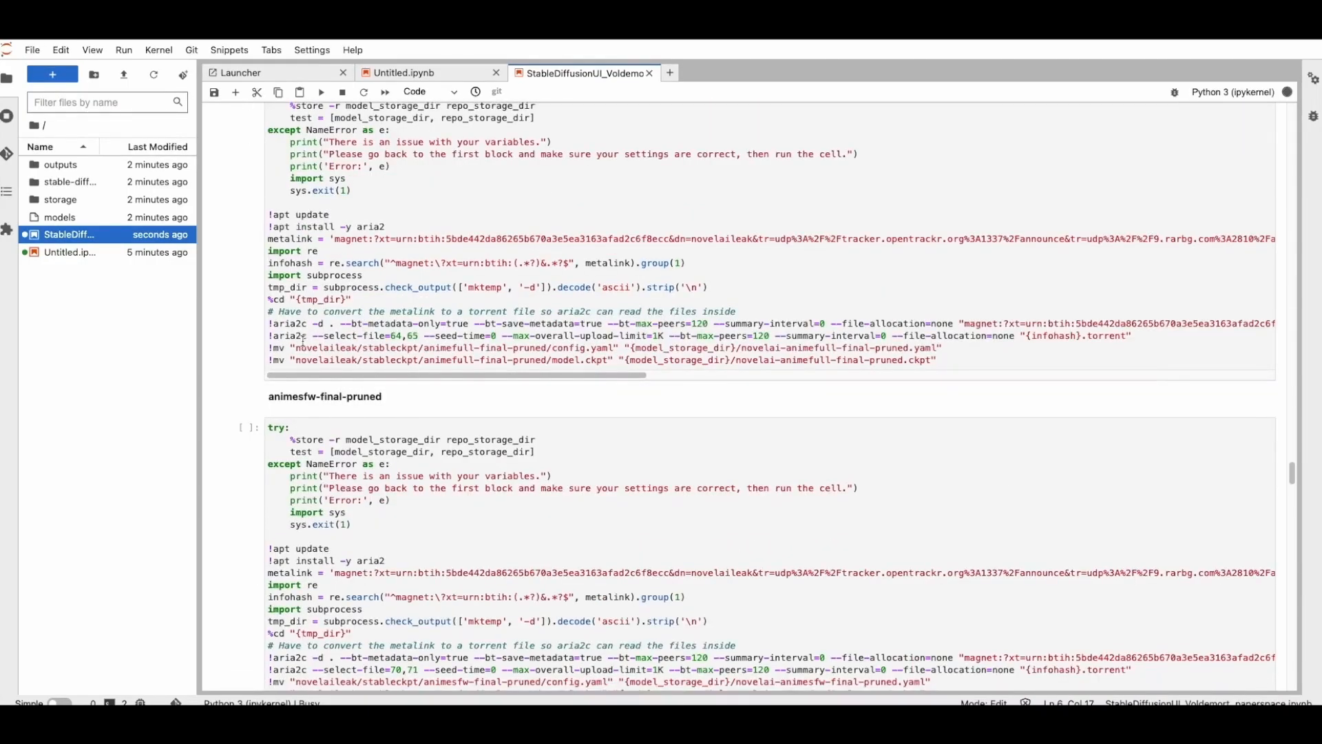
scroll(303, 338, "down", 17)
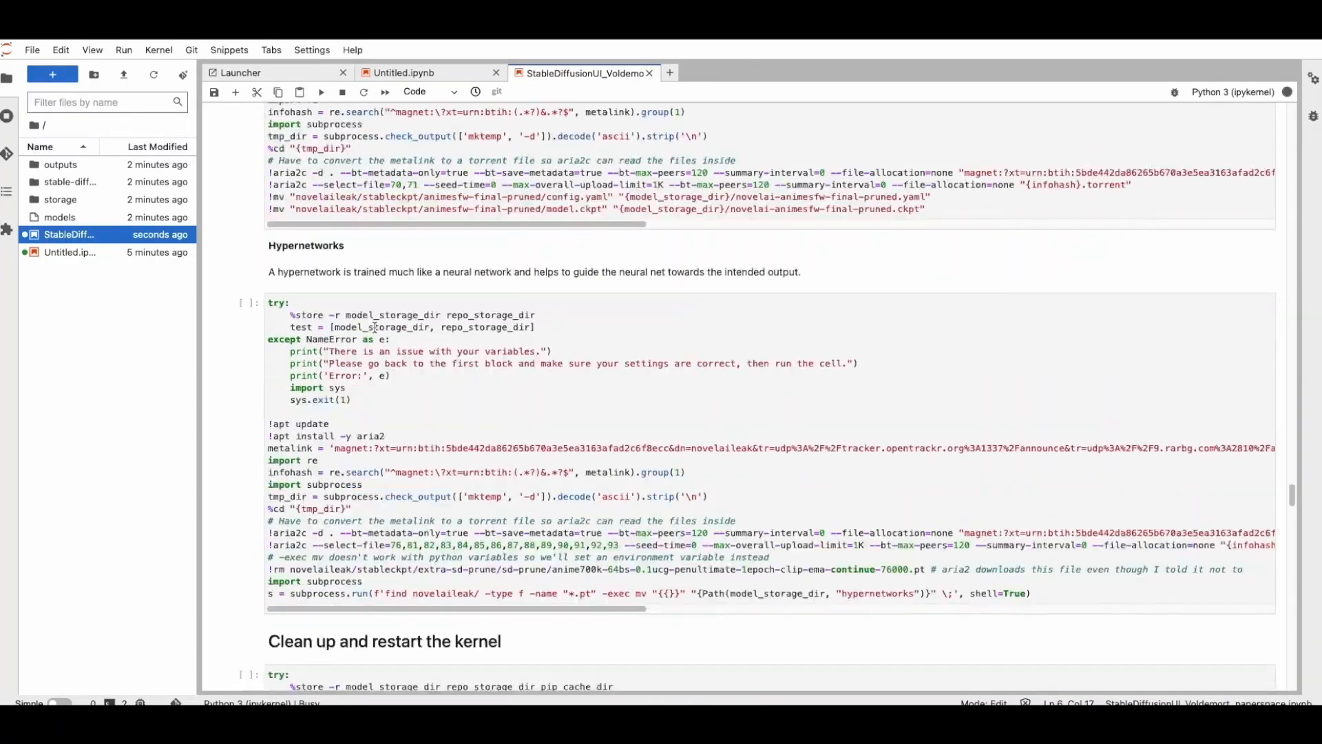
scroll(375, 327, "down", 12)
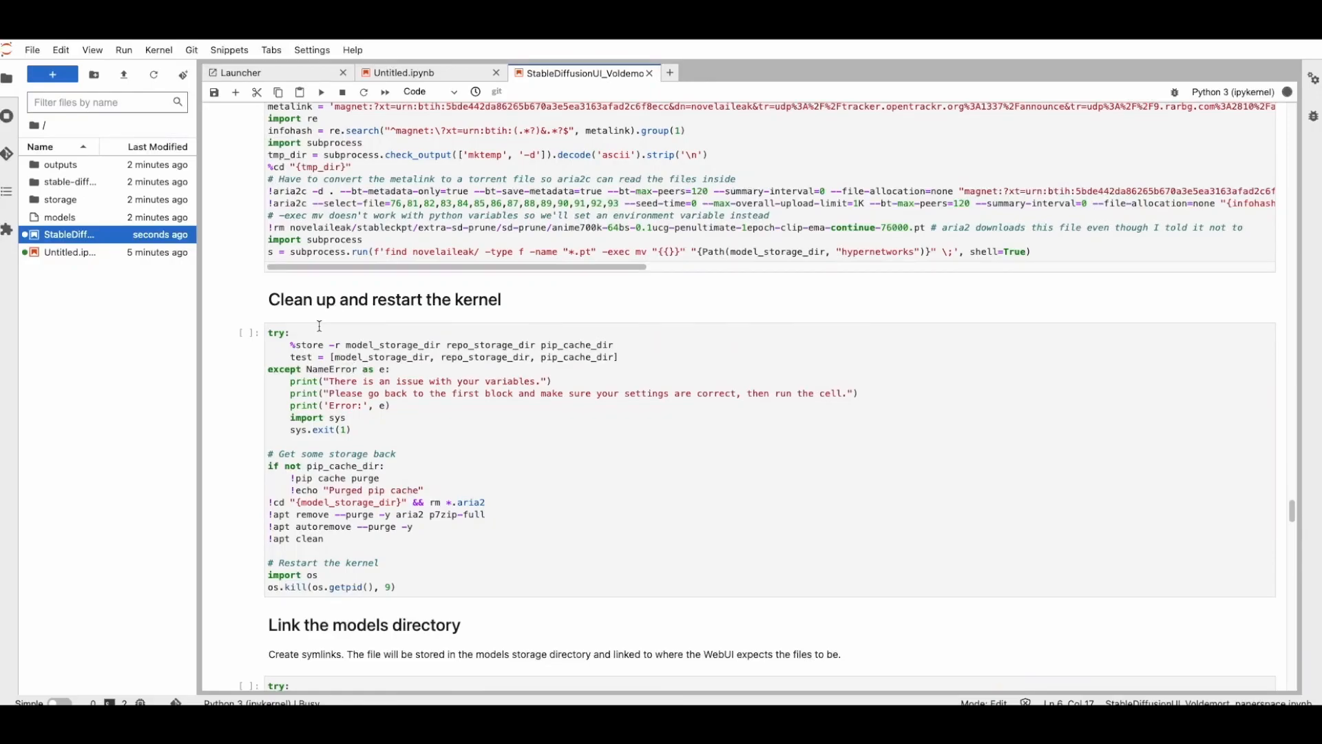
scroll(320, 326, "down", 20)
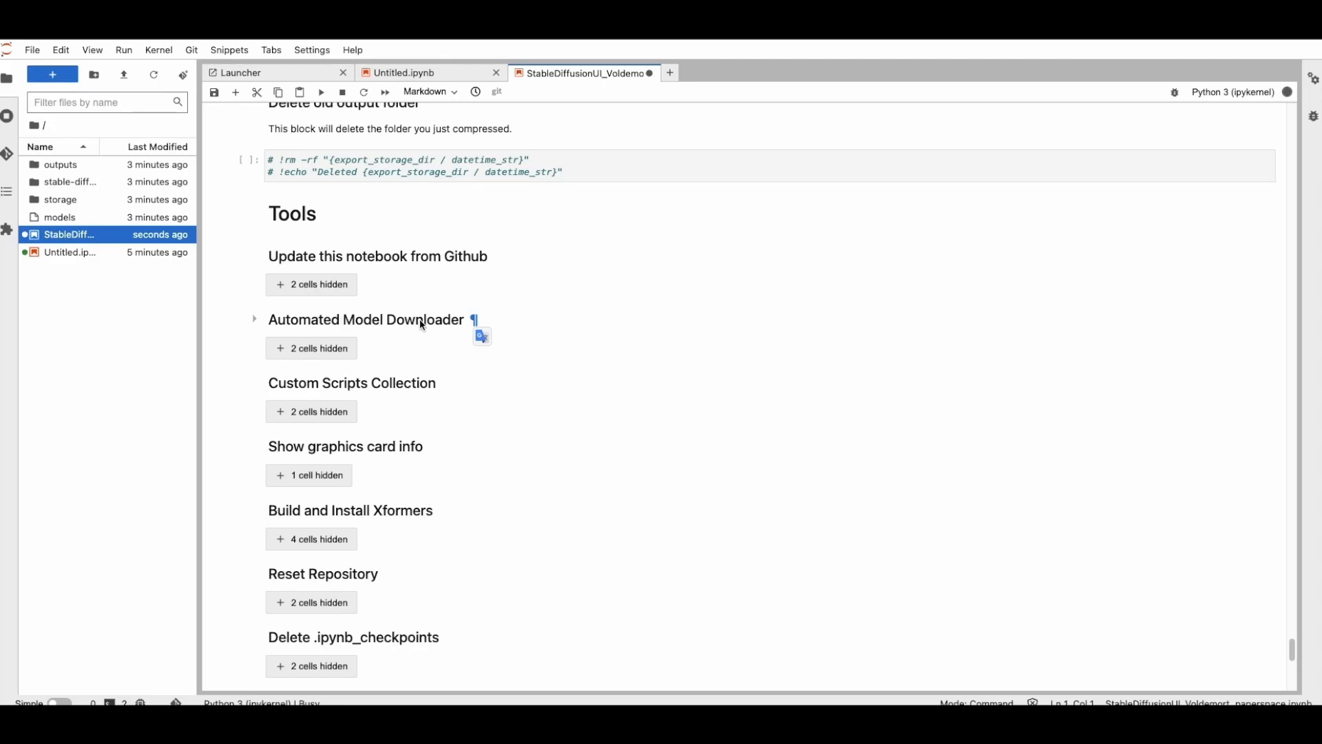
- Expand the Automated Model Downloader section and run its code cell
left_click(254, 319)
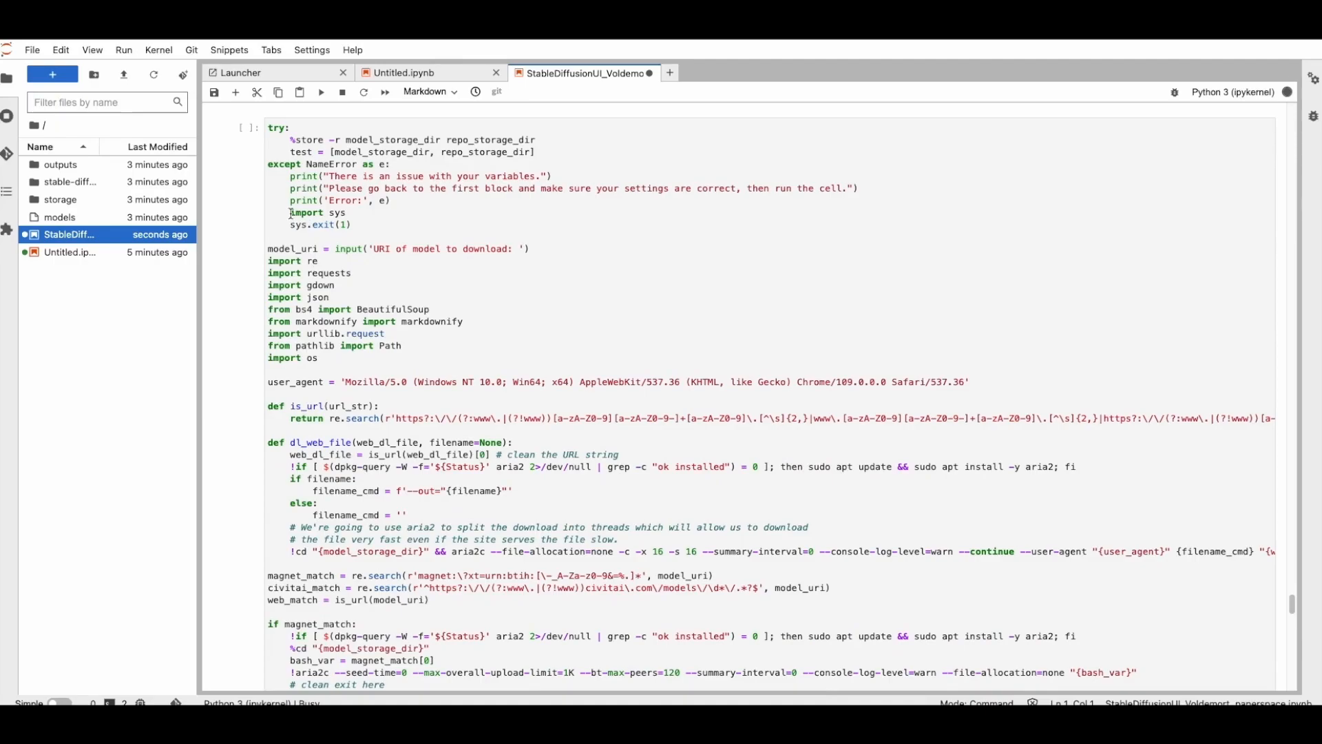
scroll(294, 214, "up", 2)
left_click(302, 250)
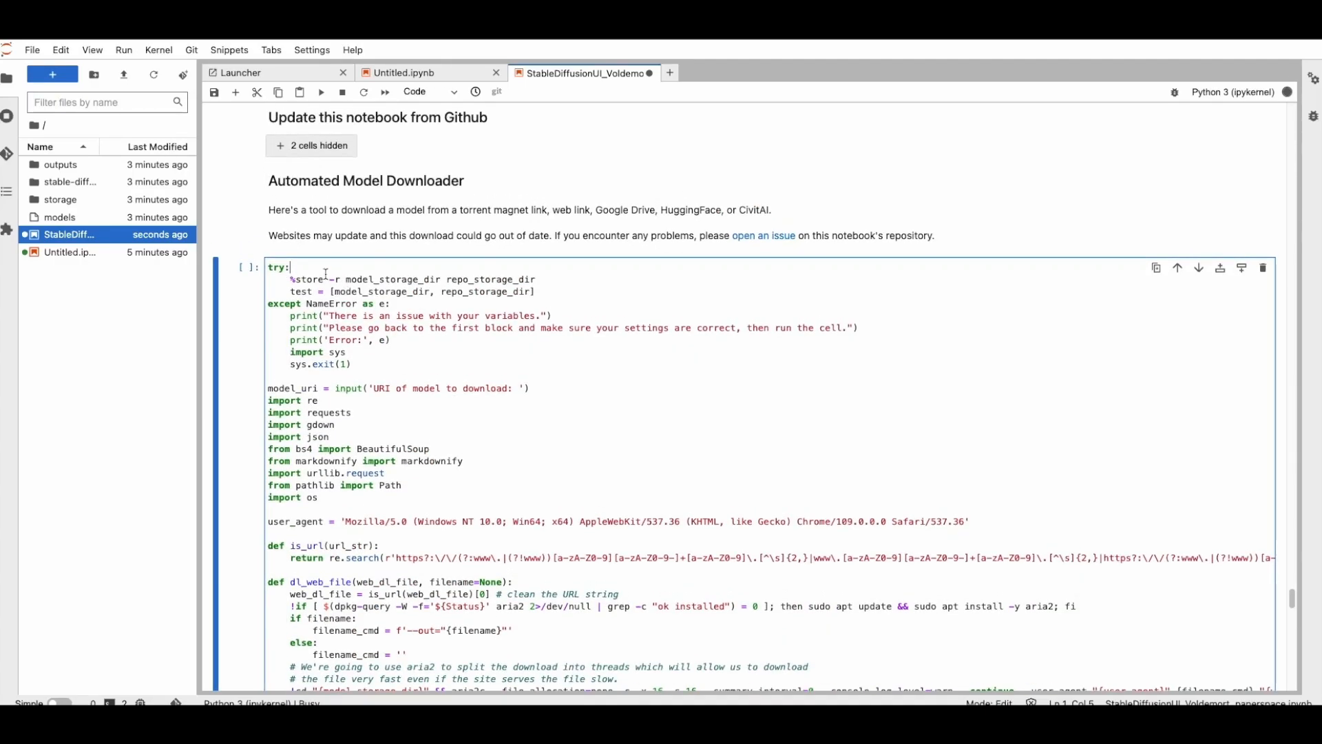
left_click(321, 93)
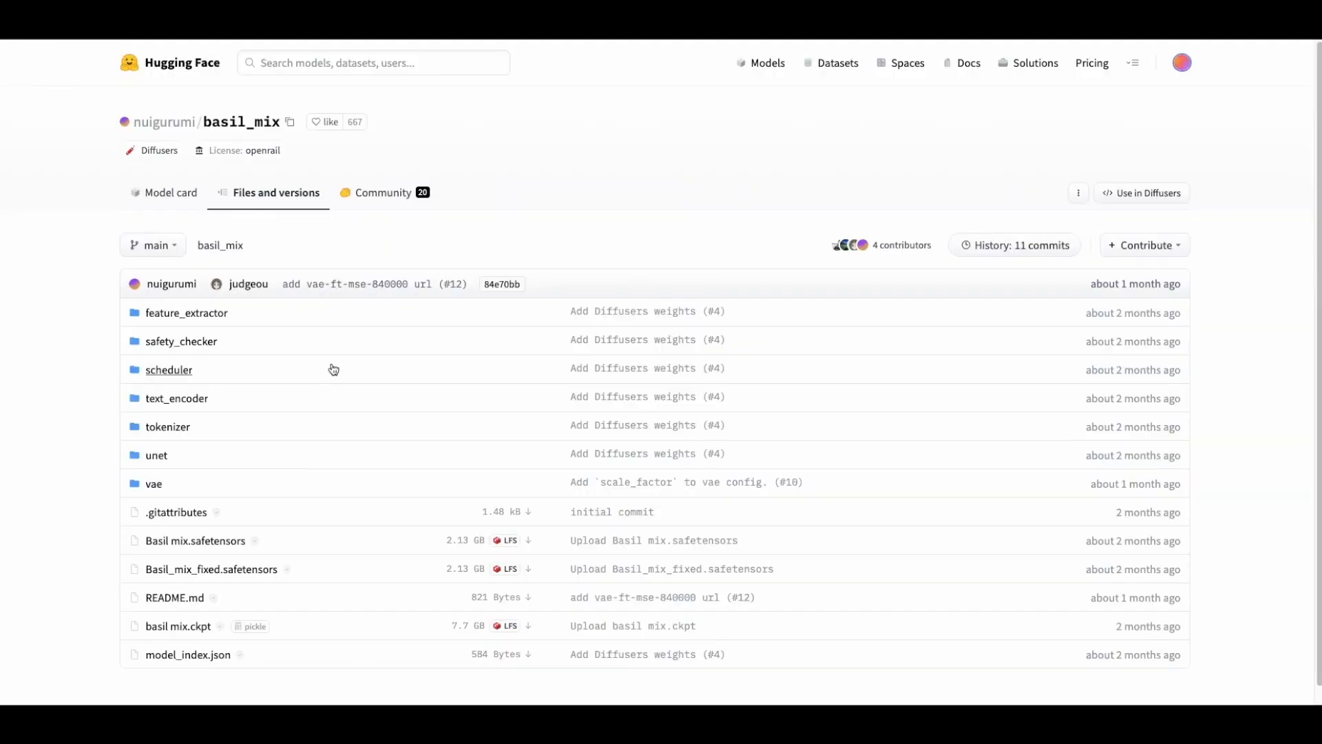
- Open Basil_mix_fixed.safetensors in the Hugging Face basil_mix repository and copy its download link
scroll(320, 393, "down", 1)
left_click(215, 518)
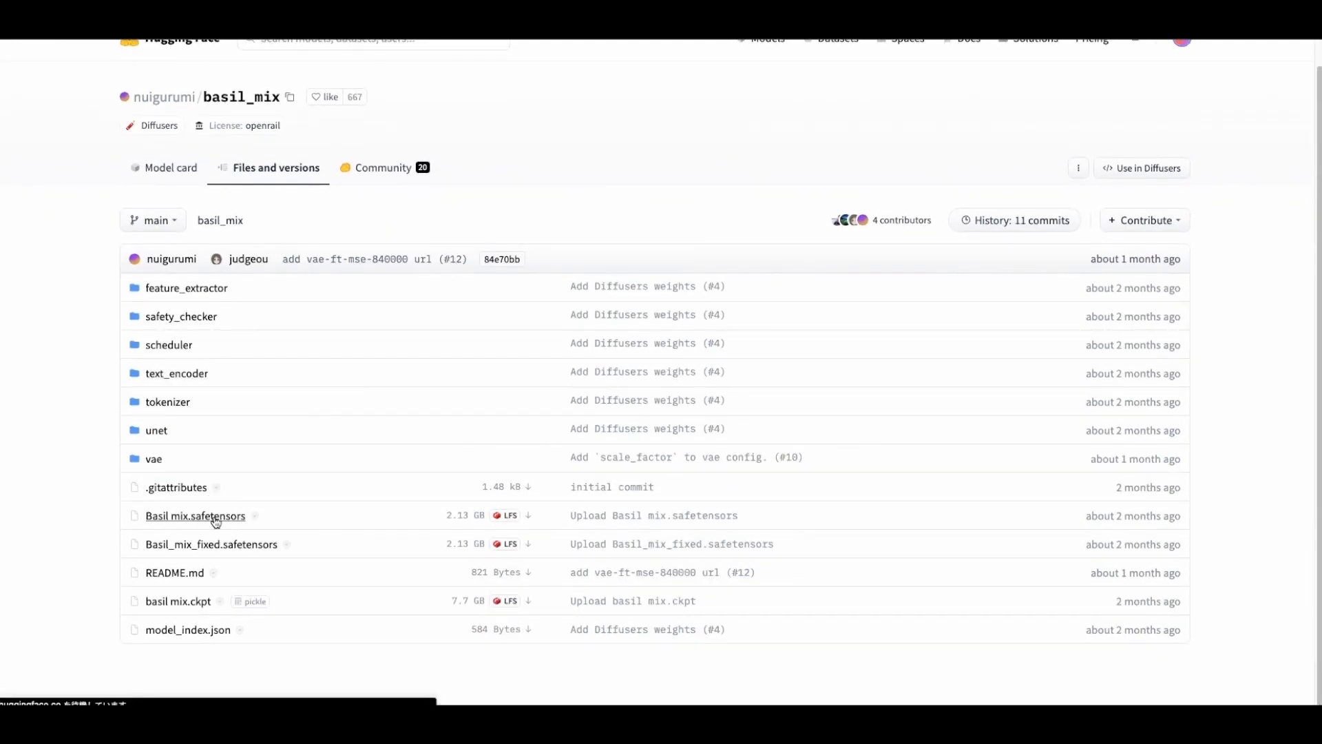
key("alt+Left")
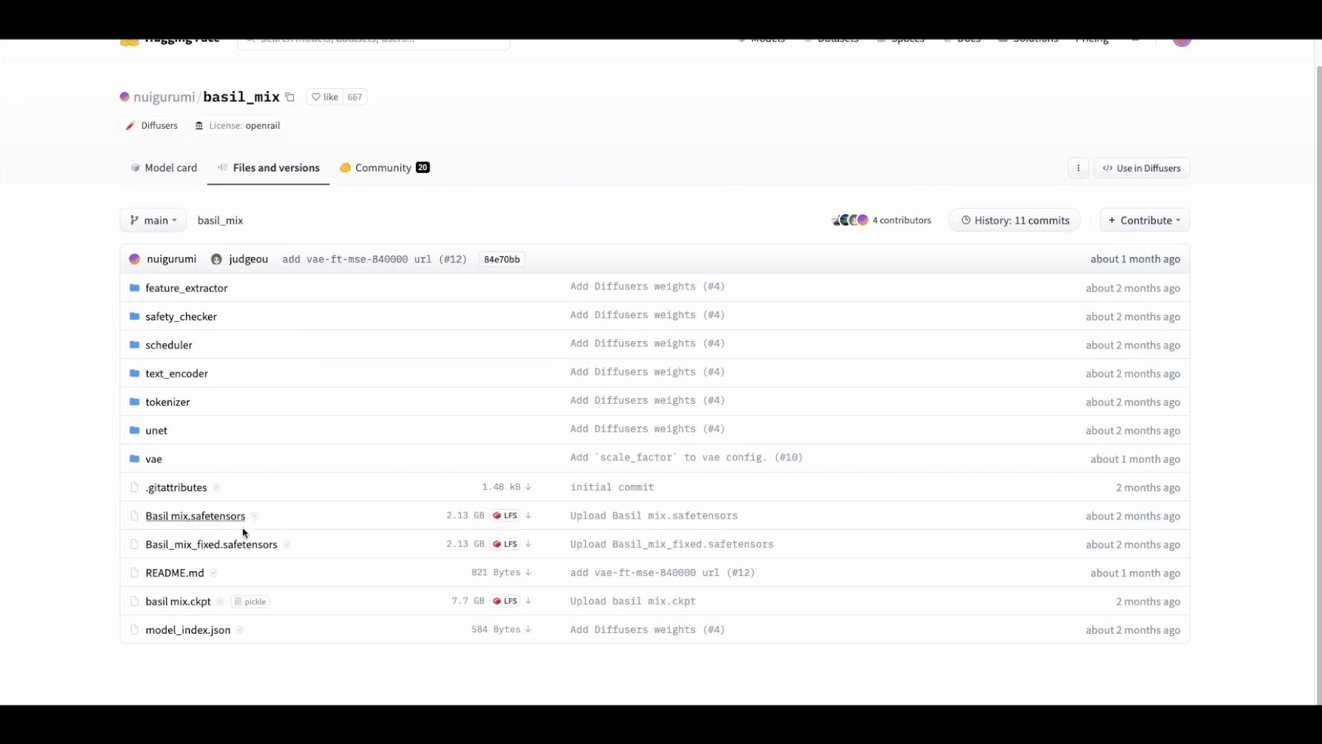
left_click(244, 545)
right_click(800, 354)
left_click(895, 437)
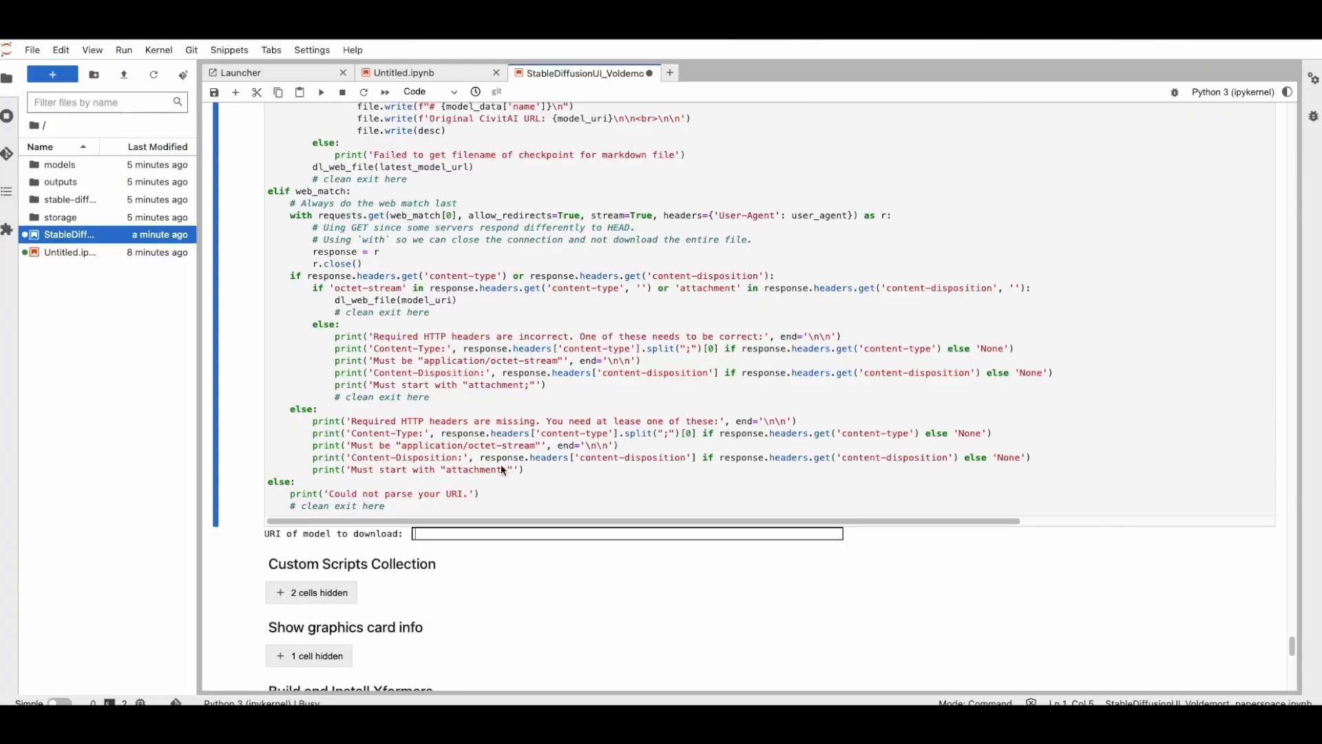
- Submit the copied Hugging Face download link for Basil_mix_fixed.safetensors as the model URI and follow the download output
left_click(460, 534)
type("https://huggingface.co/nuigurumi/basil_mix/resolve/main/Basil_mix_fixed.safetensors")
key("Return")
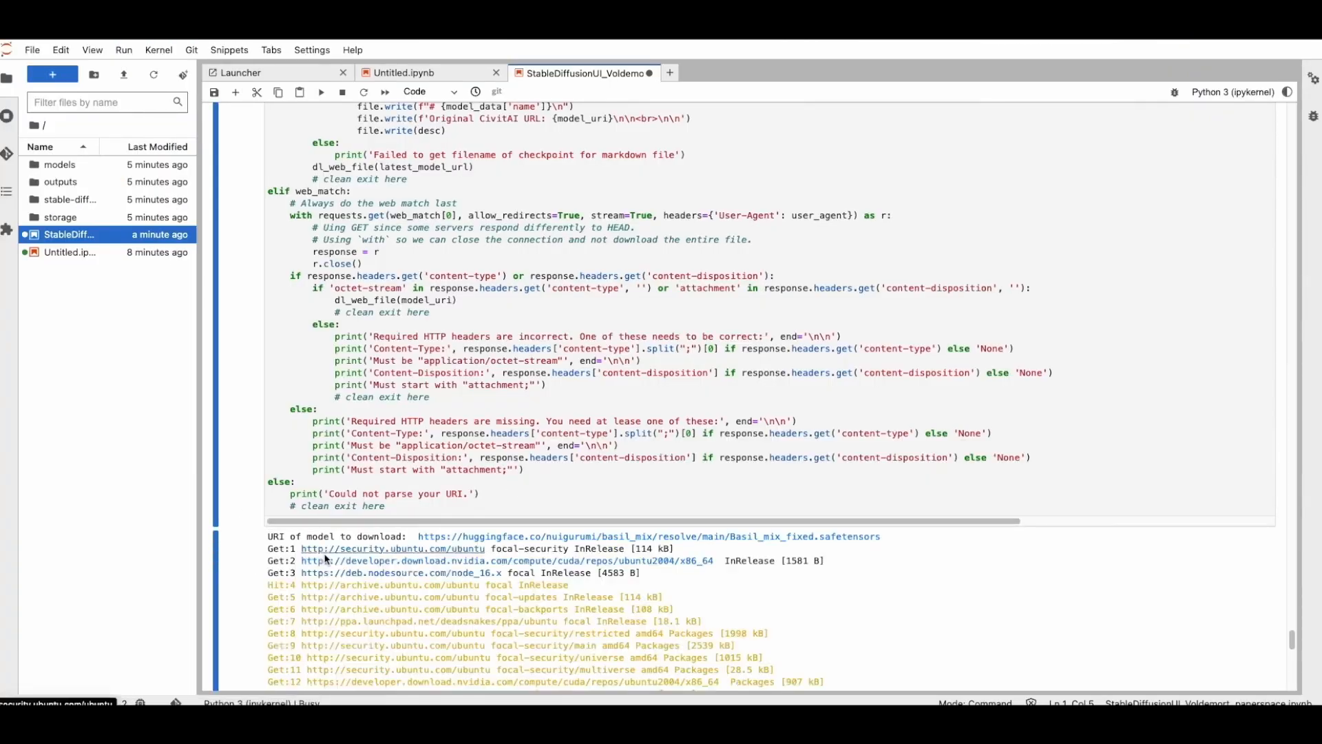
scroll(317, 482, "down", 8)
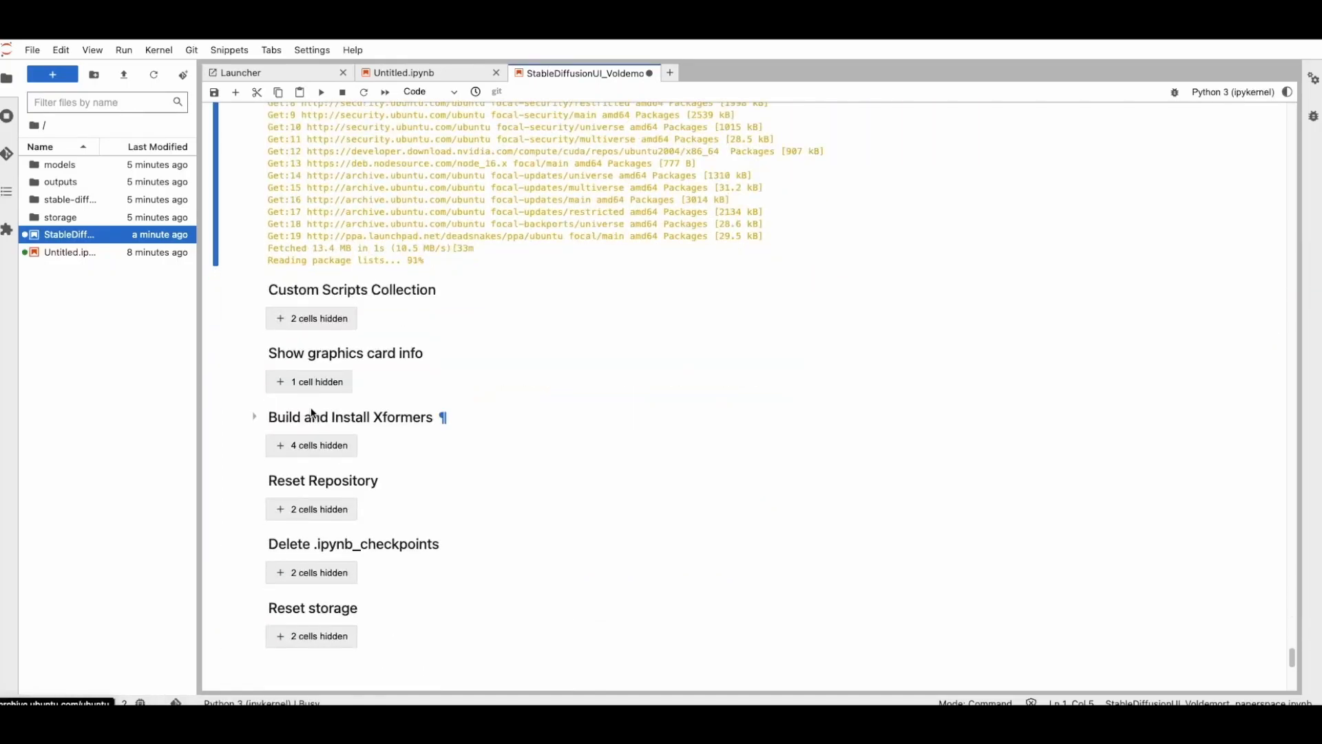
scroll(314, 414, "up", 5)
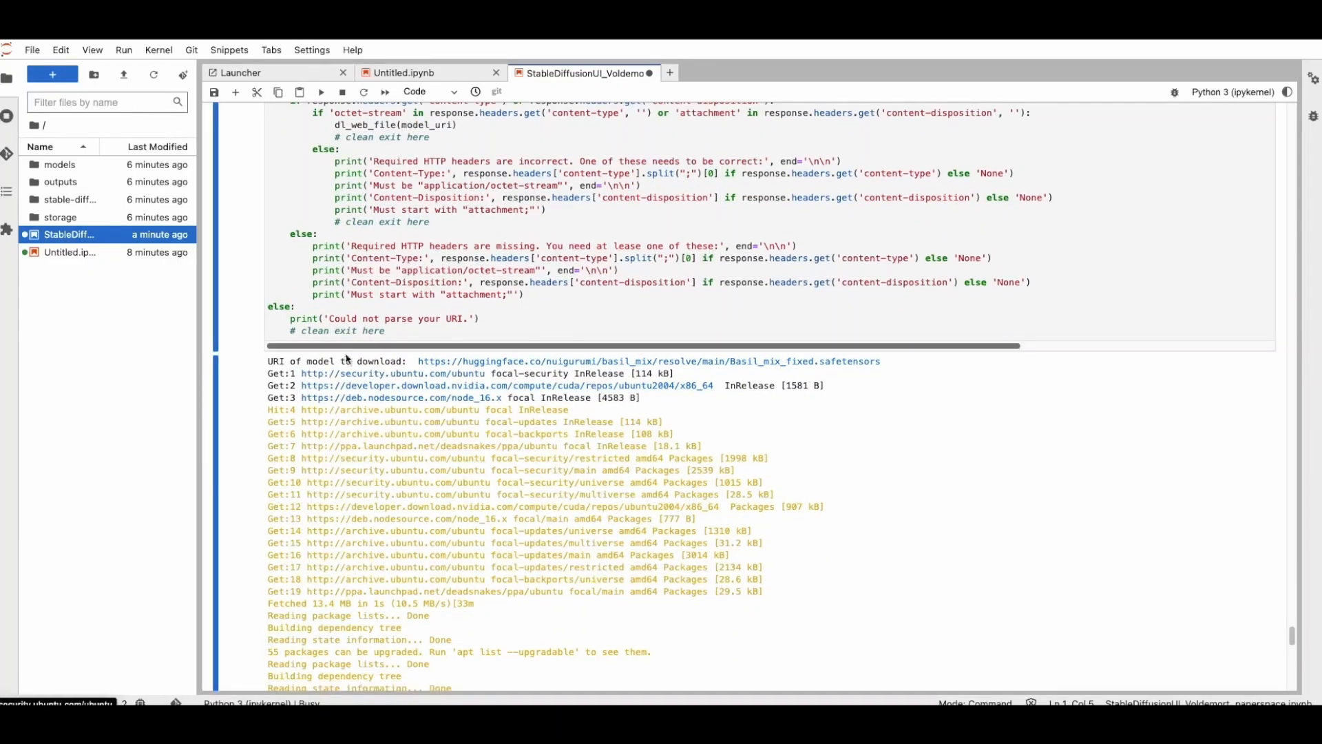
scroll(340, 419, "down", 6)
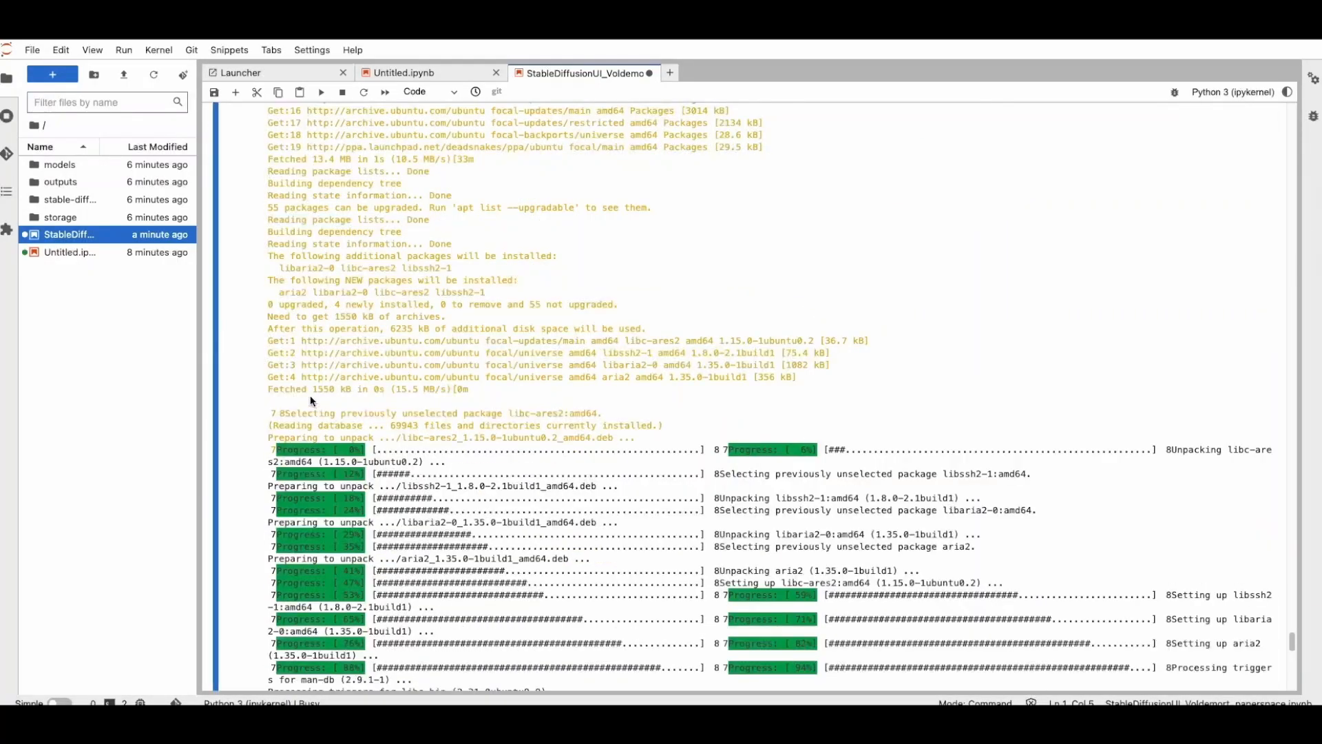
scroll(335, 389, "down", 3)
scroll(384, 375, "down", 5)
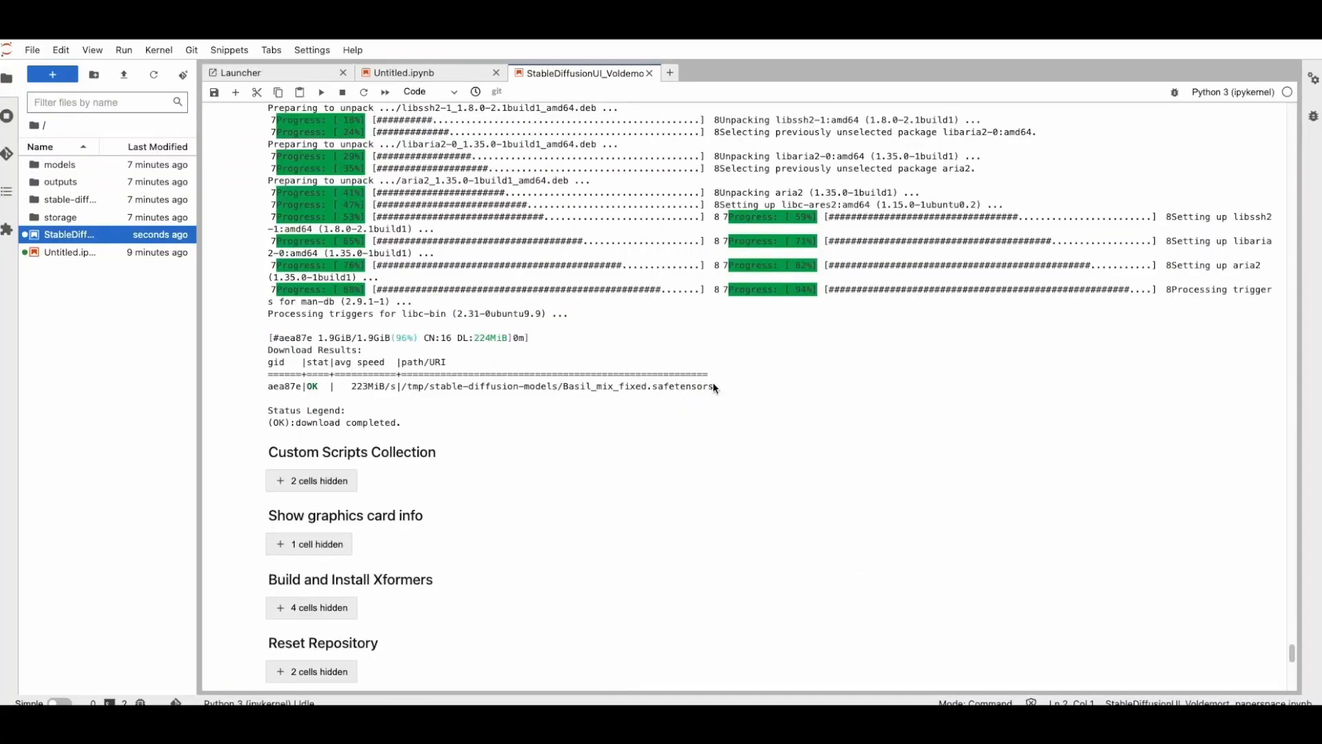
- Expand Build and Install Xformers and run the "!pip install xformers" cell
scroll(709, 393, "down", 3)
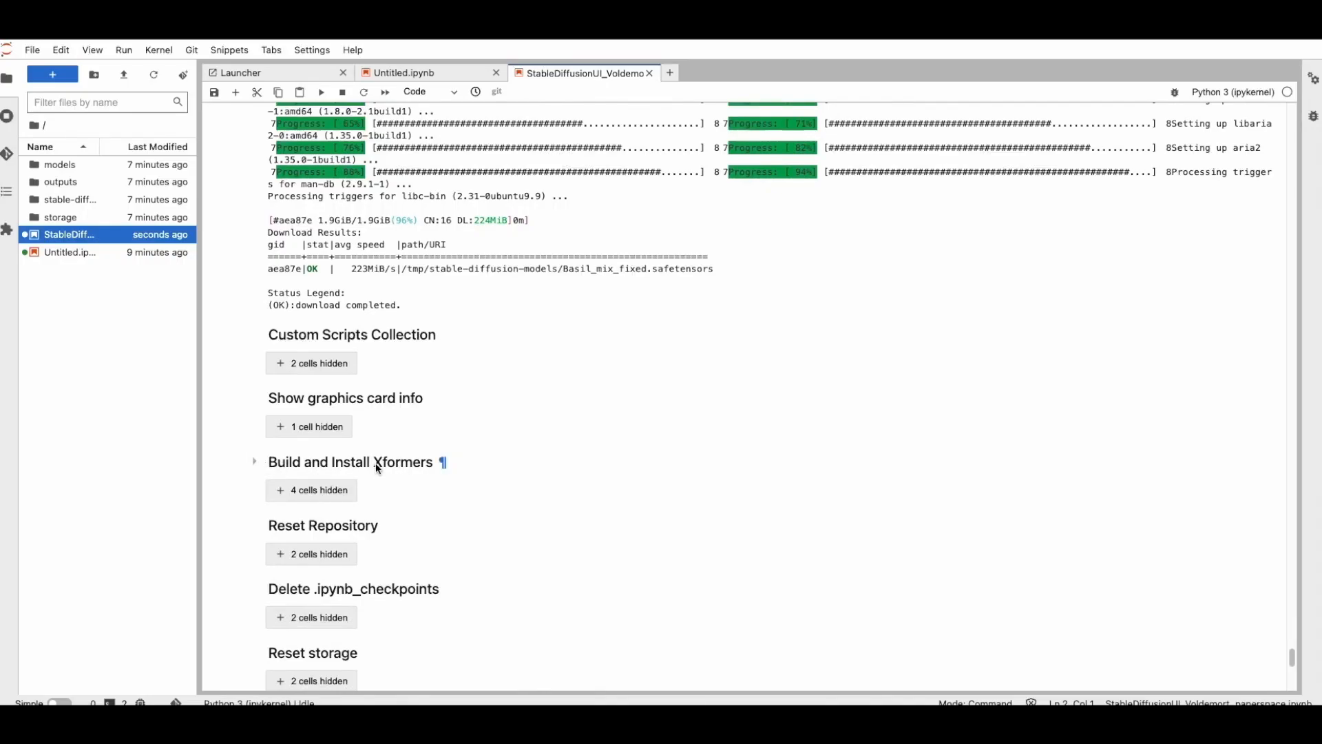
left_click(256, 466)
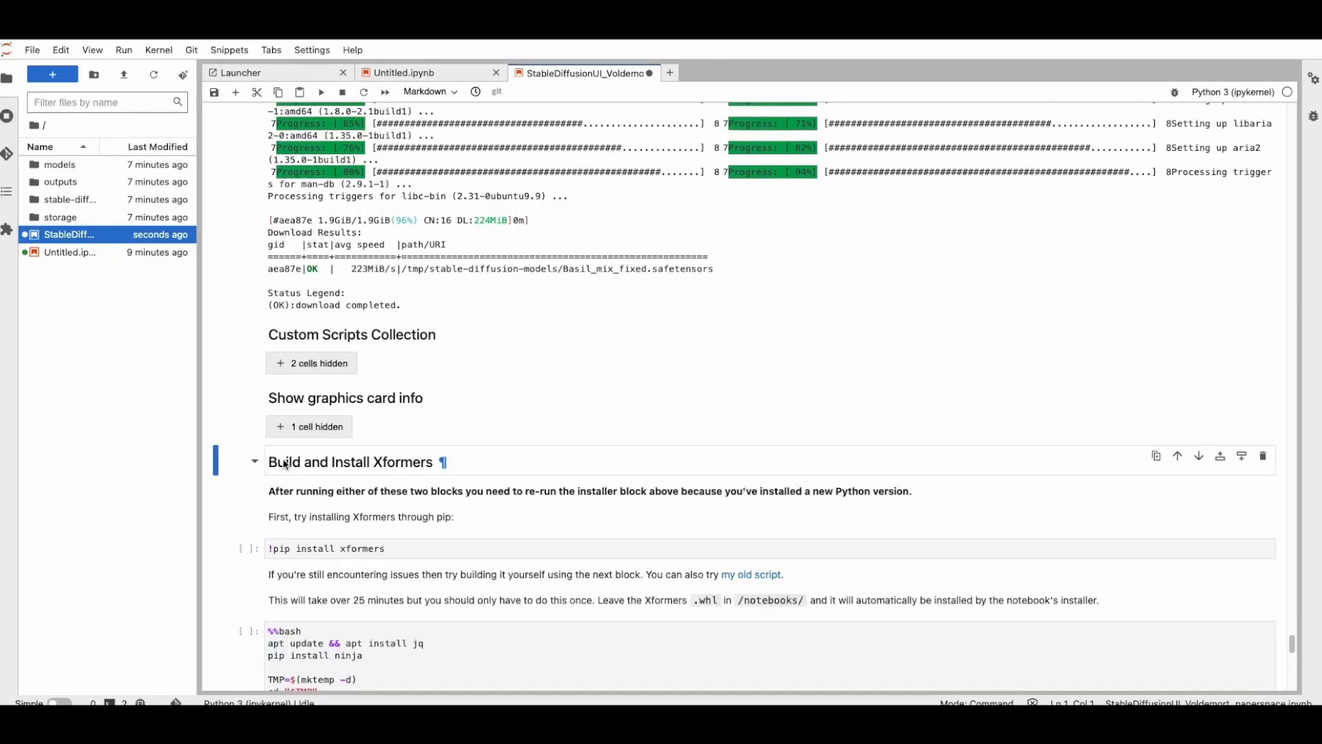
left_click(285, 548)
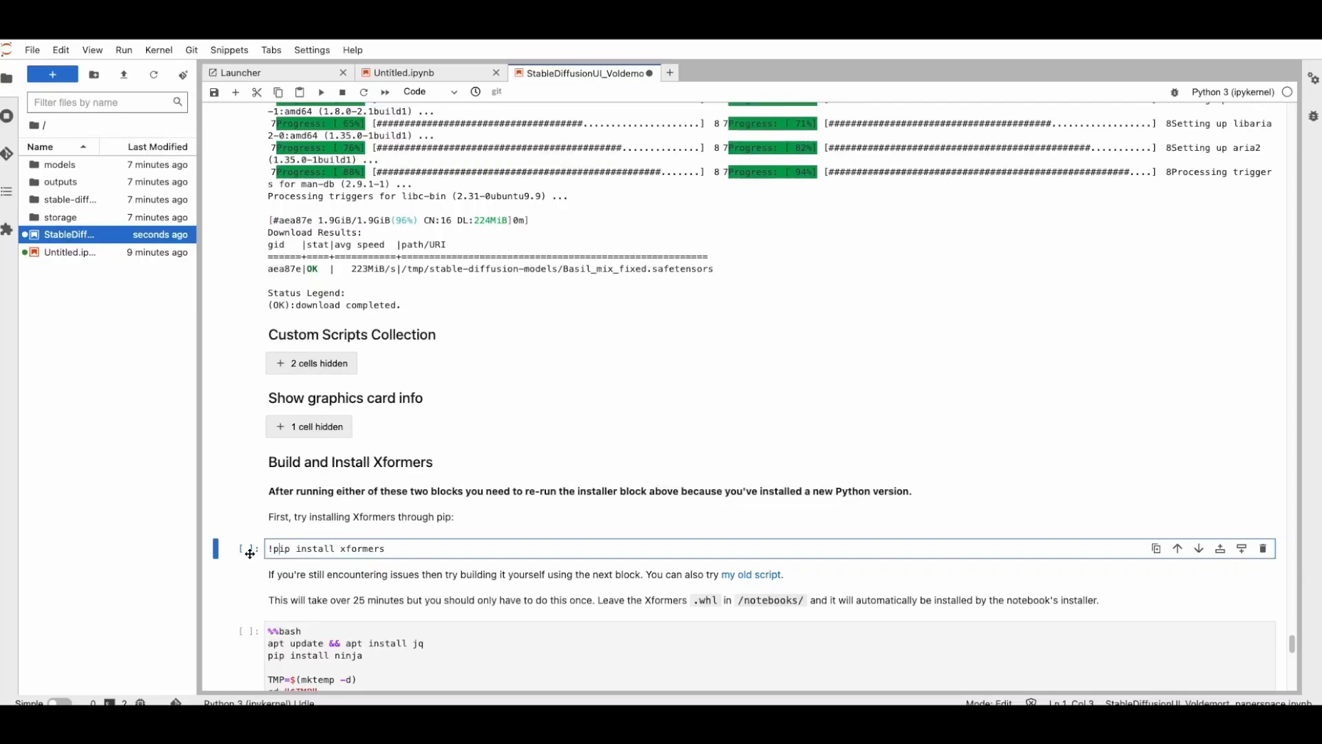
key("shift+Return")
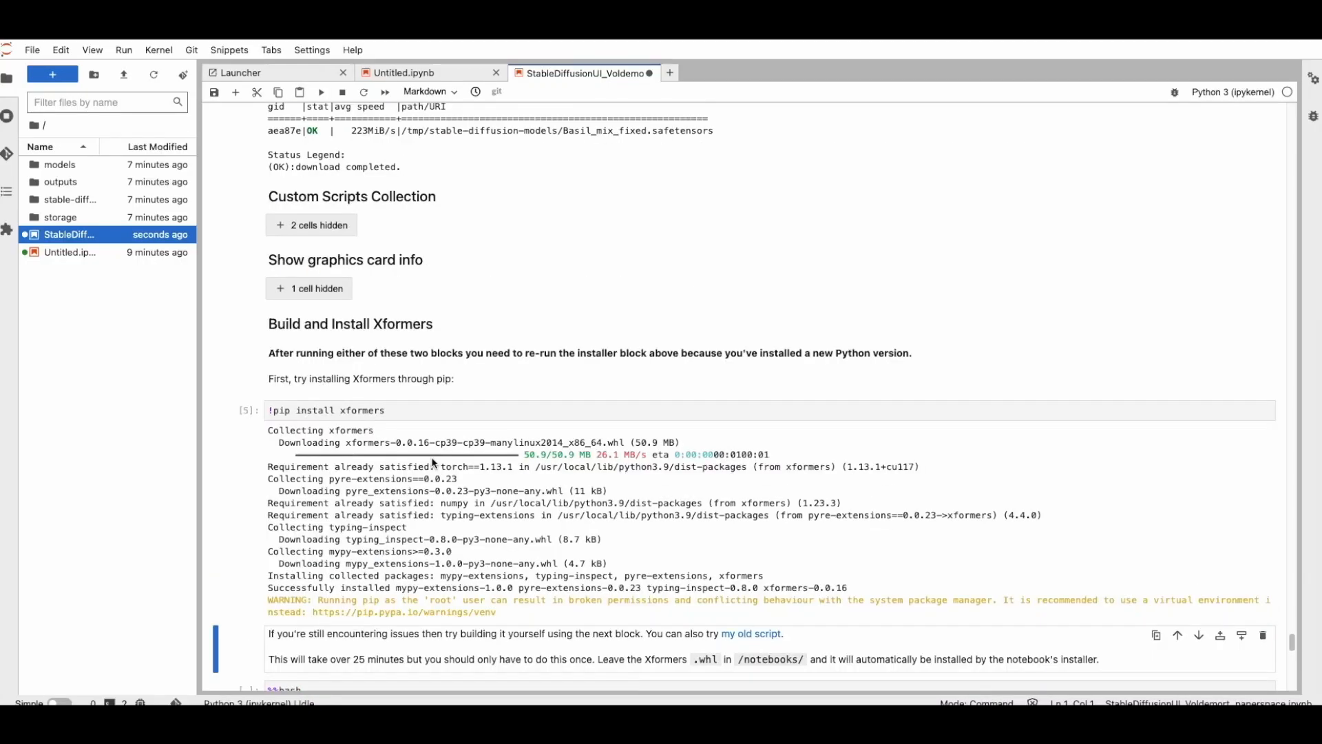
triple_click(427, 416)
scroll(376, 352, "down", 1)
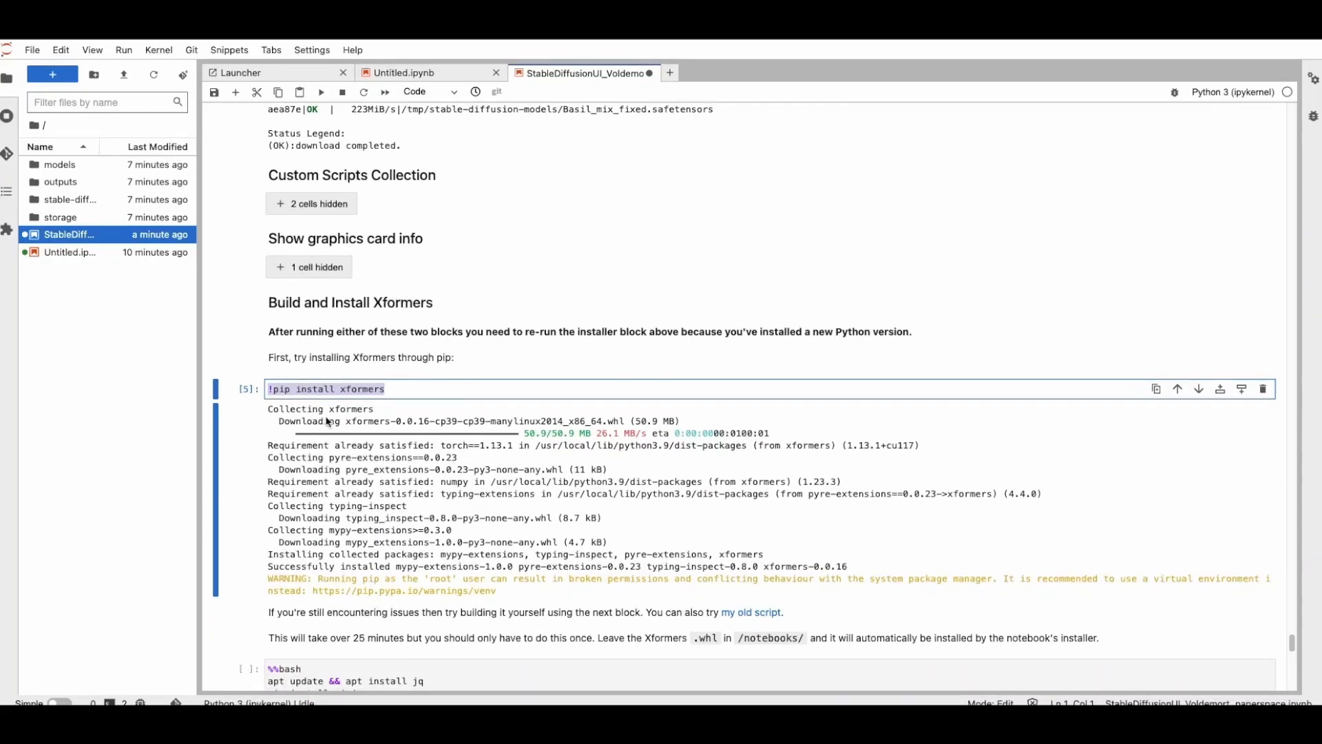
left_click(335, 391)
- Run the code cell under Link the models directory to create the model symlinks
scroll(327, 386, "up", 20)
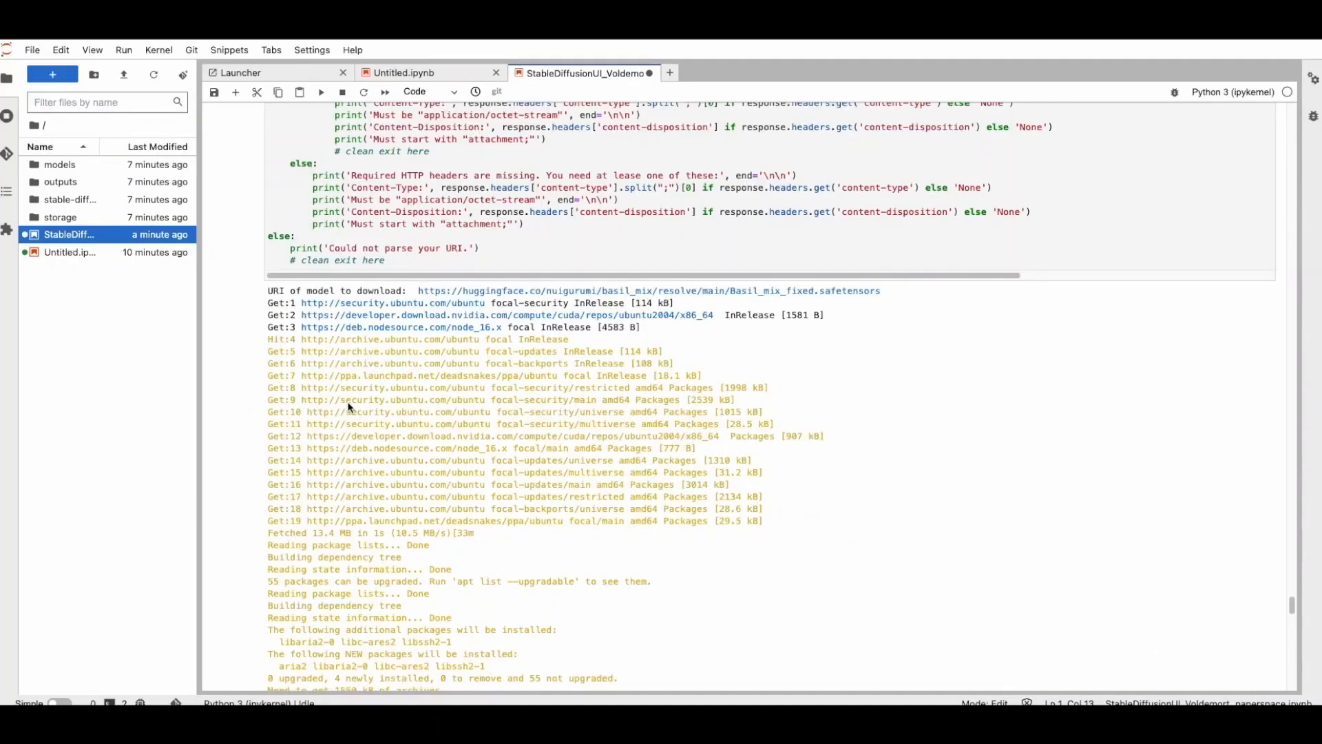
scroll(288, 410, "up", 20)
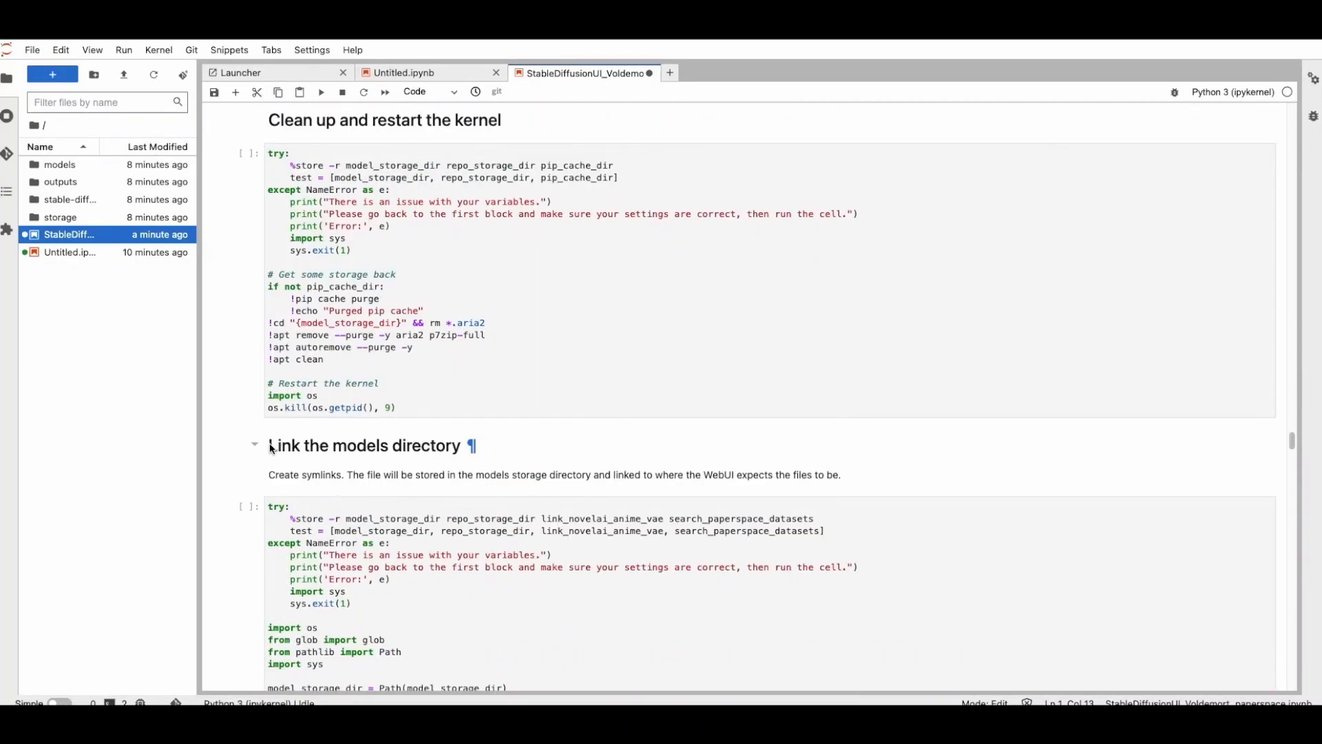
left_click_drag(271, 448, 463, 452)
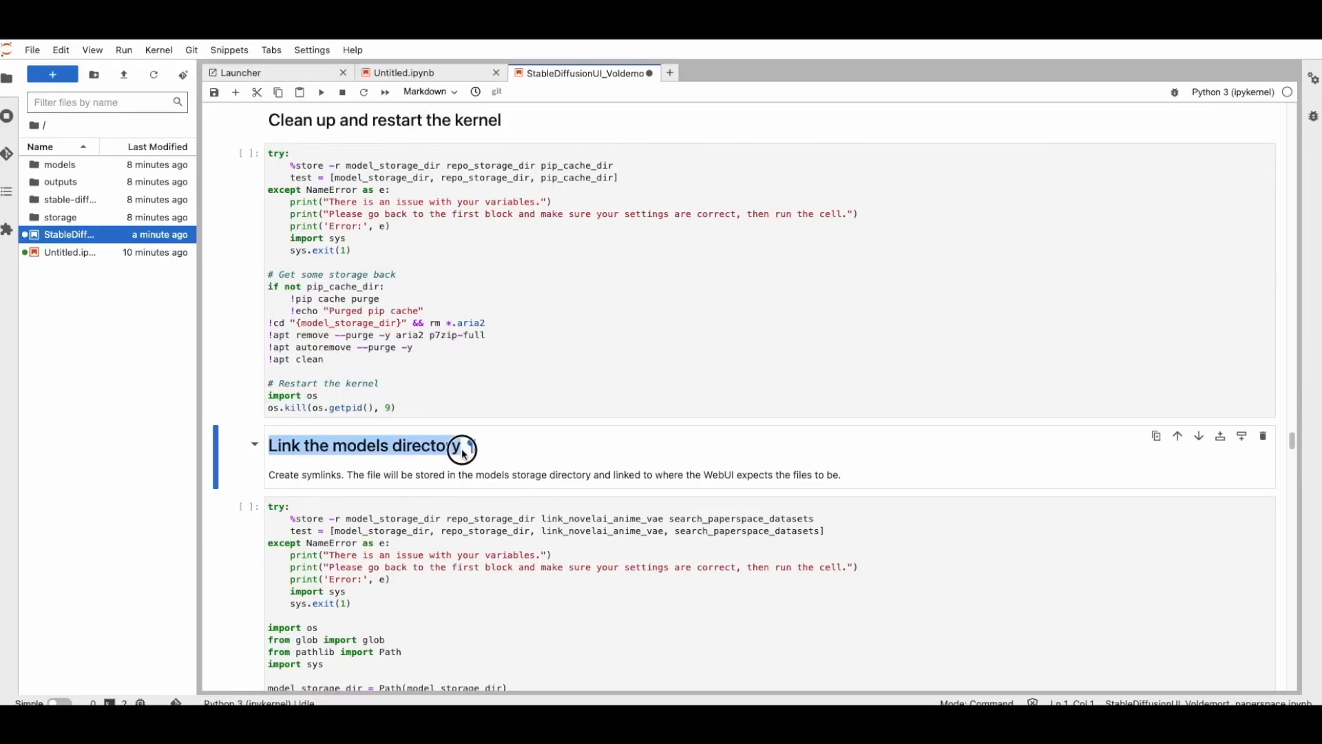
left_click(292, 519)
left_click(320, 92)
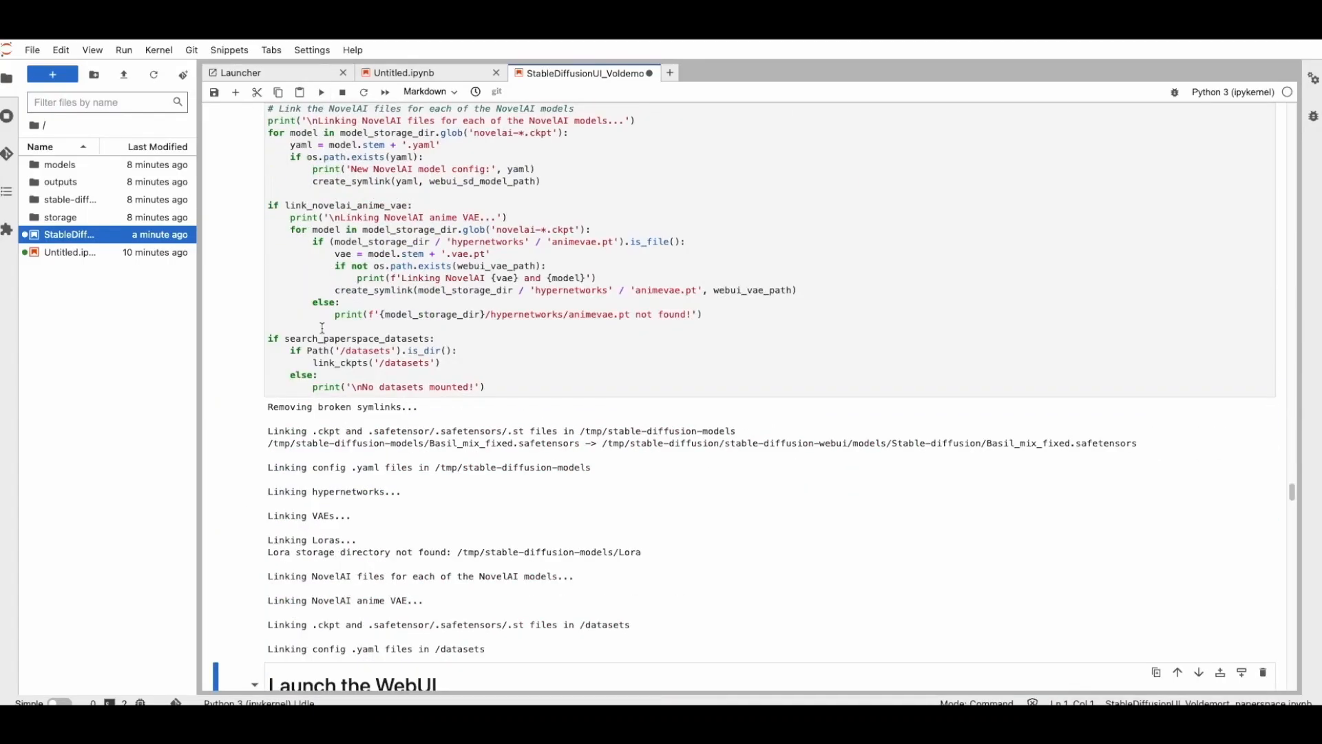
scroll(353, 276, "up", 10)
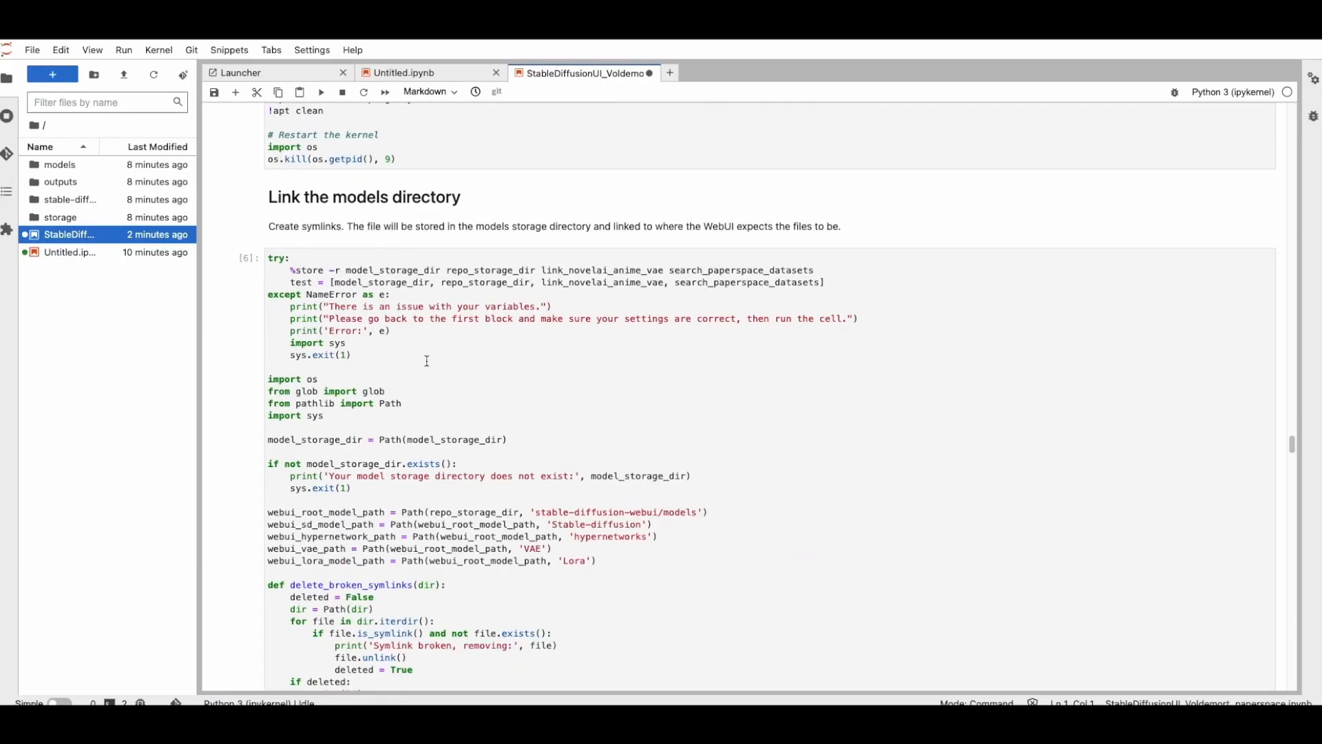
- Run the code cell under Launch the WebUI to start the Stable Diffusion interface
scroll(319, 304, "down", 3)
scroll(347, 286, "down", 20)
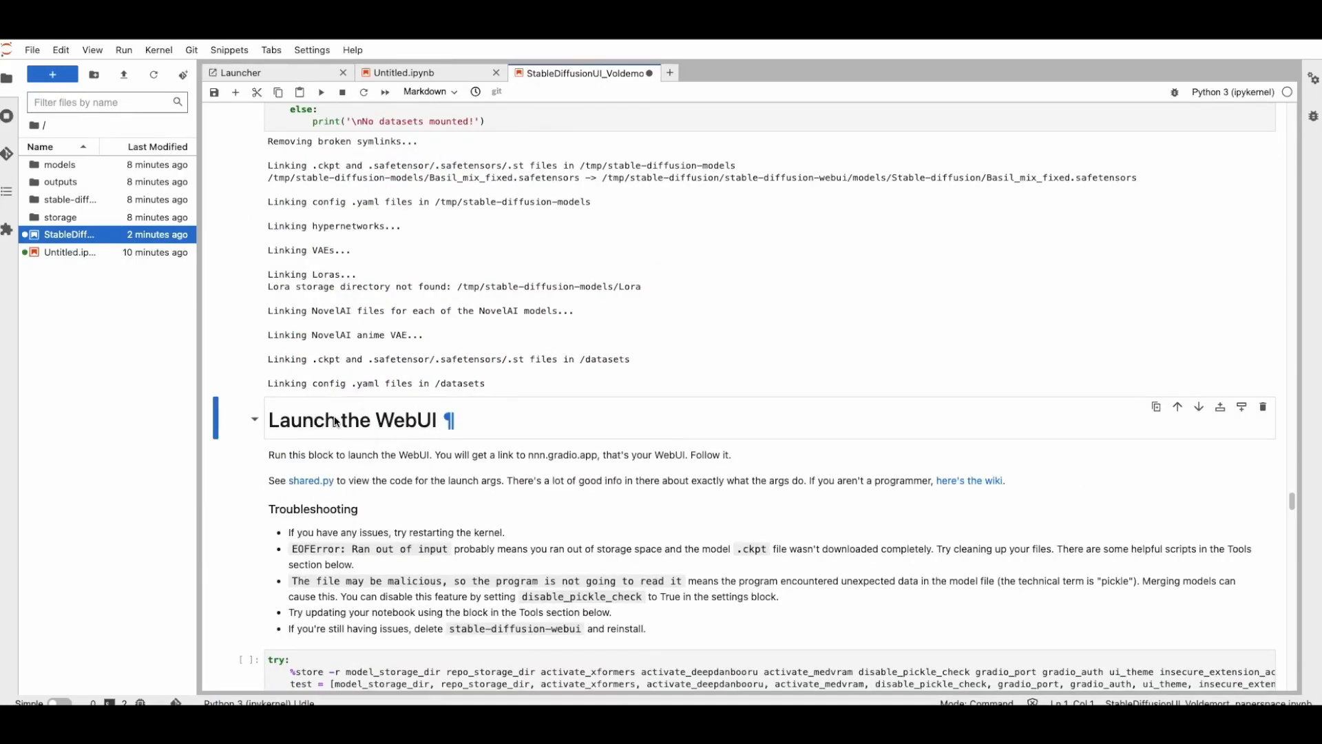
scroll(444, 431, "down", 10)
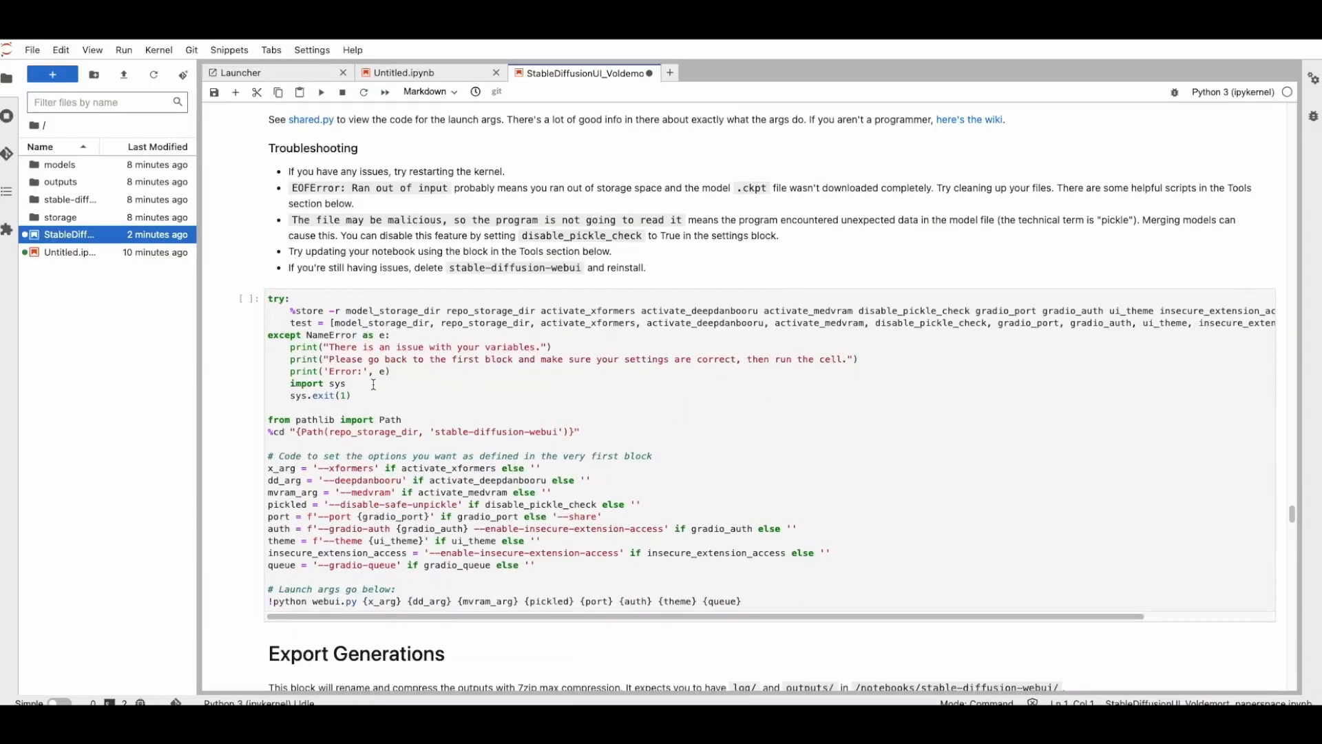
left_click(296, 301)
left_click(321, 92)
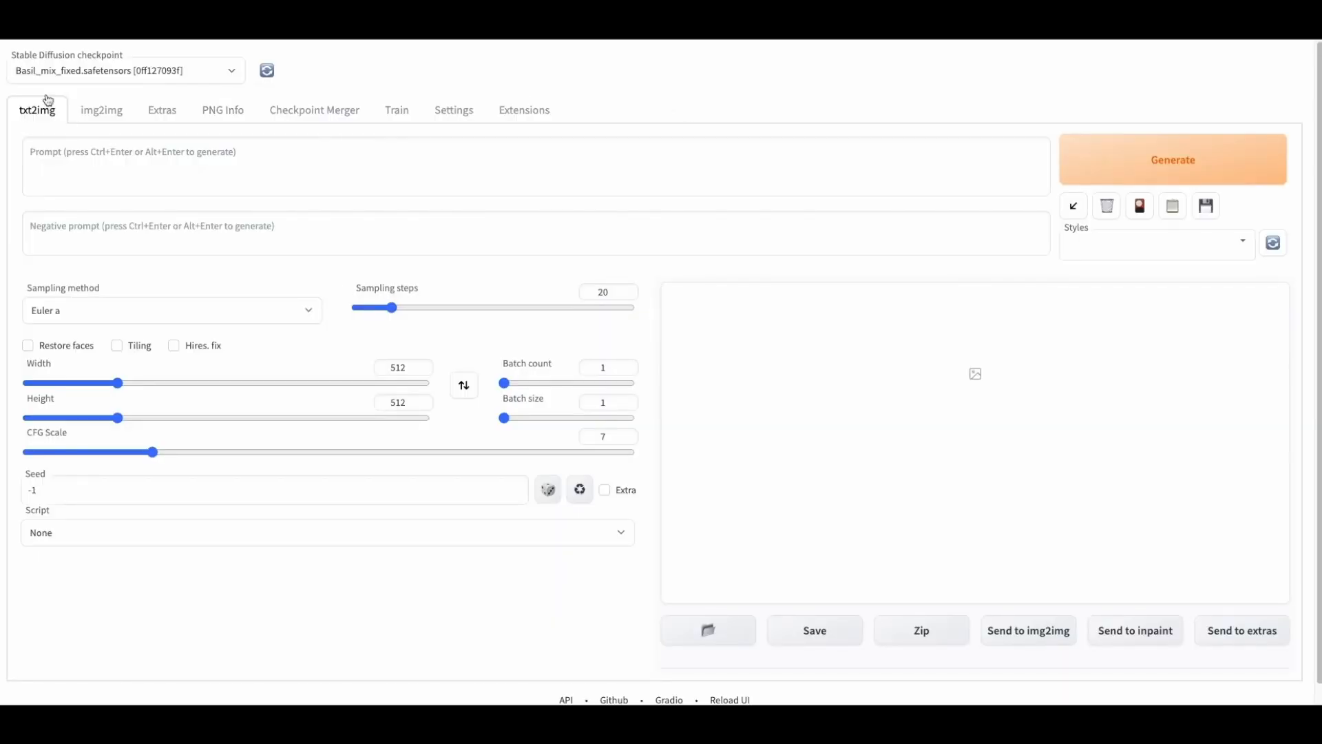
- Select the Basil_mix_fixed.safetensors checkpoint, then generate and enlarge an image from the prompt "1girl" using DPM++ 2M Karras at 30 steps
left_click(166, 71)
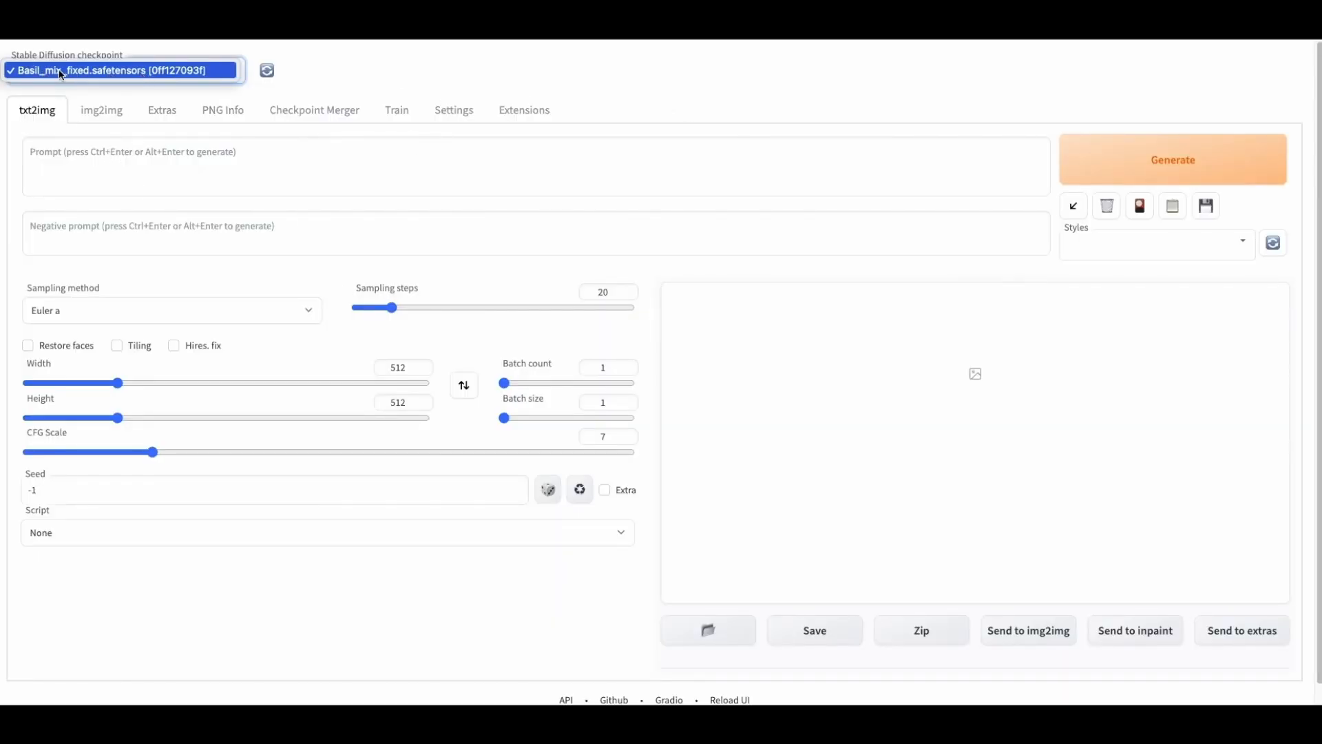
left_click(108, 72)
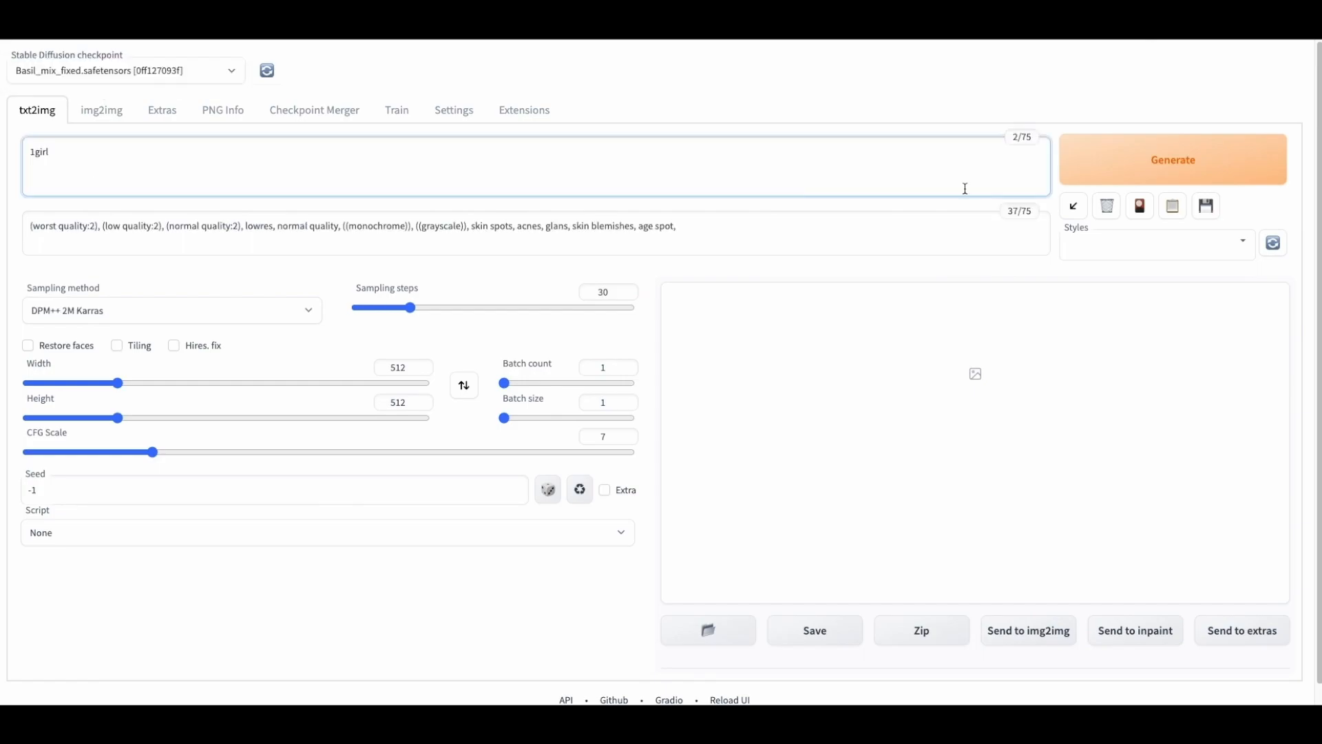
left_click(1185, 153)
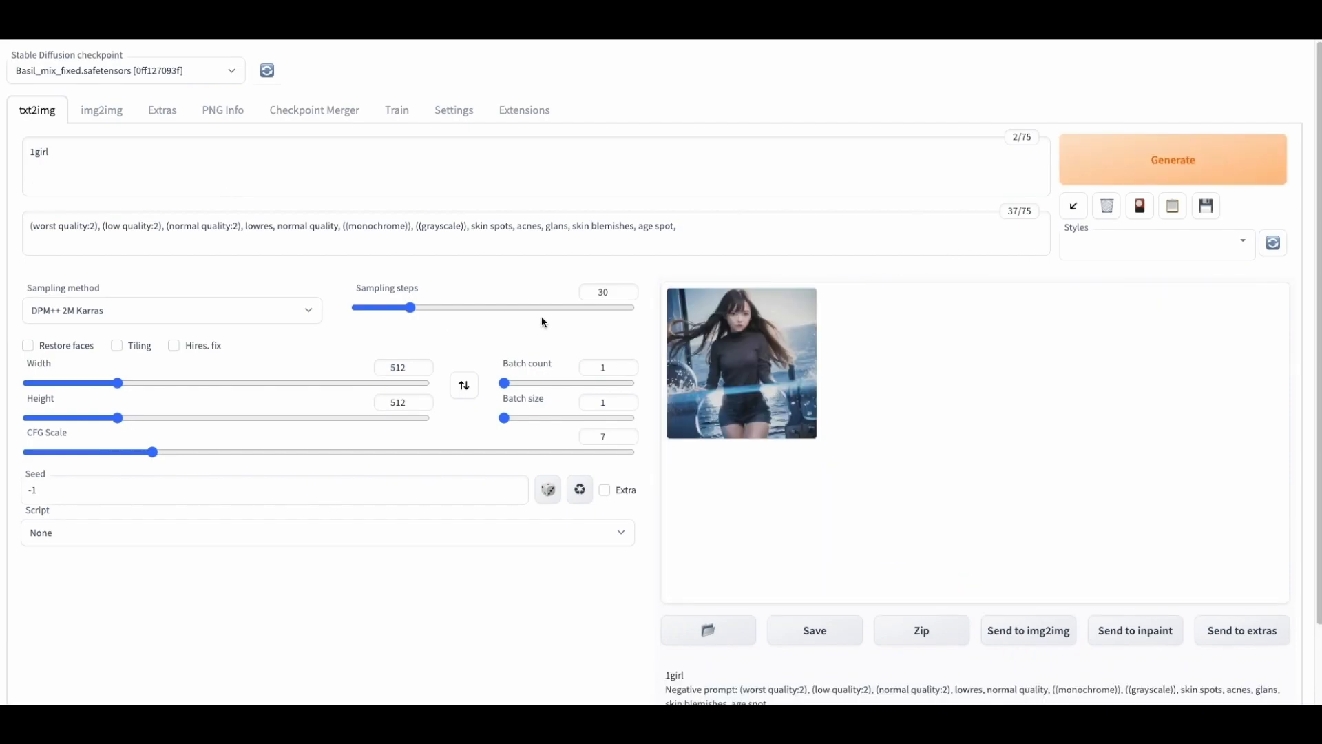
left_click(742, 351)
left_click(1272, 300)
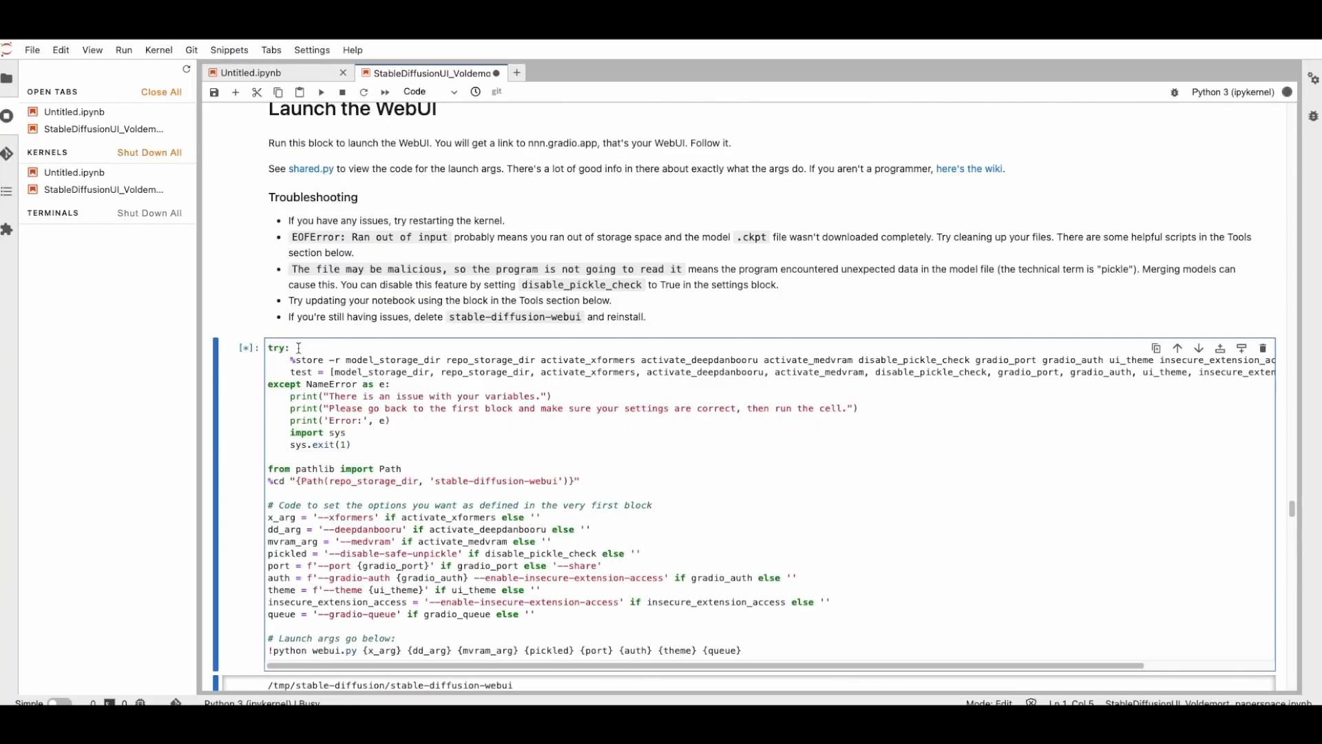
- Switch to the notebook and look in outputs/txt2img-images/2023-03-09 for the generated image and its file options
left_click(6, 78)
double_click(59, 180)
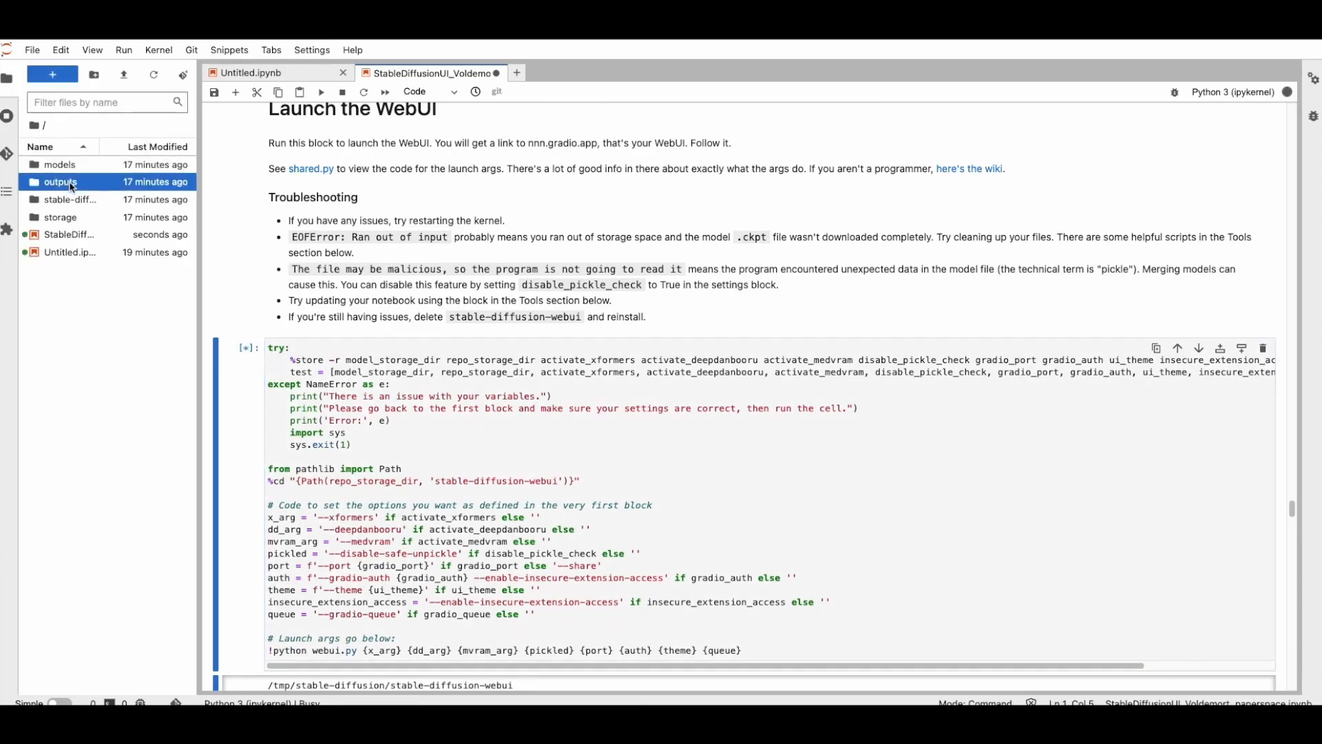
double_click(101, 182)
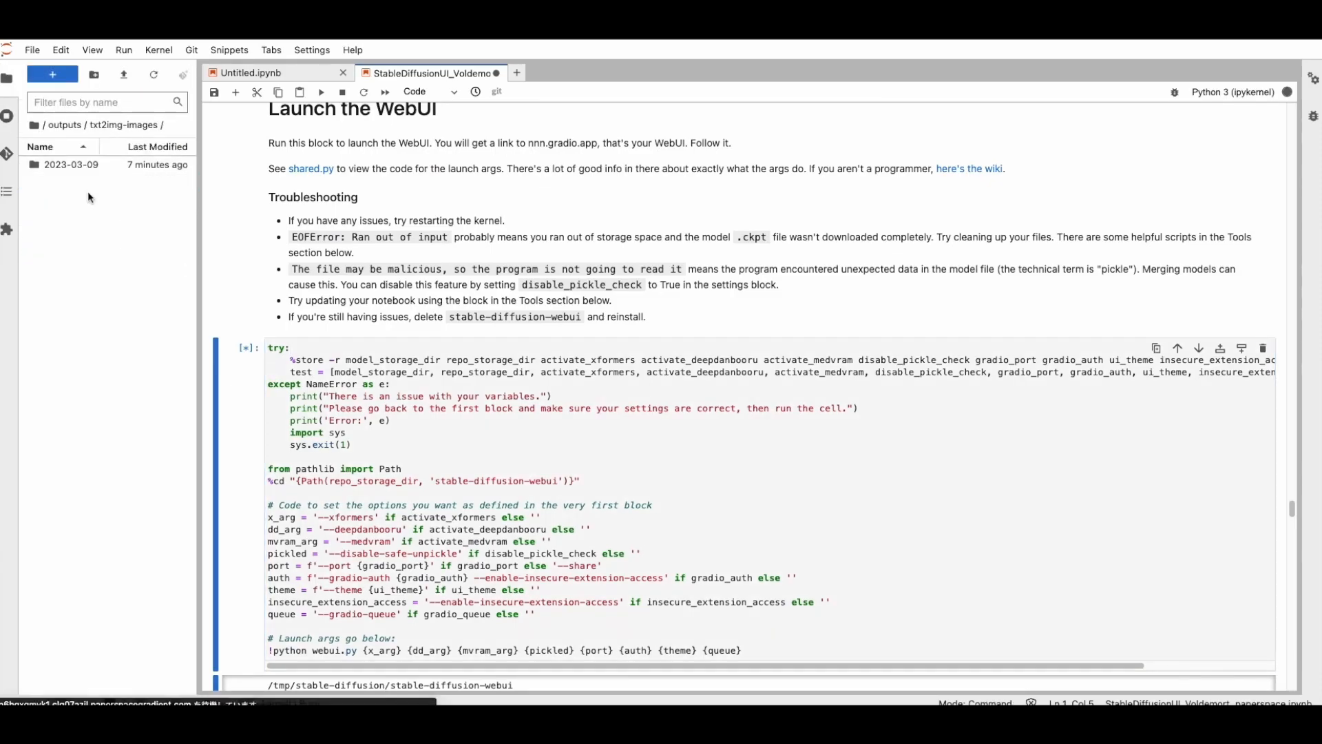
double_click(88, 174)
right_click(95, 183)
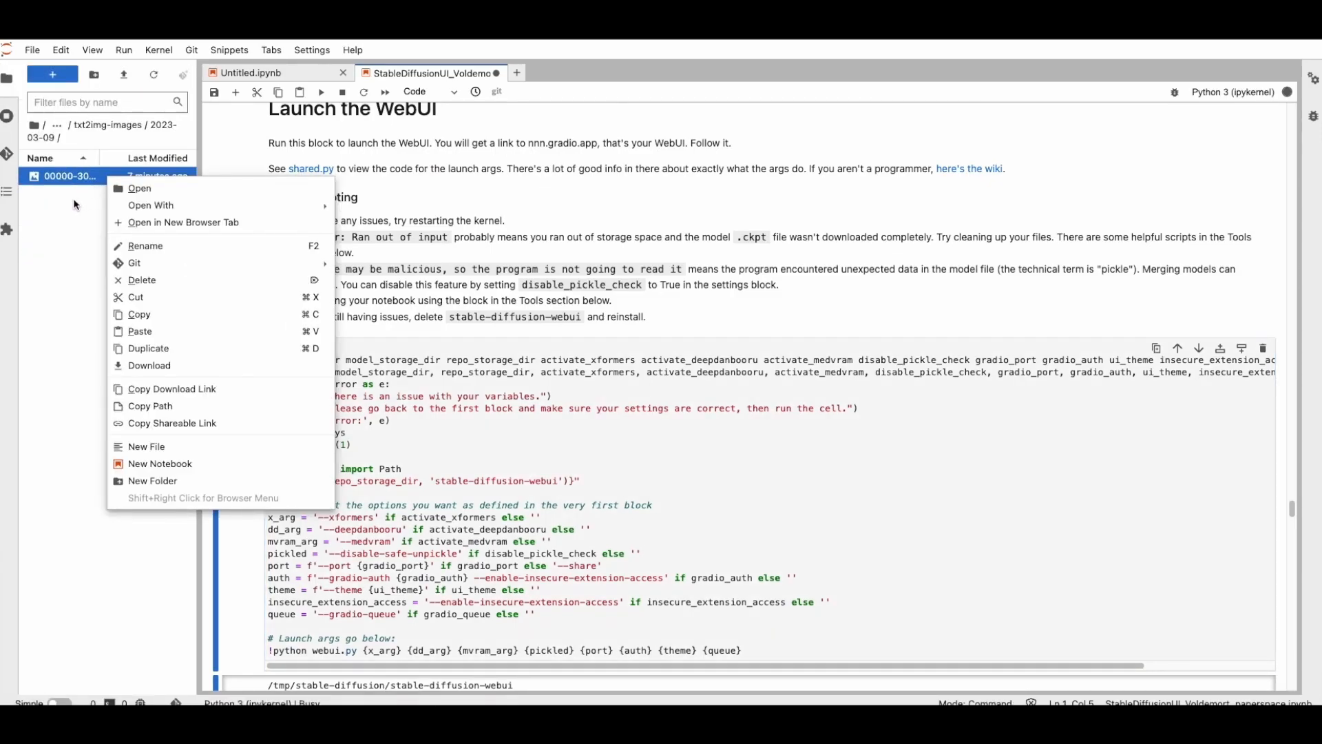
left_click(74, 199)
- Rerun the Launch the WebUI cell and interrupt the kernel to stop the WebUI
left_click_drag(285, 348, 795, 530)
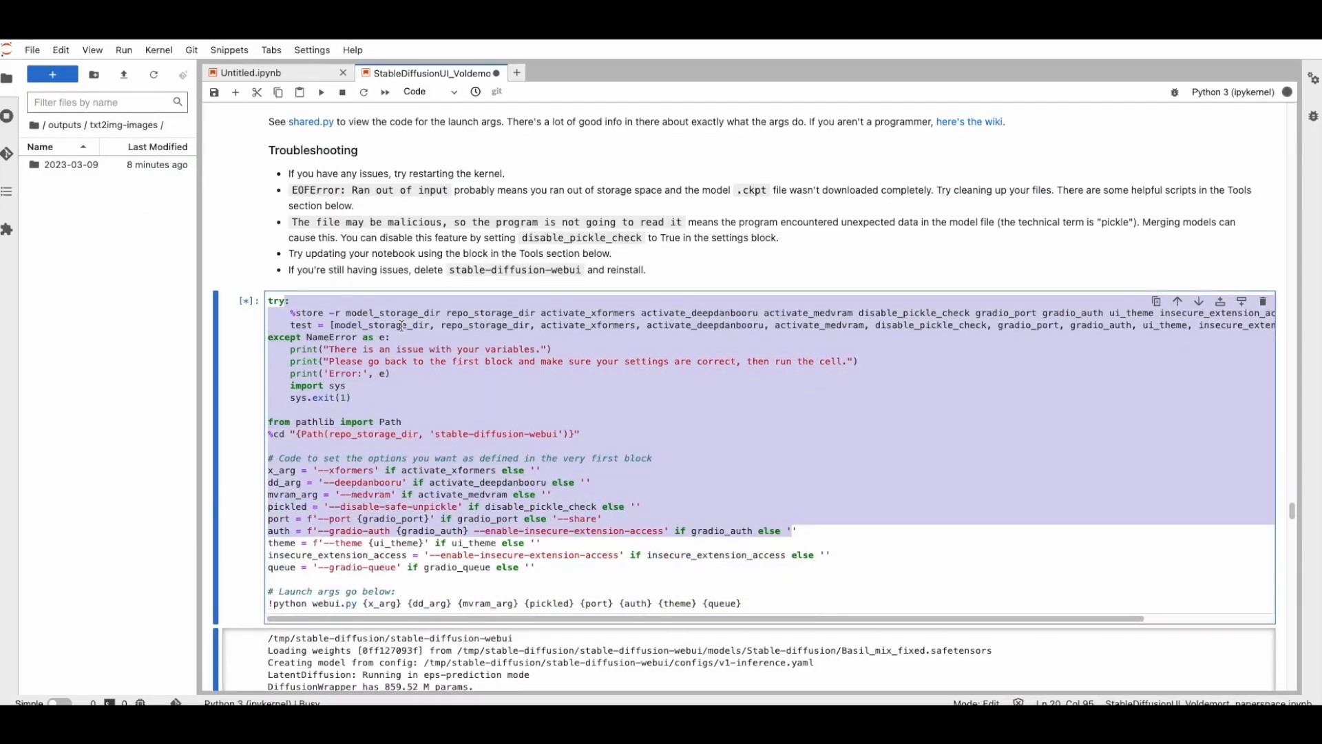
left_click(326, 304)
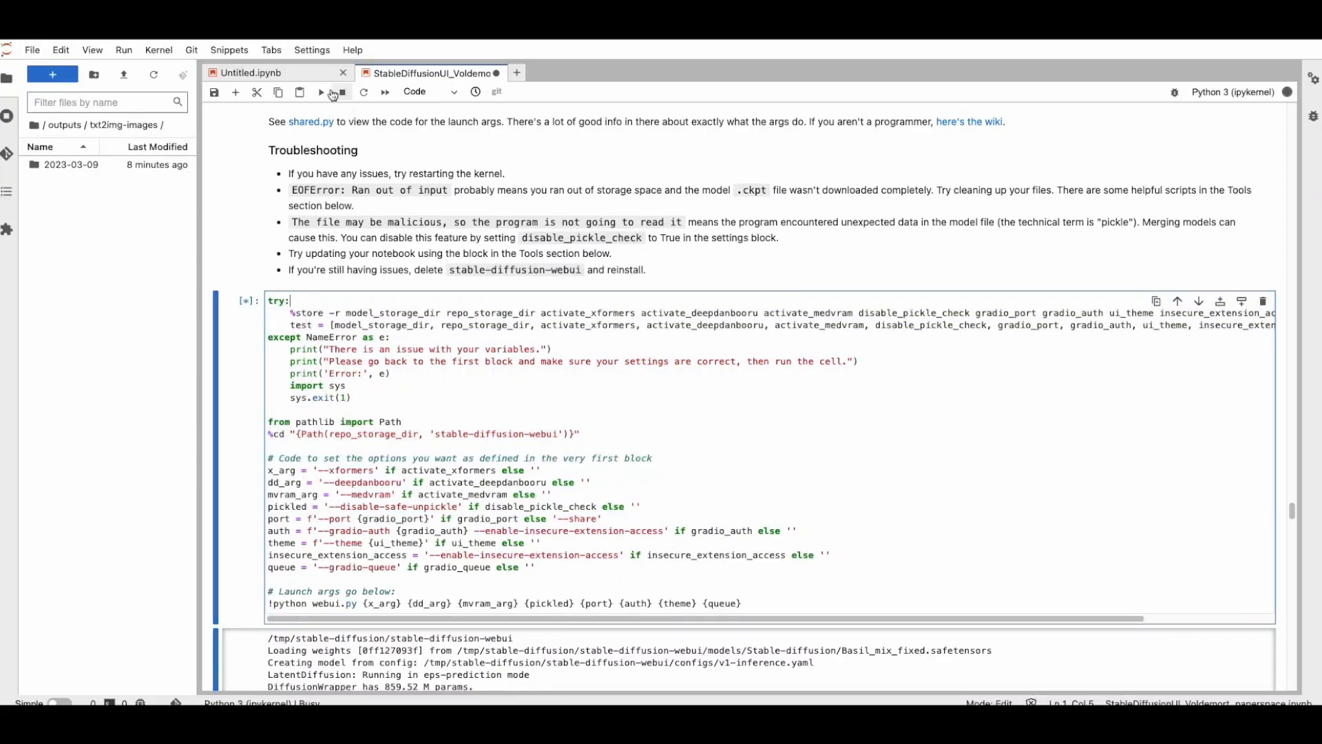
left_click(322, 92)
left_click(343, 93)
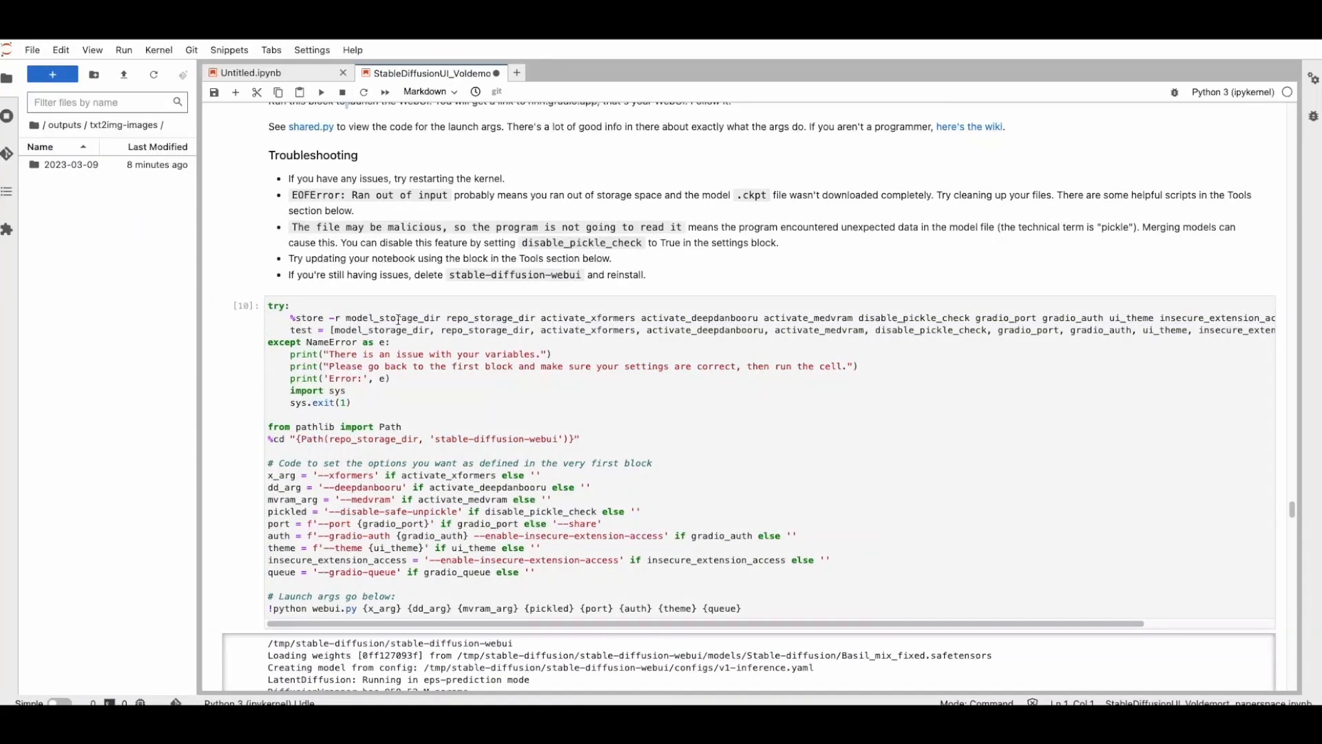
scroll(398, 319, "down", 8)
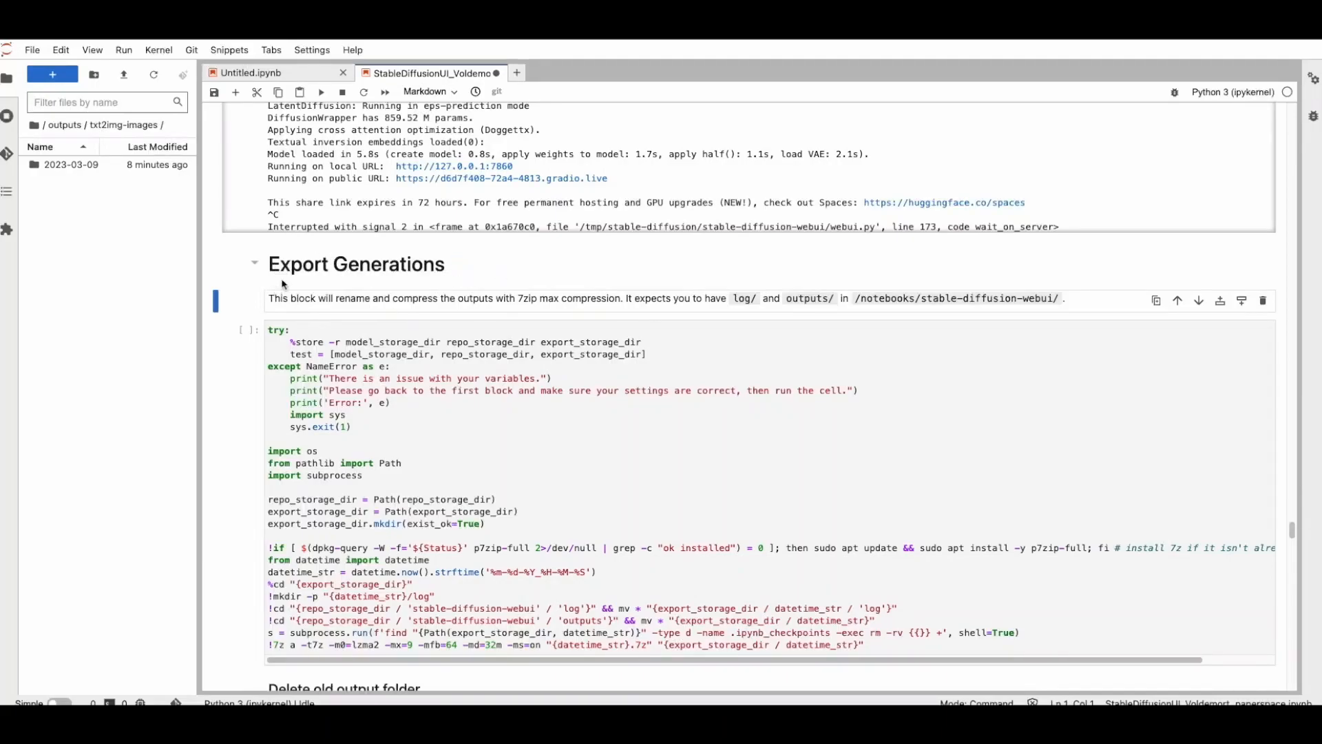
- Examine the code cell under Export Generations and the sections below it in the notebook
left_click(285, 331)
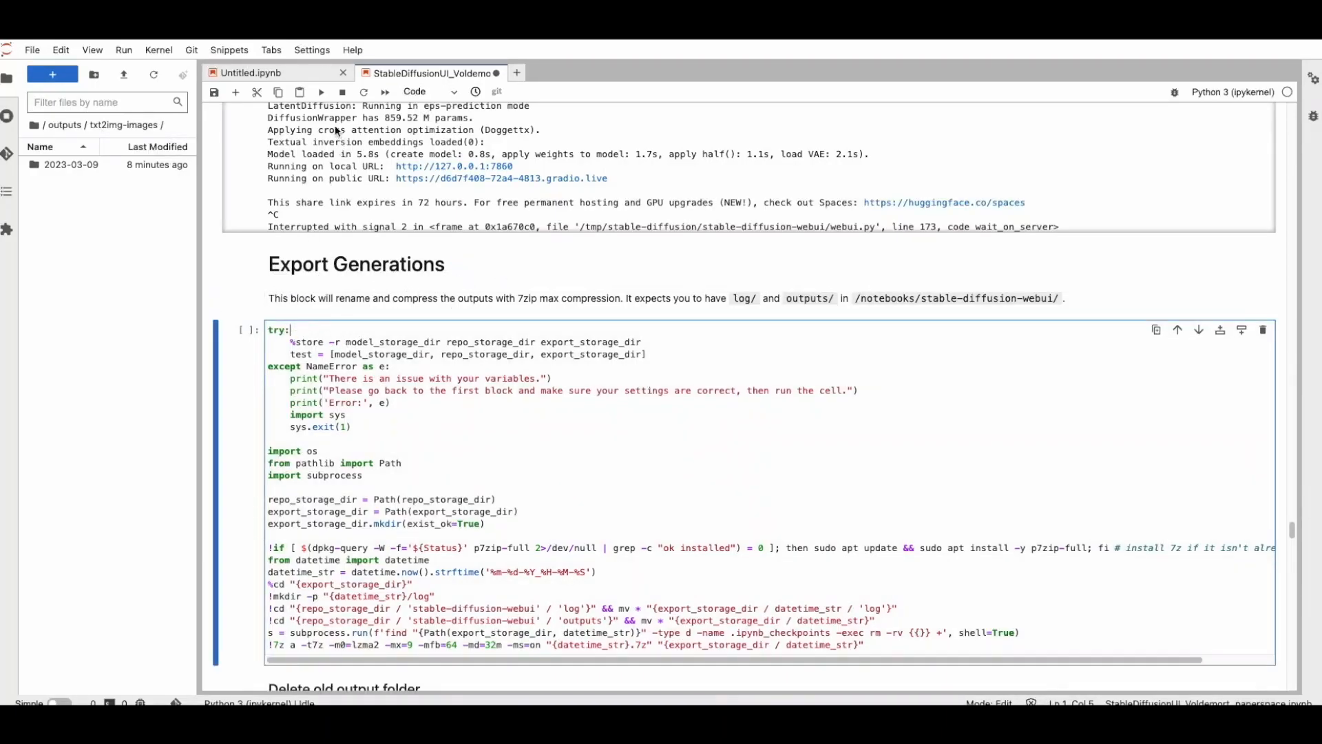
scroll(337, 131, "down", 5)
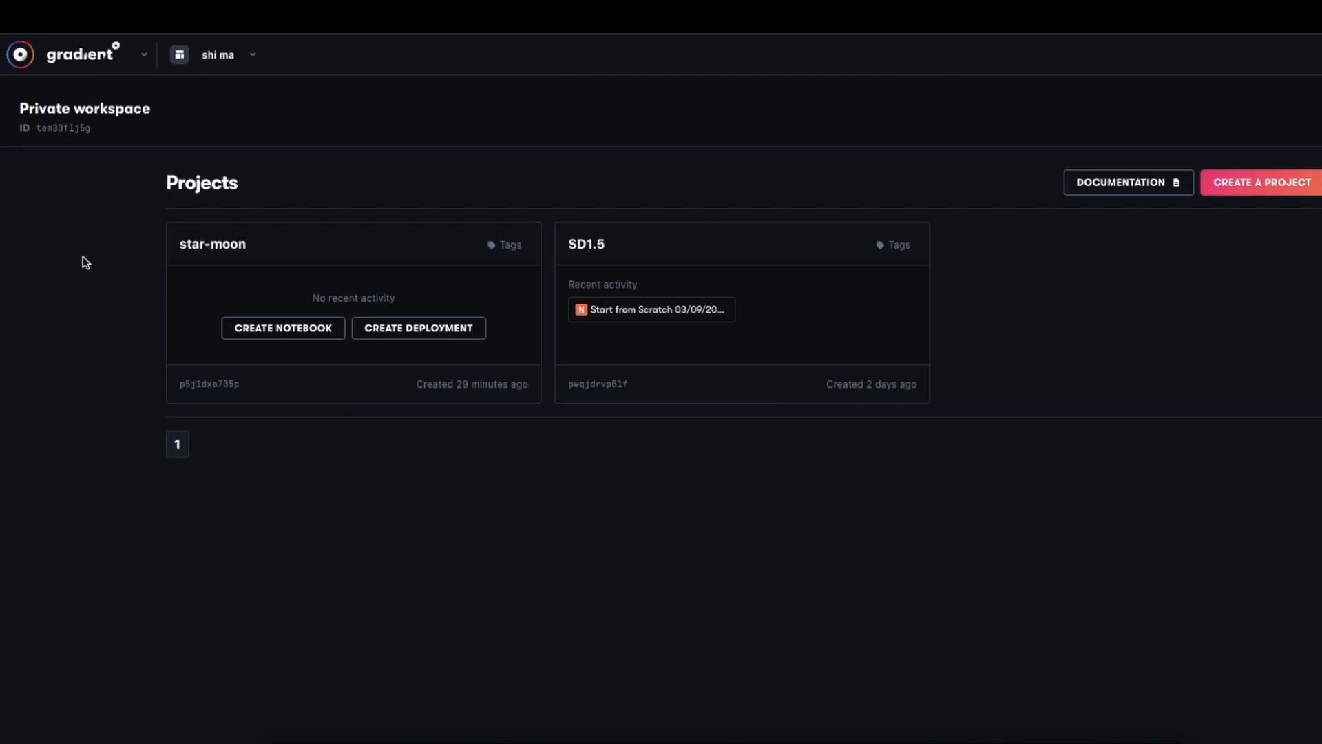
- Switch to Paperspace Gradient, open the Start from Scratch 03/09/2023 notebook in the SD1.5 project, and stop its machine
left_click(820, 322)
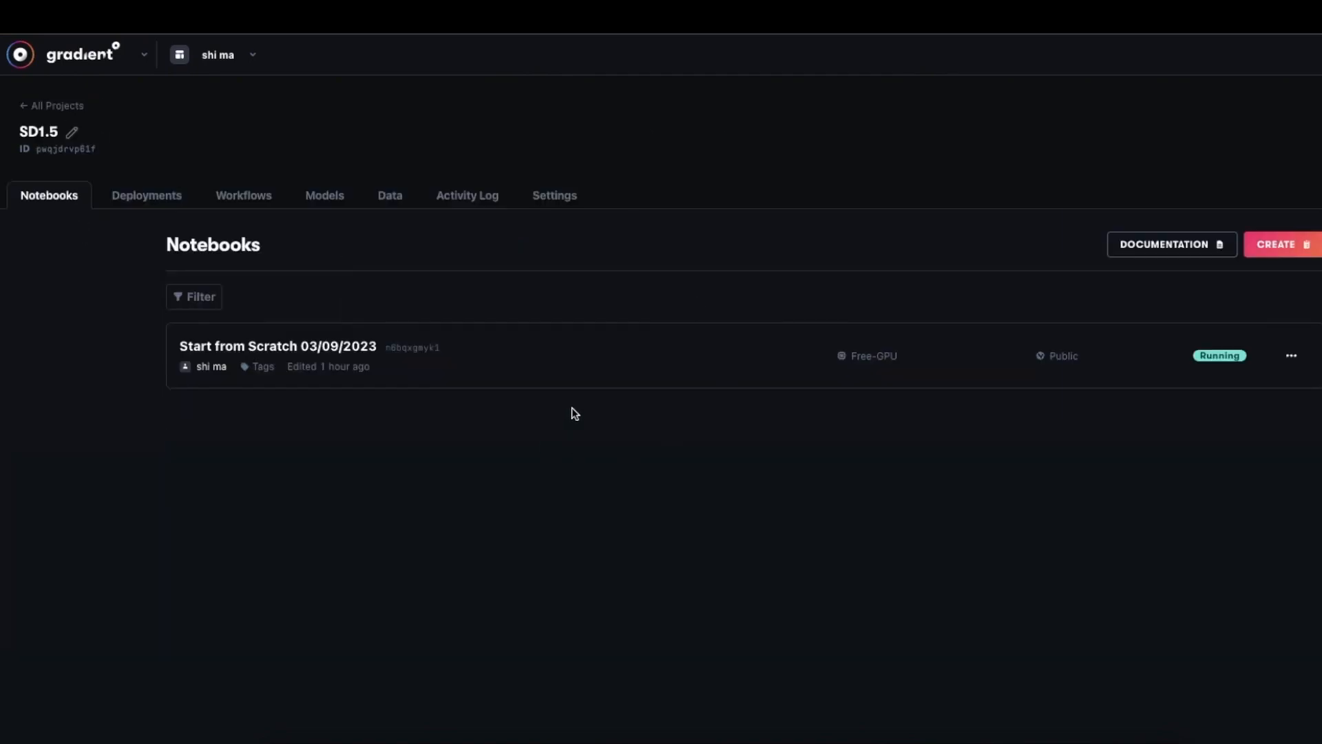
left_click(617, 346)
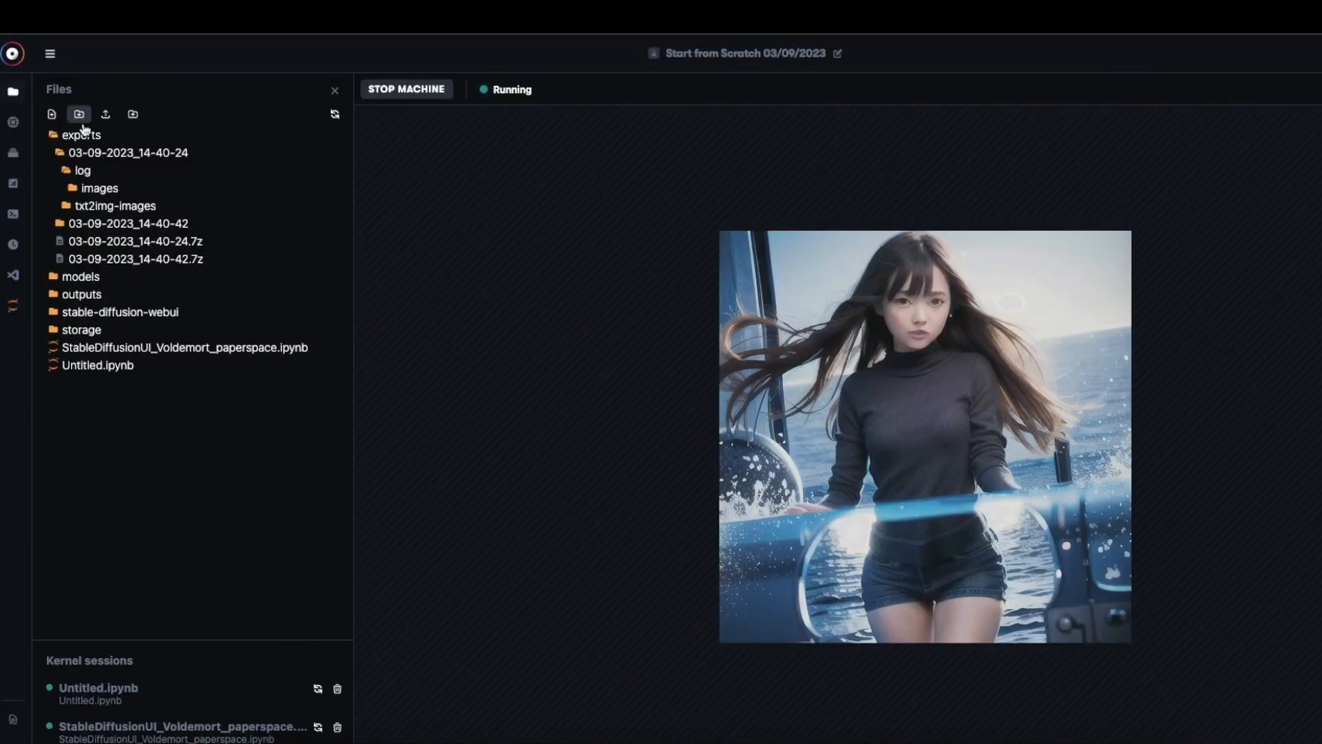
left_click(398, 90)
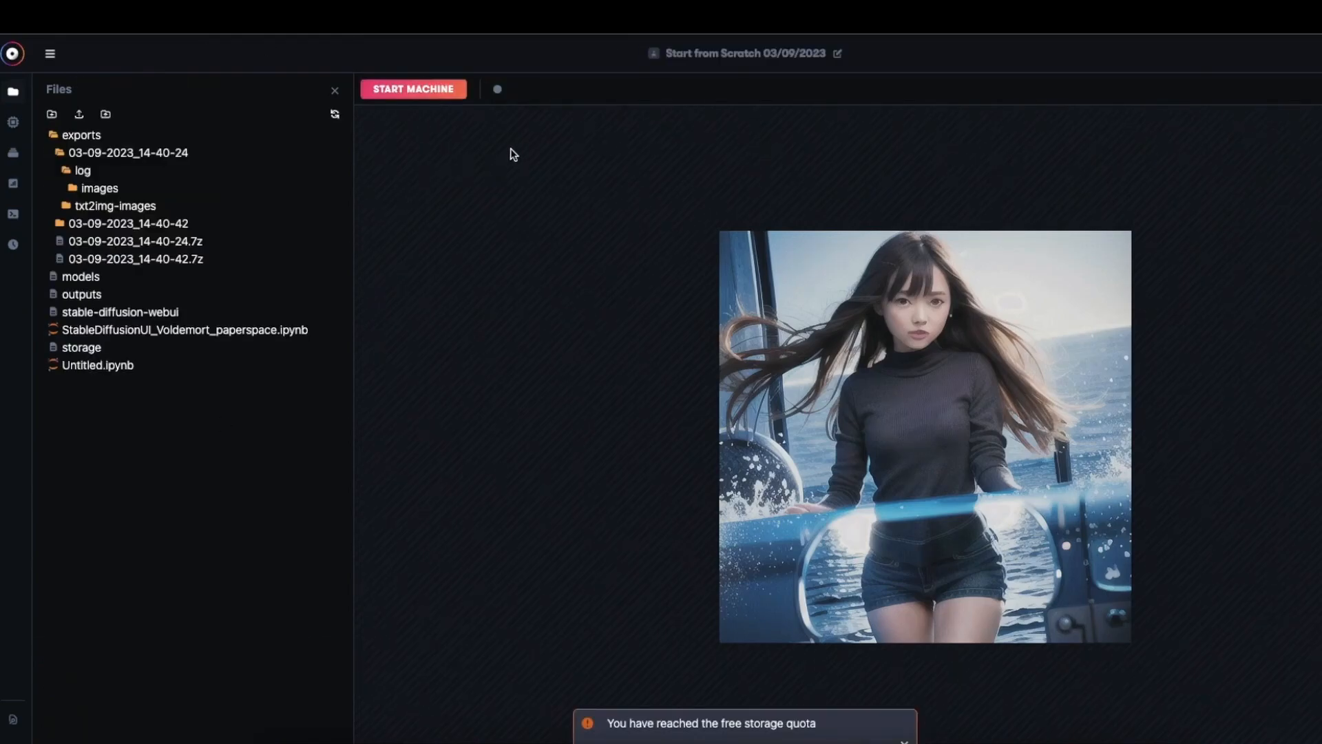
- Refresh the file list and try to open stable-diffusion-webui and StableDiffusionUI_Voldemort_paperspace.ipynb
left_click(336, 115)
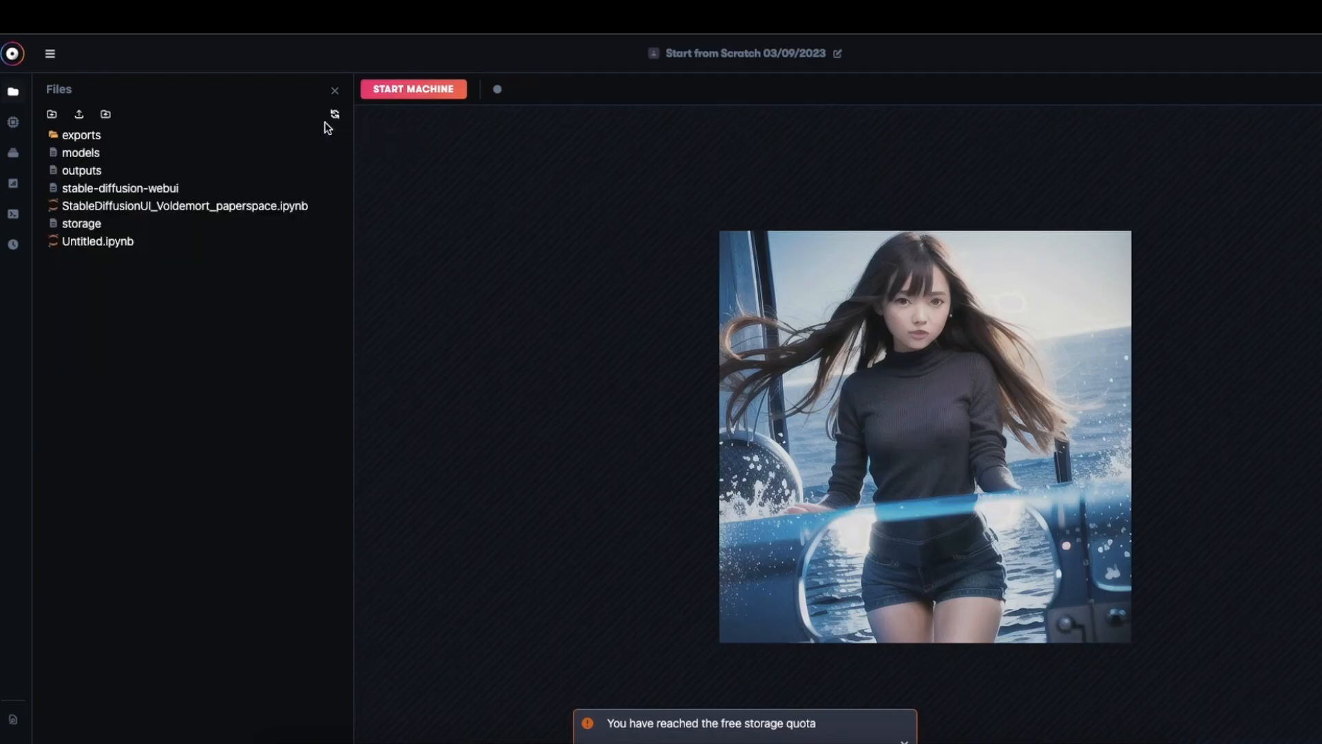
left_click(83, 136)
left_click(77, 192)
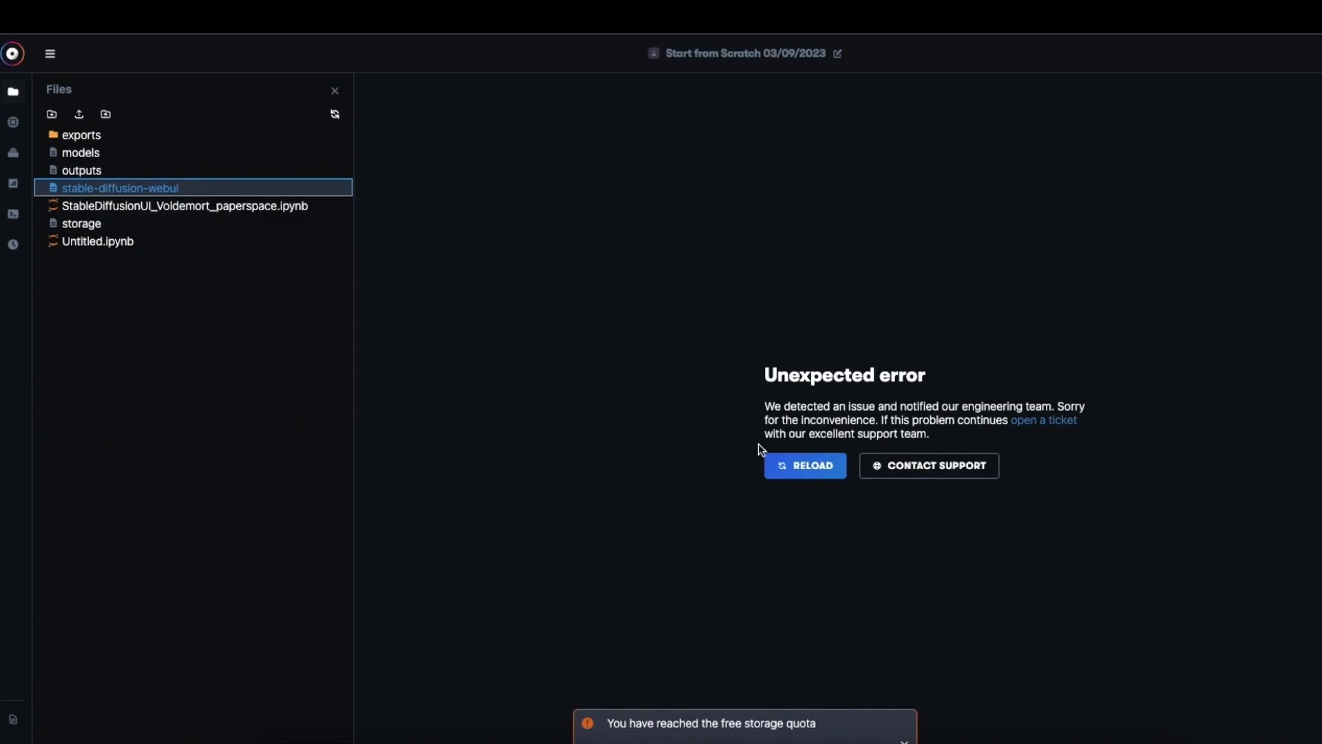
left_click(779, 462)
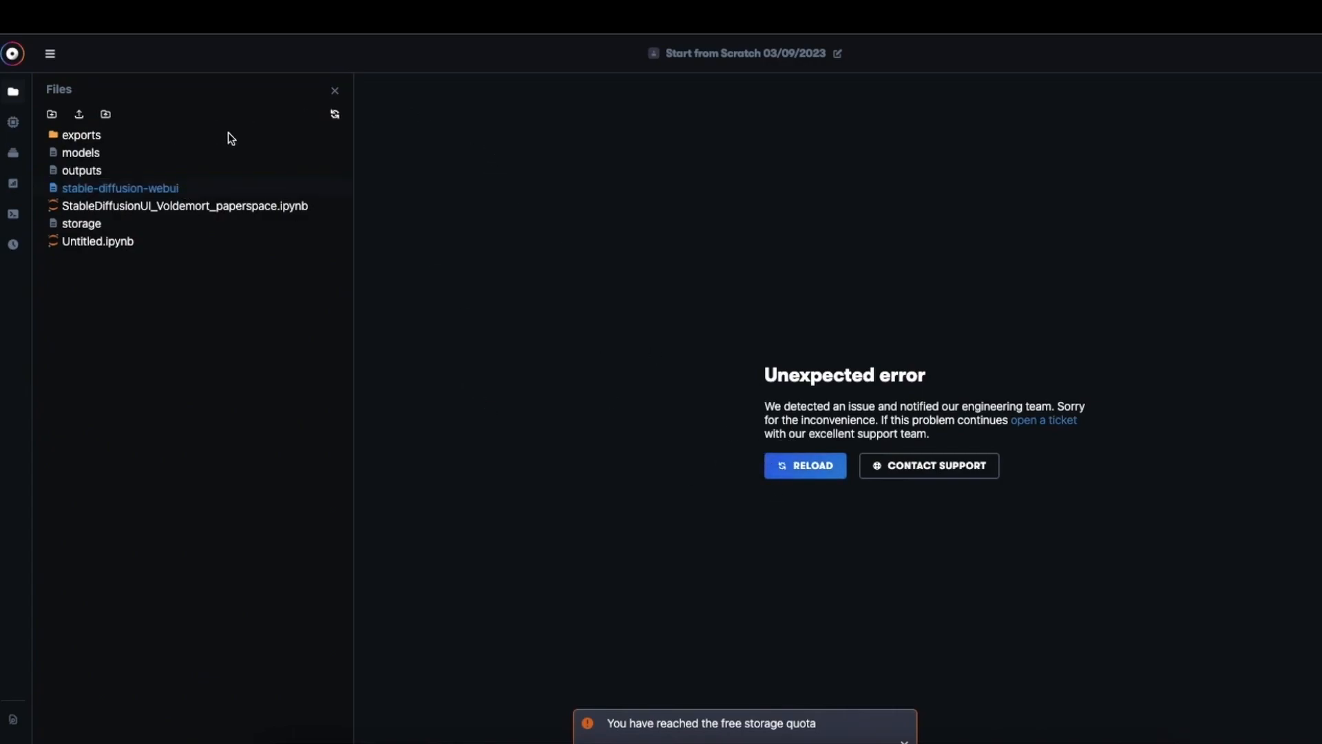
left_click(221, 206)
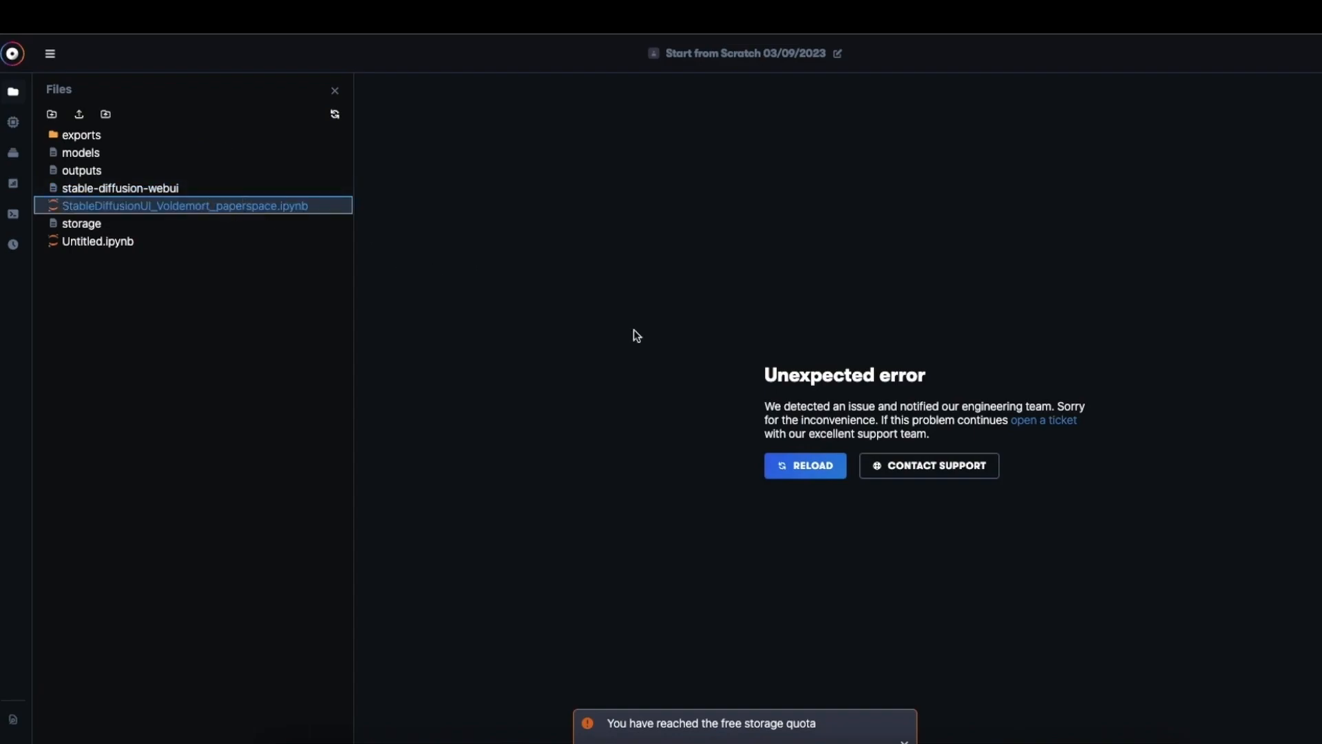
left_click(195, 361)
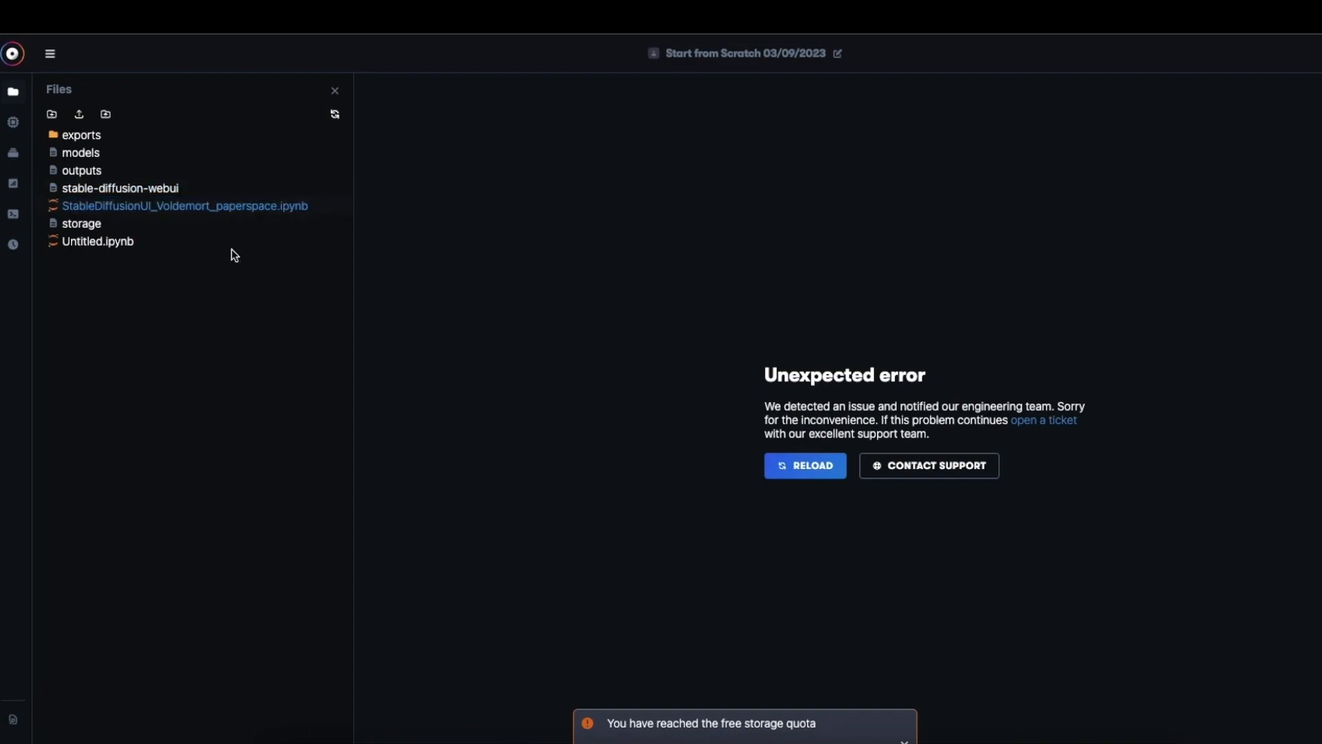
- Expand the exports folder and look through 03-09-2023_14-40-24 down to its log/images folder
left_click(111, 136)
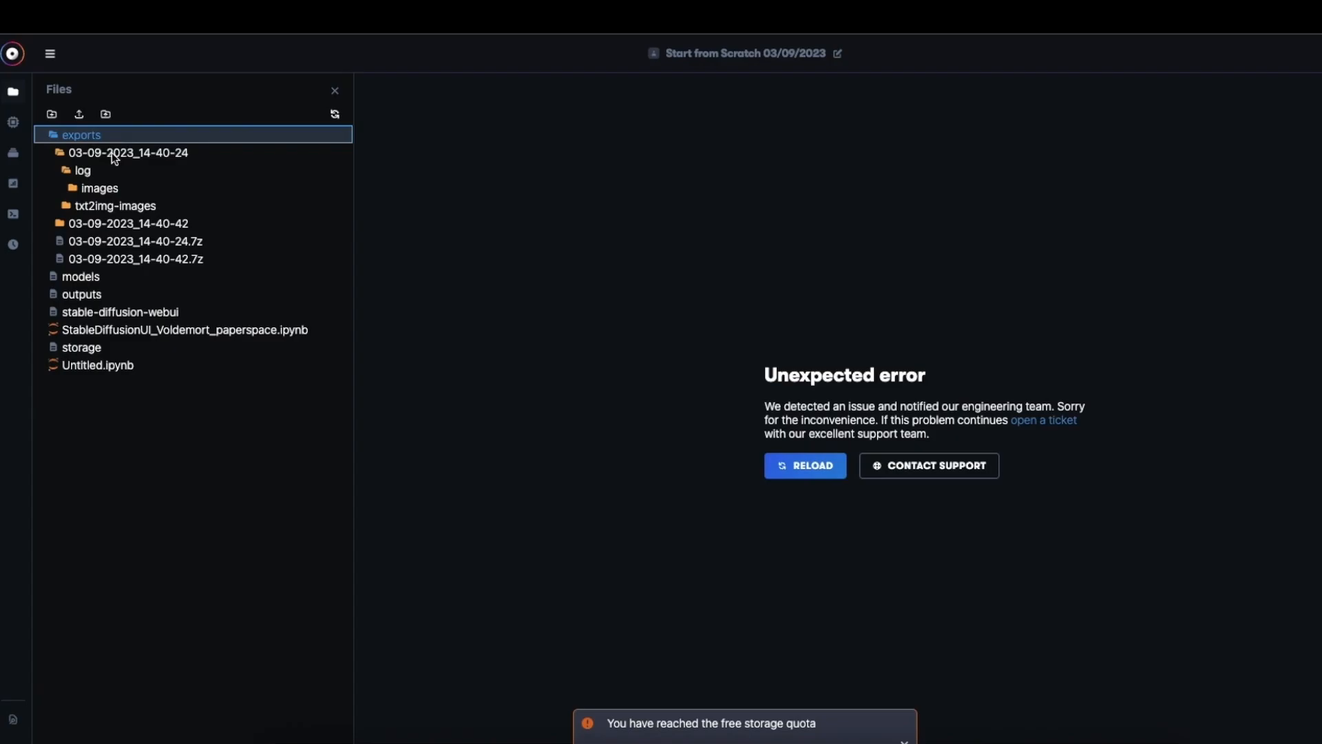
left_click(113, 152)
left_click(113, 153)
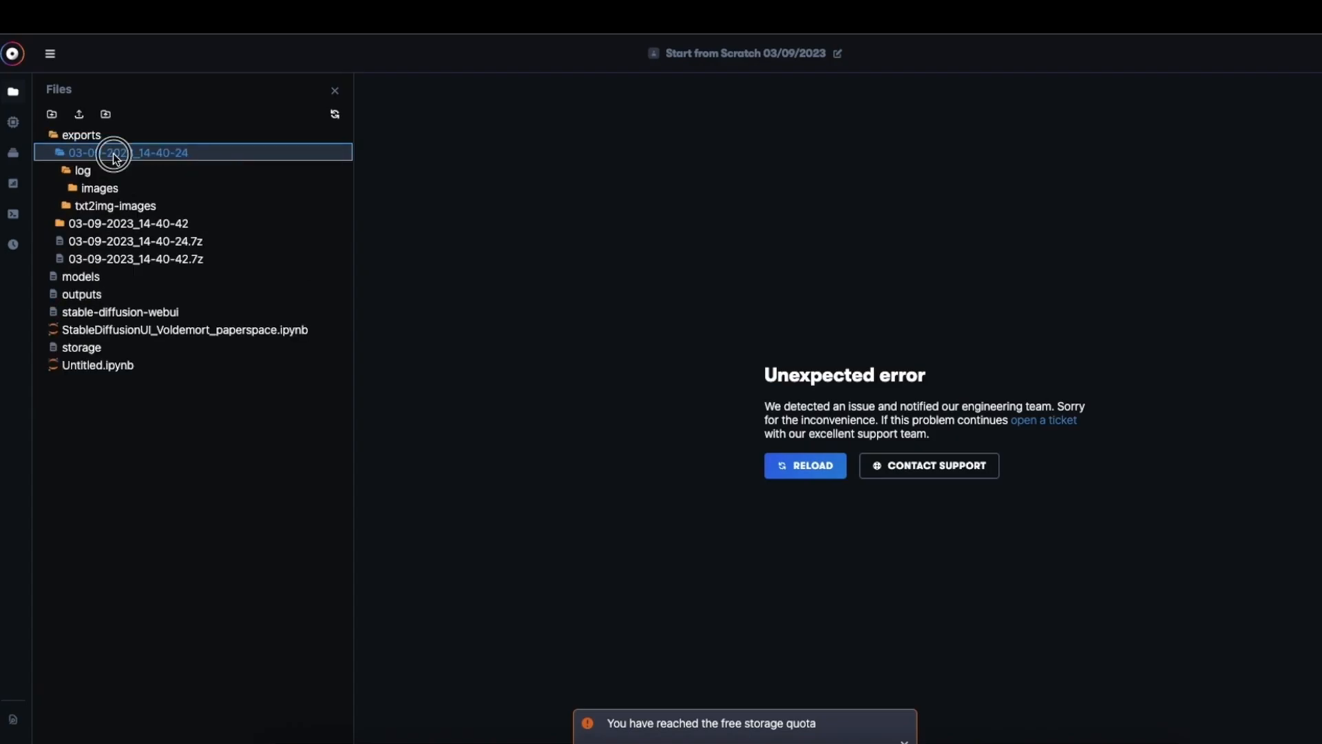
left_click(95, 188)
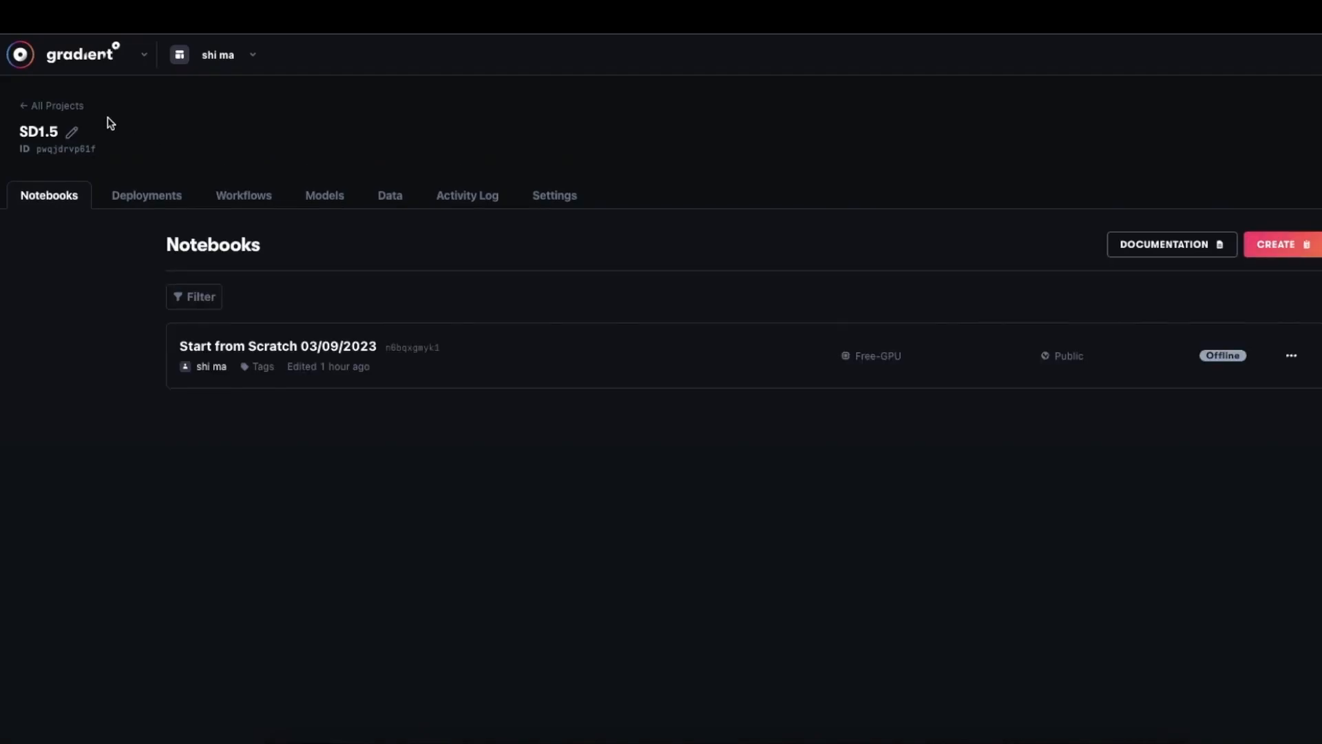
- Reopen the Start from Scratch 03/09/2023 notebook and filter its machine options by "free" to check whether Free-GPU is available
left_click(707, 352)
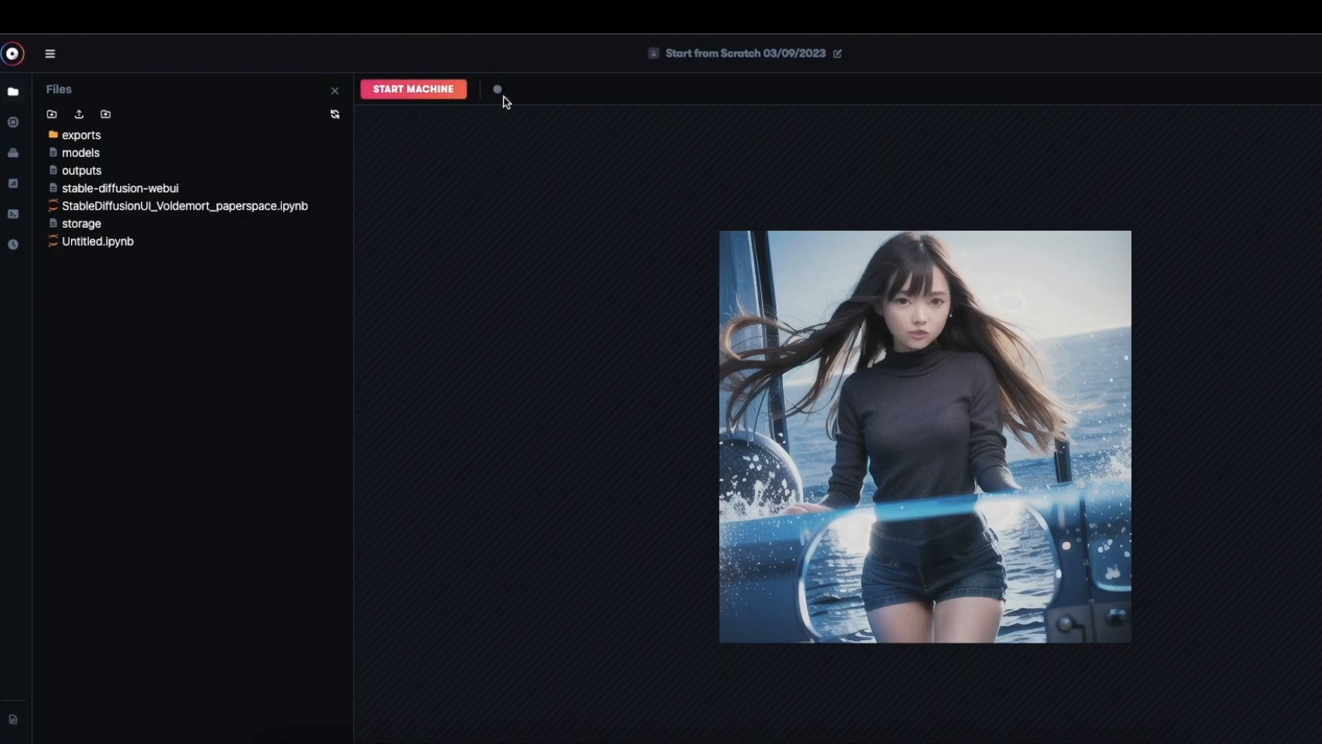
left_click(14, 122)
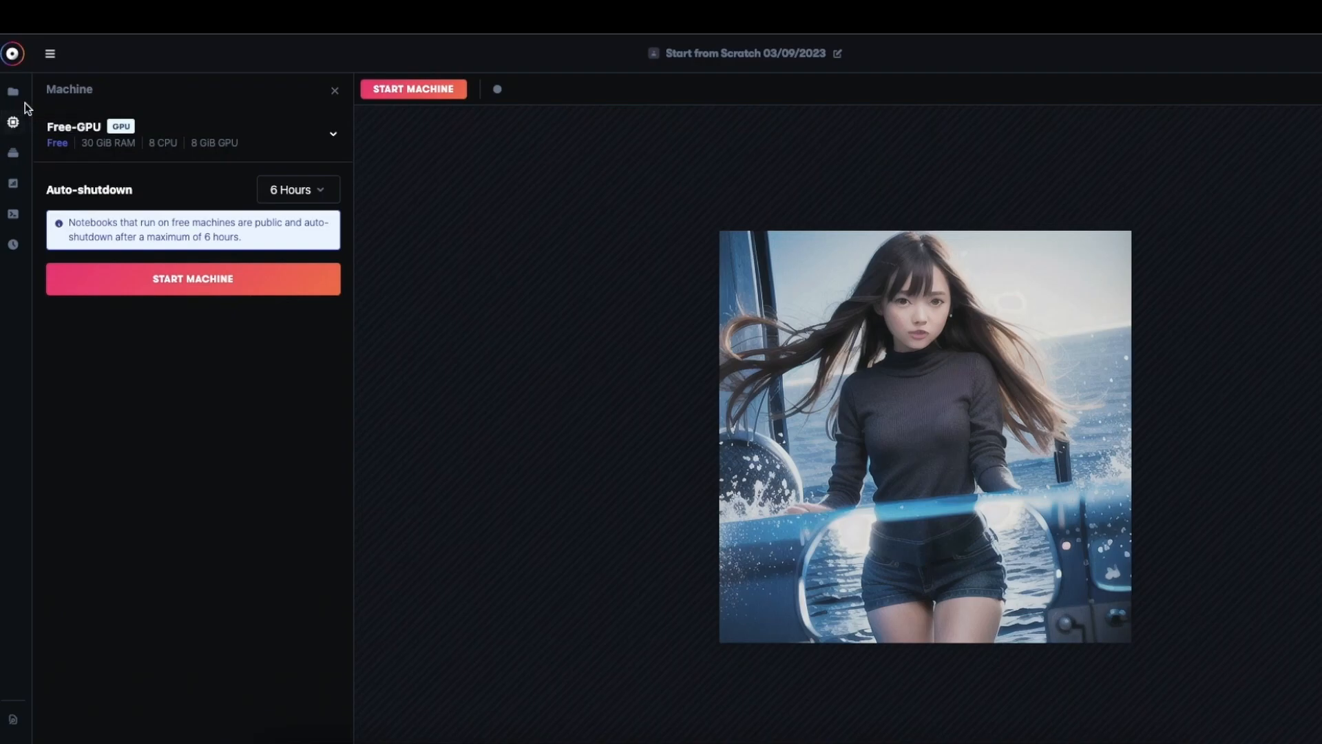
left_click(221, 137)
type("free")
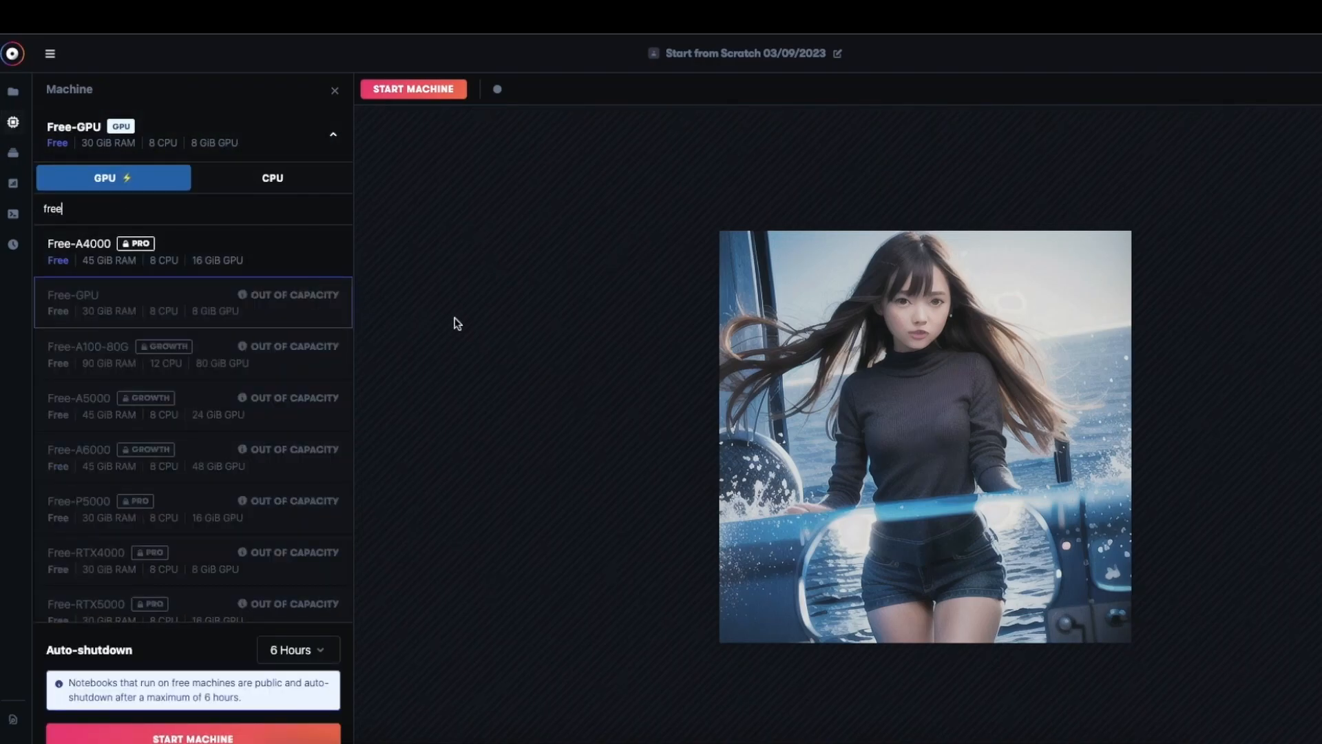
left_click(289, 305)
left_click(231, 648)
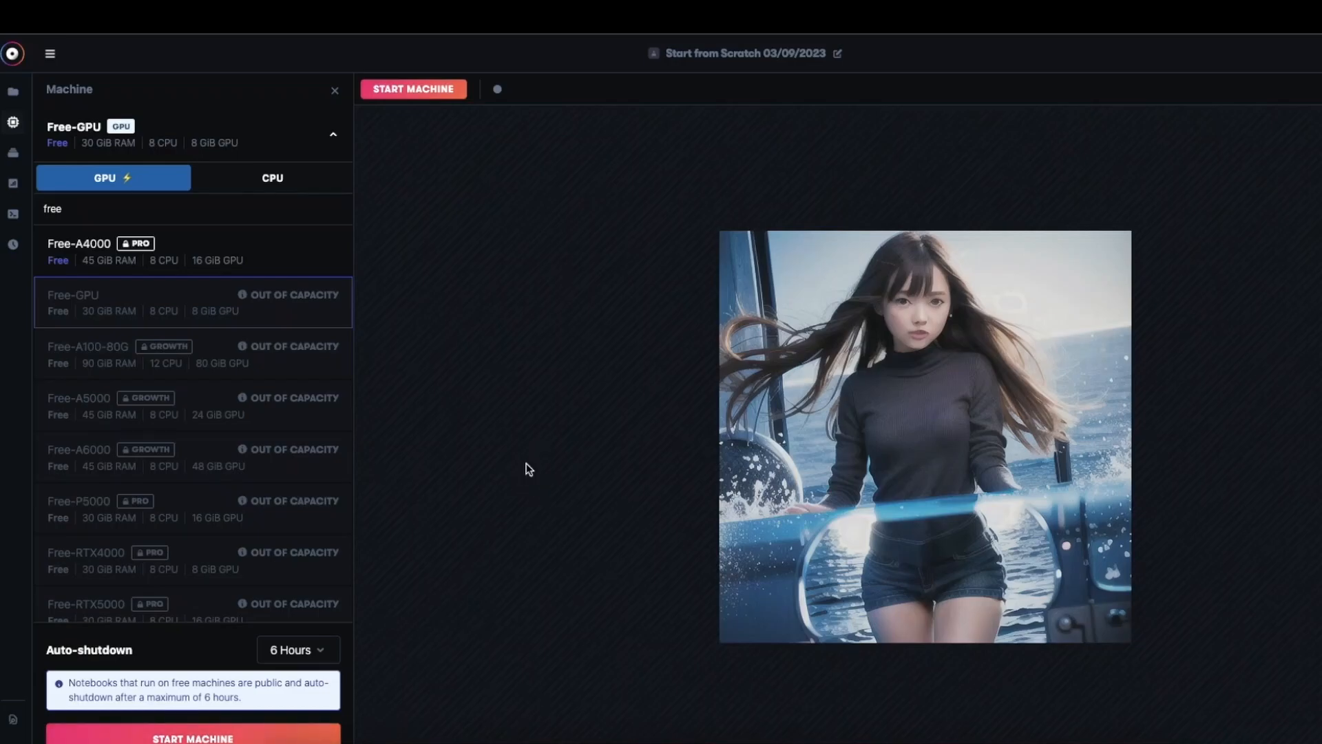
- Open StableDiffusionUI_Voldemort_paperspace.ipynb from the notebook's files and review its storage settings and Clone the WebUI repository cells
left_click(12, 91)
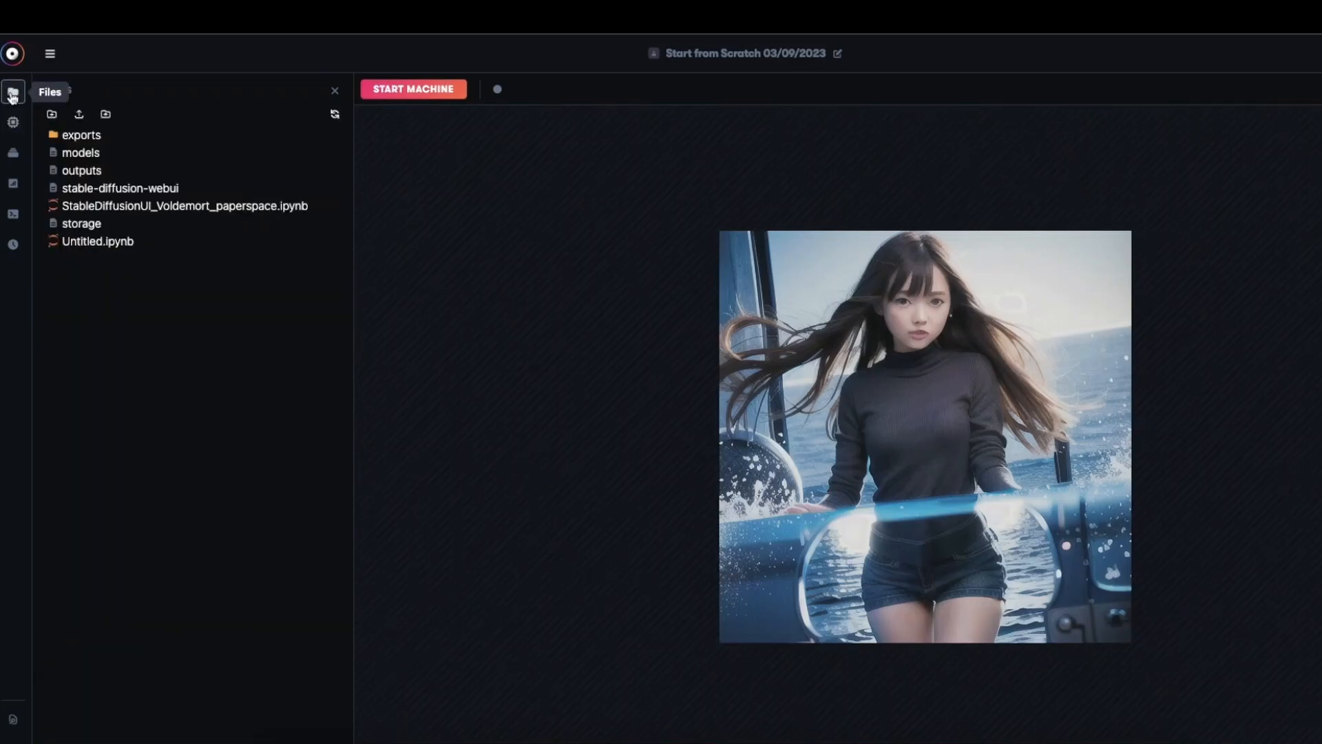
left_click(17, 263)
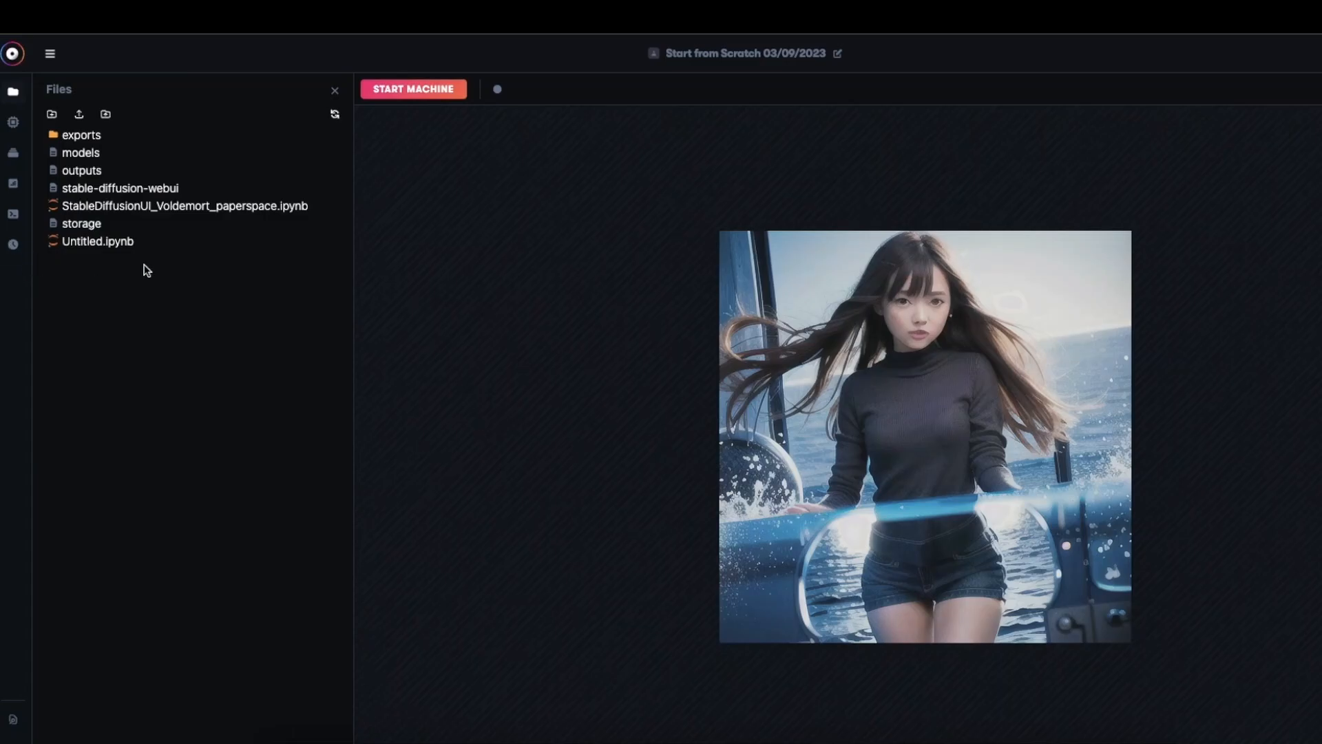
double_click(262, 210)
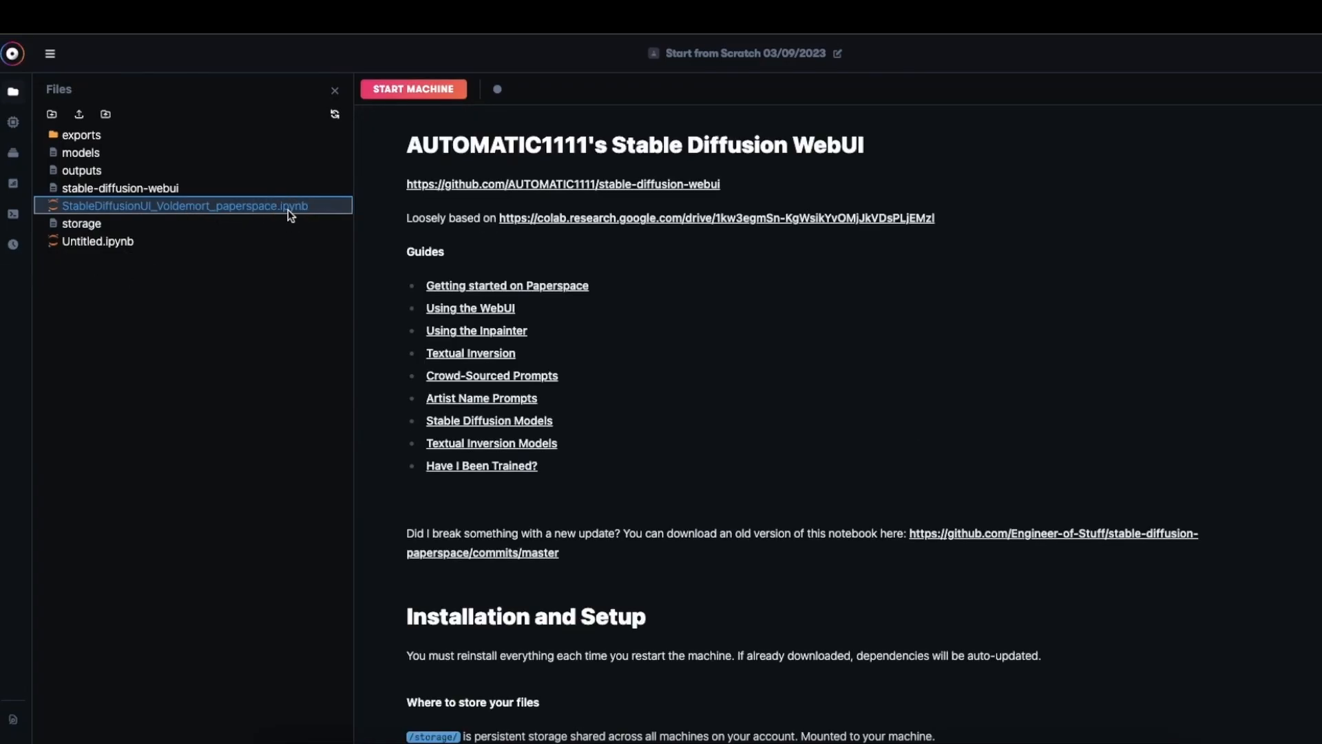
scroll(464, 310, "down", 10)
left_click(463, 304)
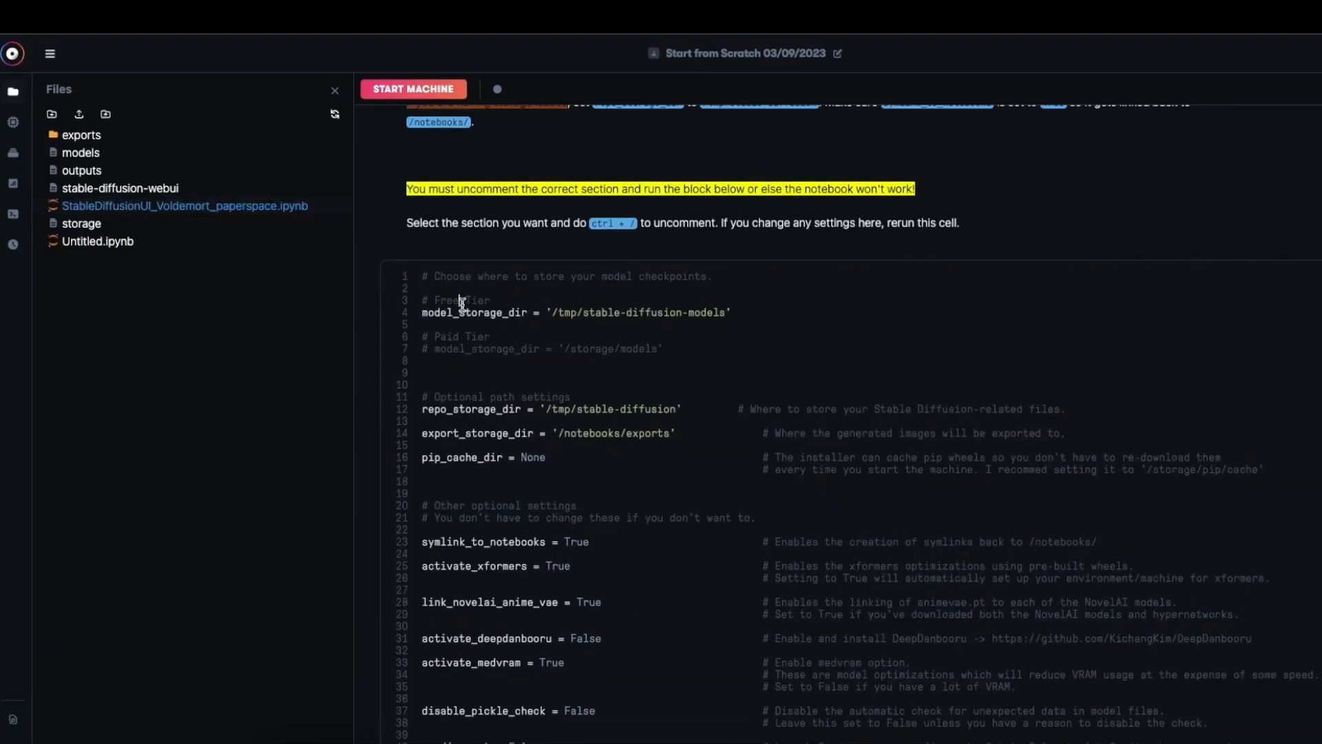
scroll(462, 304, "down", 2)
scroll(431, 311, "down", 10)
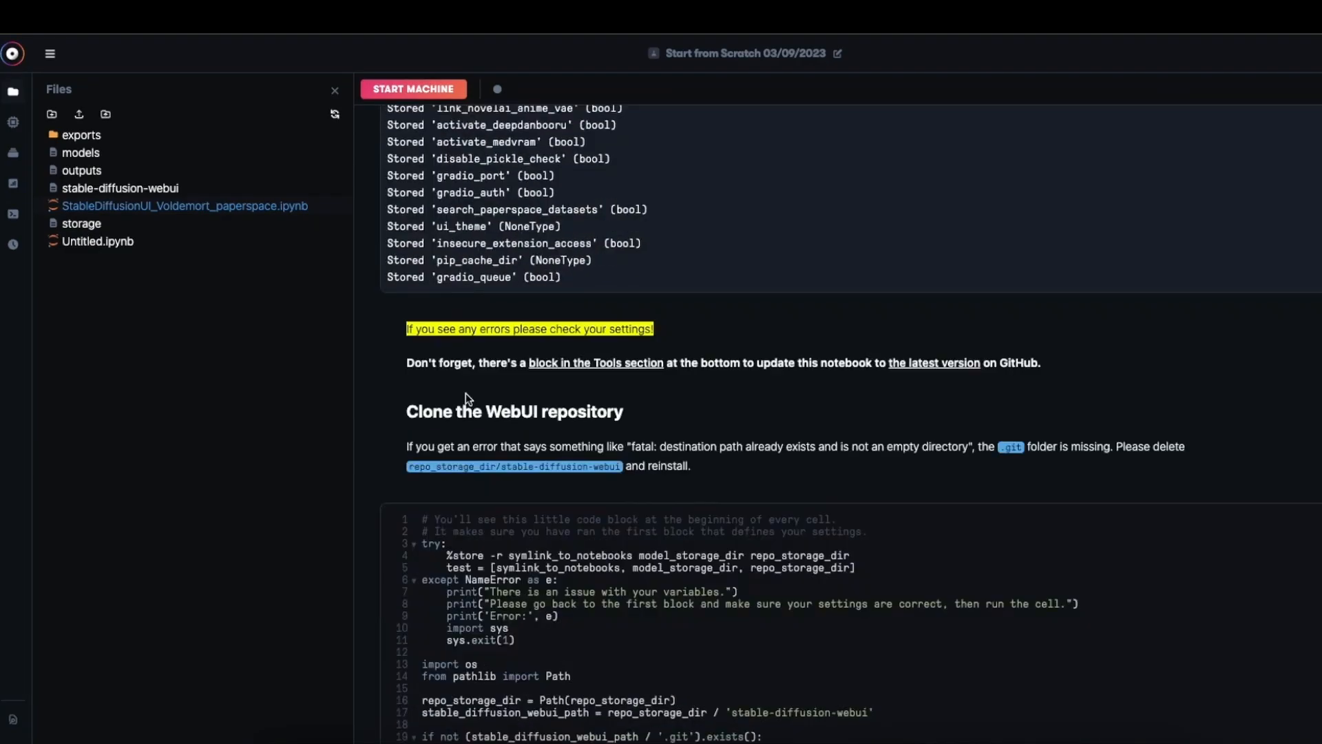
scroll(448, 316, "up", 1)
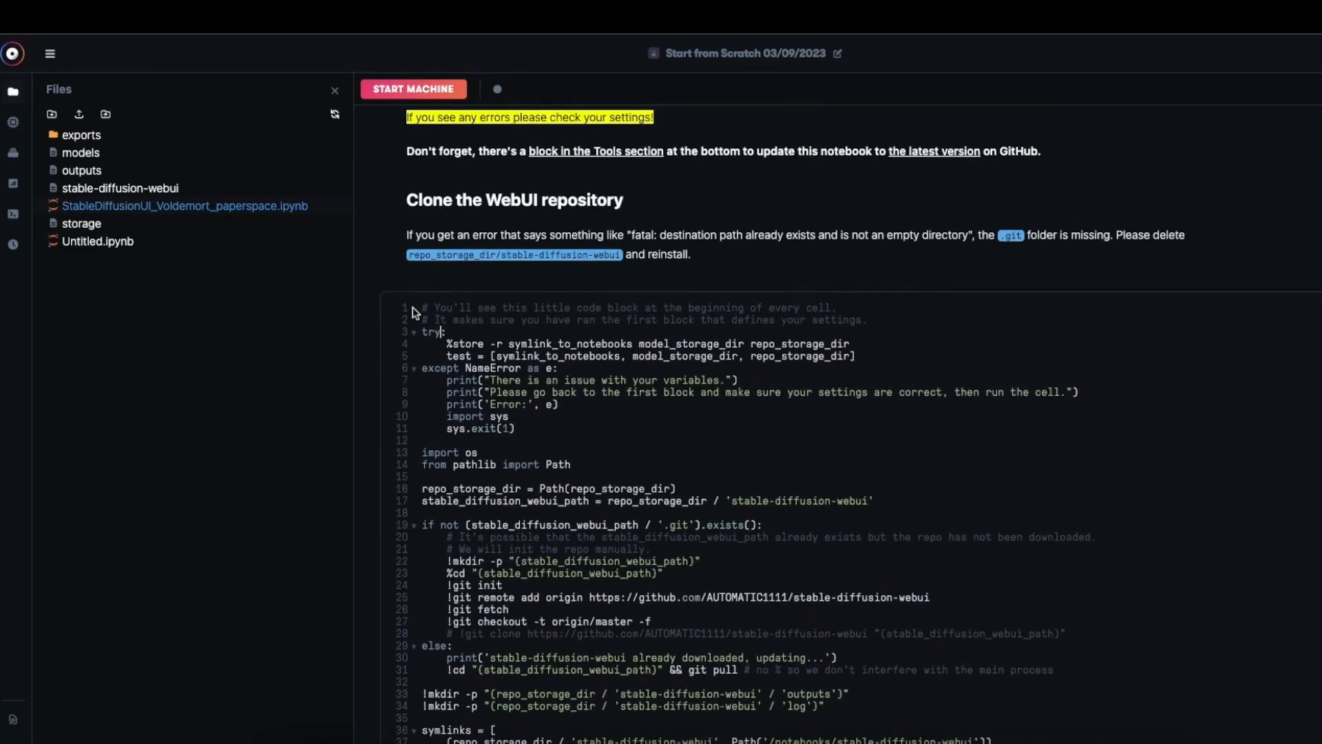
scroll(400, 304, "up", 2)
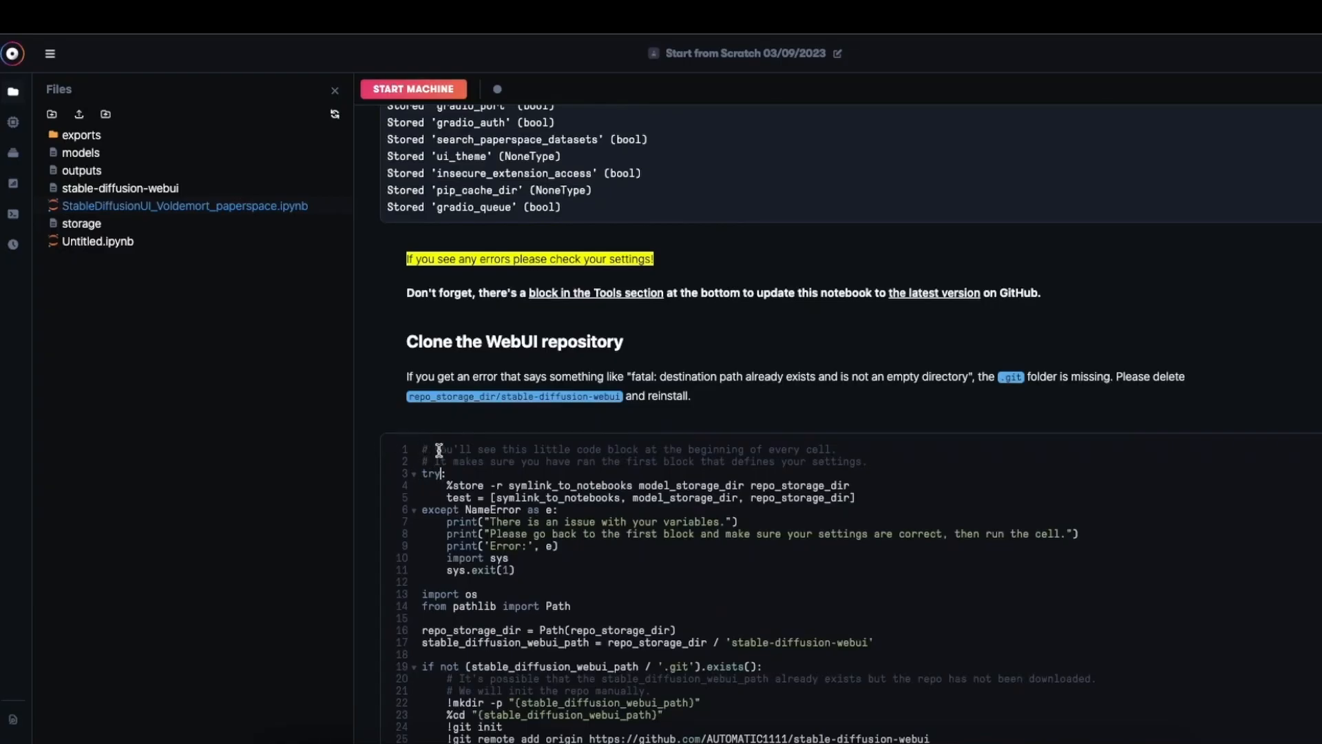